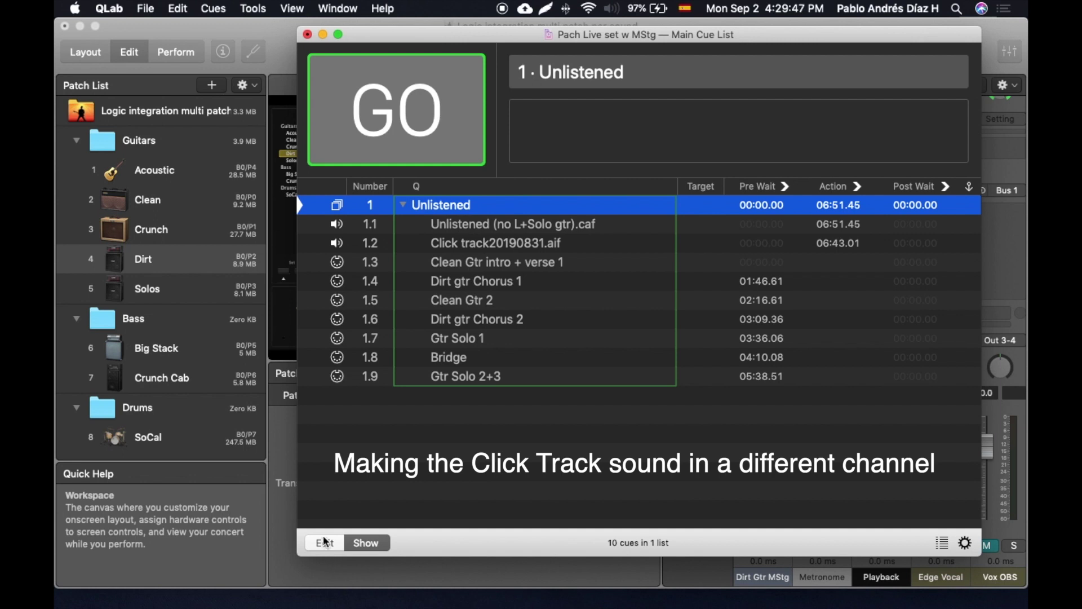
- Switch to MainStage and inspect the concert's channel strips, then those of the Clean, Crunch, Dirt and Solos guitar patches
{"action": "left_click", "coordinate": [280, 448]}
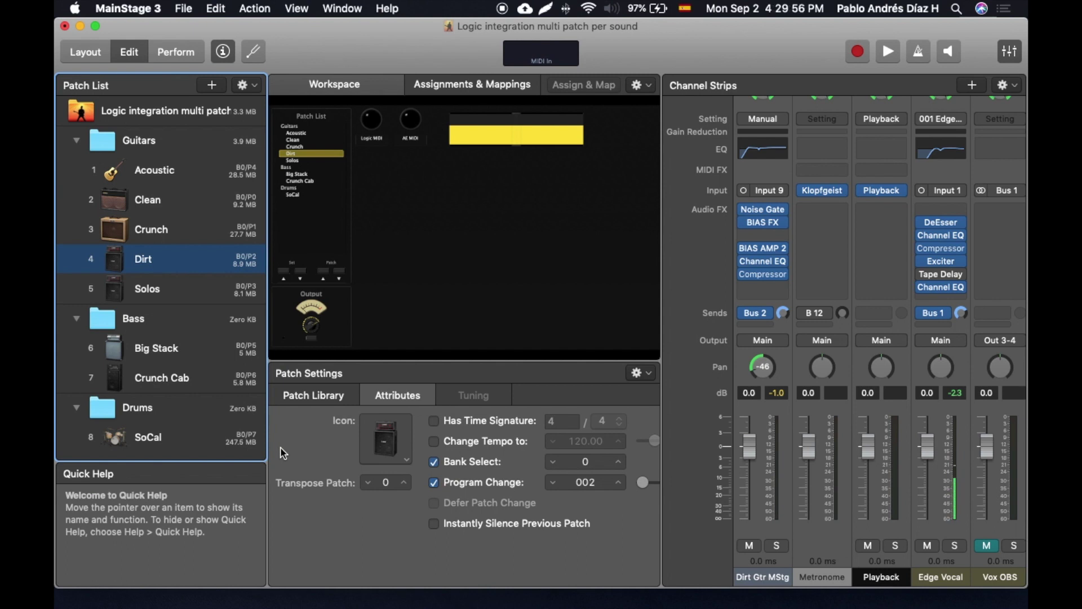
{"action": "left_click", "coordinate": [131, 120]}
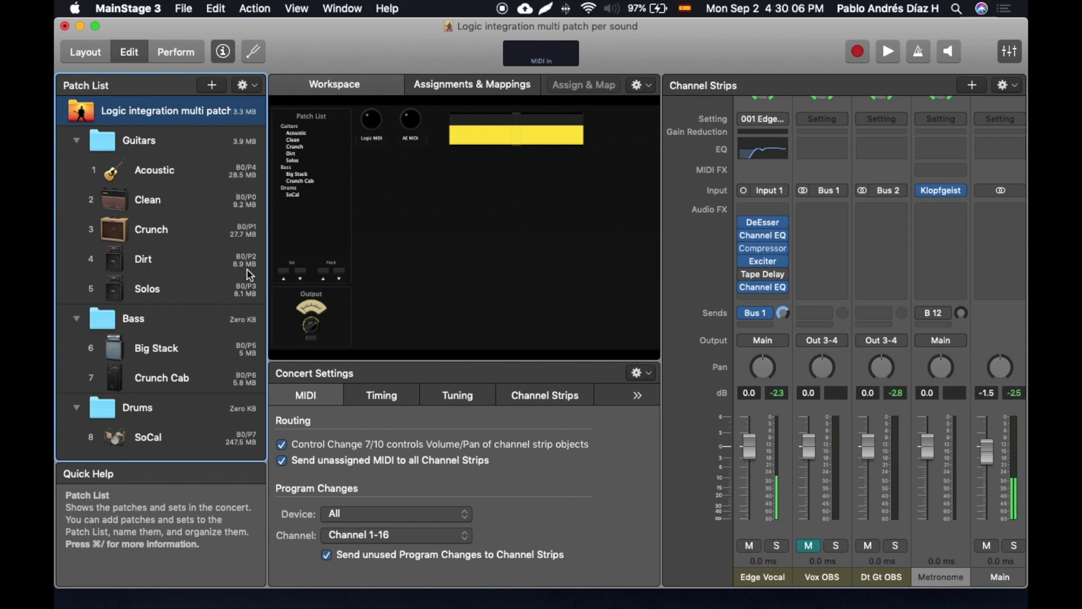
{"action": "left_click", "coordinate": [163, 209]}
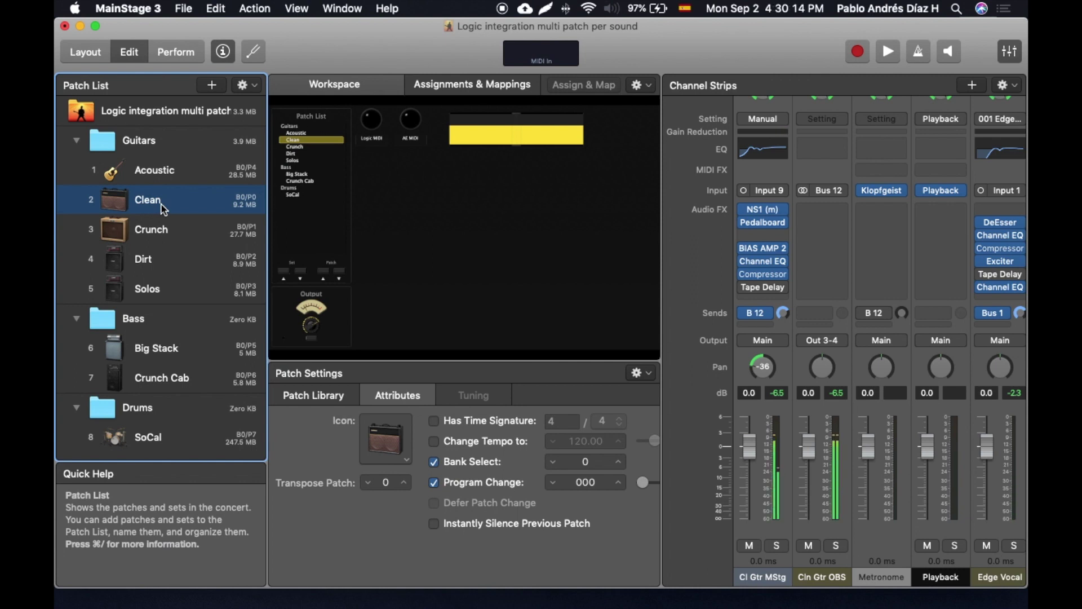
{"action": "left_click", "coordinate": [159, 233]}
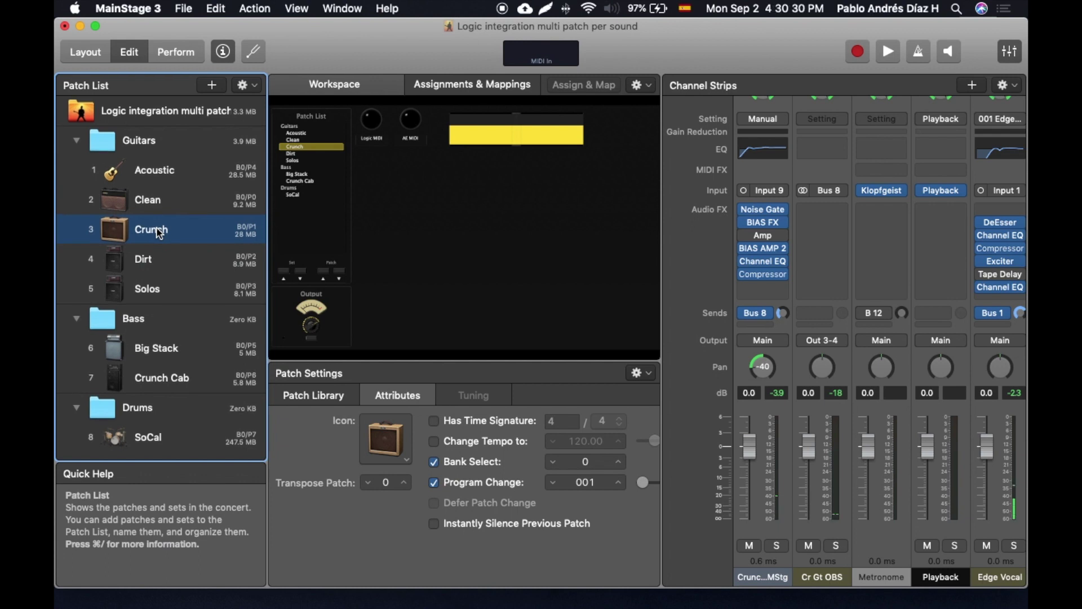
{"action": "left_click", "coordinate": [172, 269]}
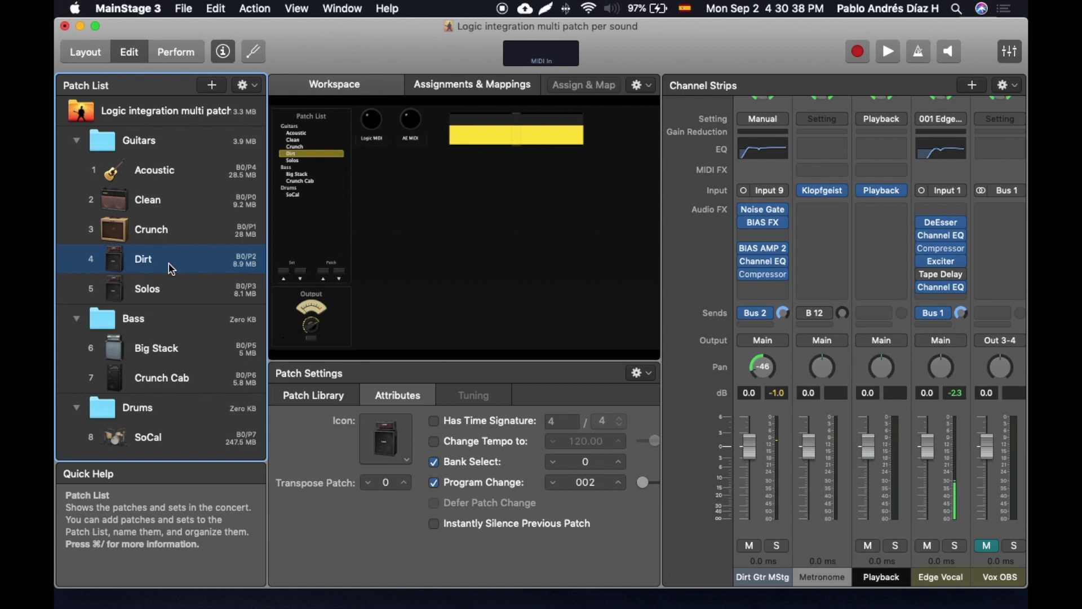
{"action": "left_click", "coordinate": [173, 298]}
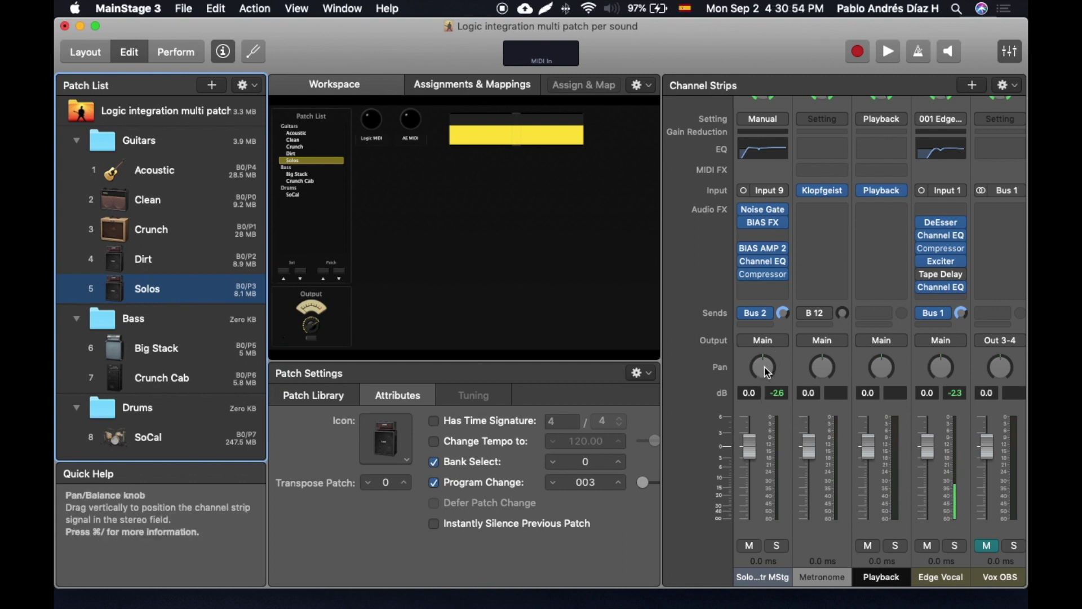
{"action": "left_click", "coordinate": [173, 269]}
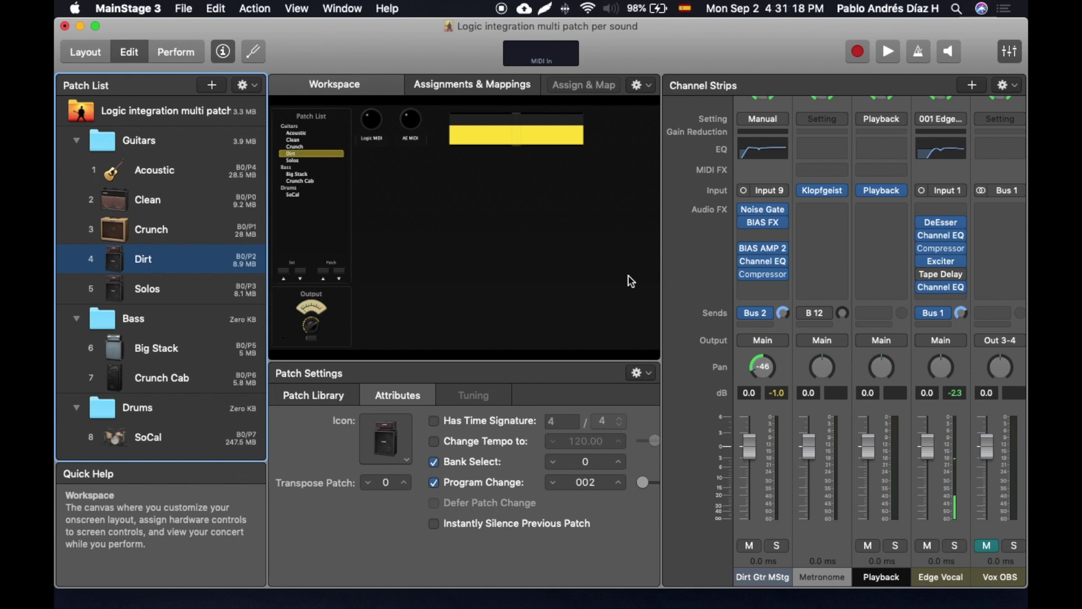
{"action": "left_click", "coordinate": [179, 288]}
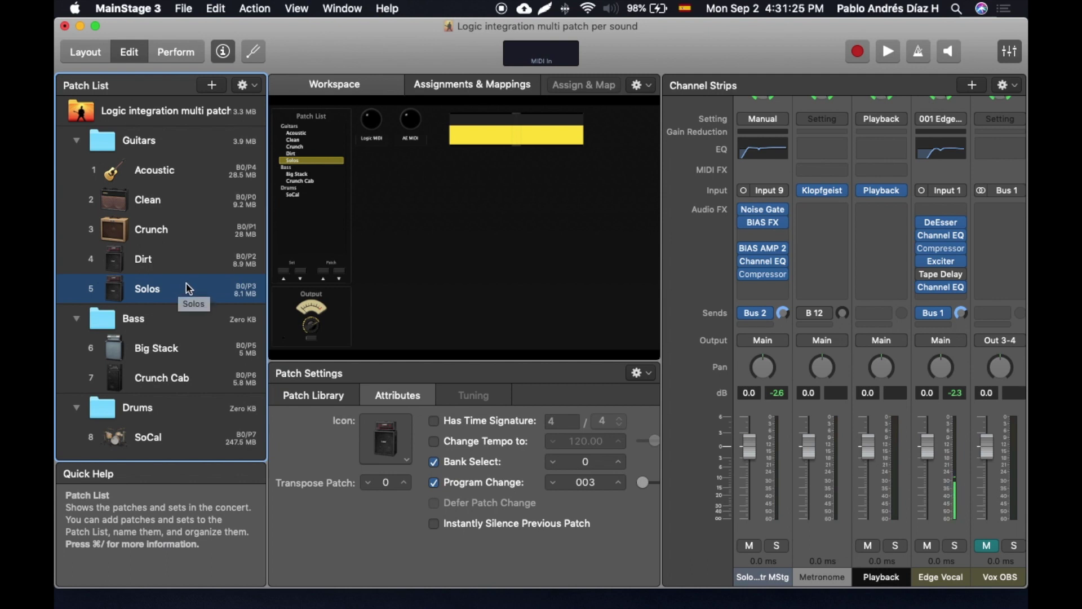
- Alternate between the Dirt and Clean guitar patches to compare them, ending with Clean selected
{"action": "left_click", "coordinate": [130, 266]}
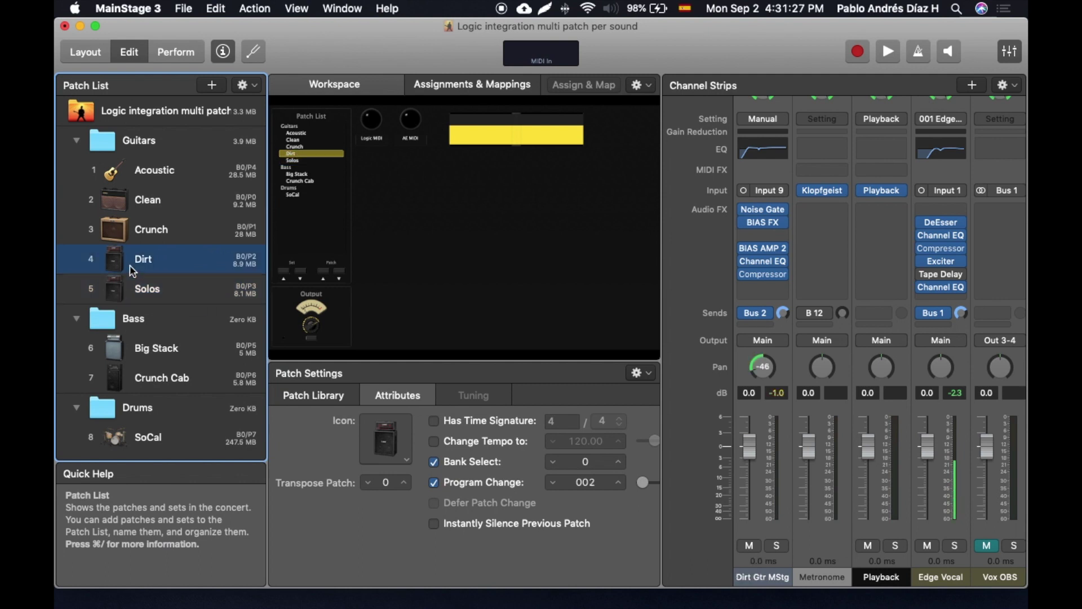
{"action": "left_click", "coordinate": [146, 203]}
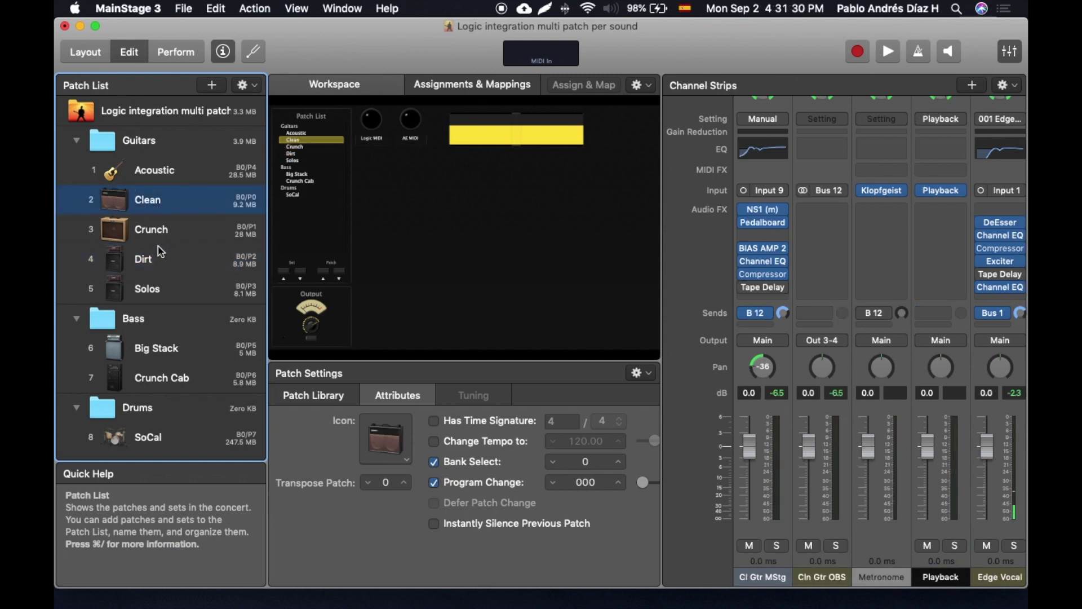
{"action": "left_click", "coordinate": [156, 264]}
{"action": "left_click", "coordinate": [160, 210]}
{"action": "left_click", "coordinate": [145, 259]}
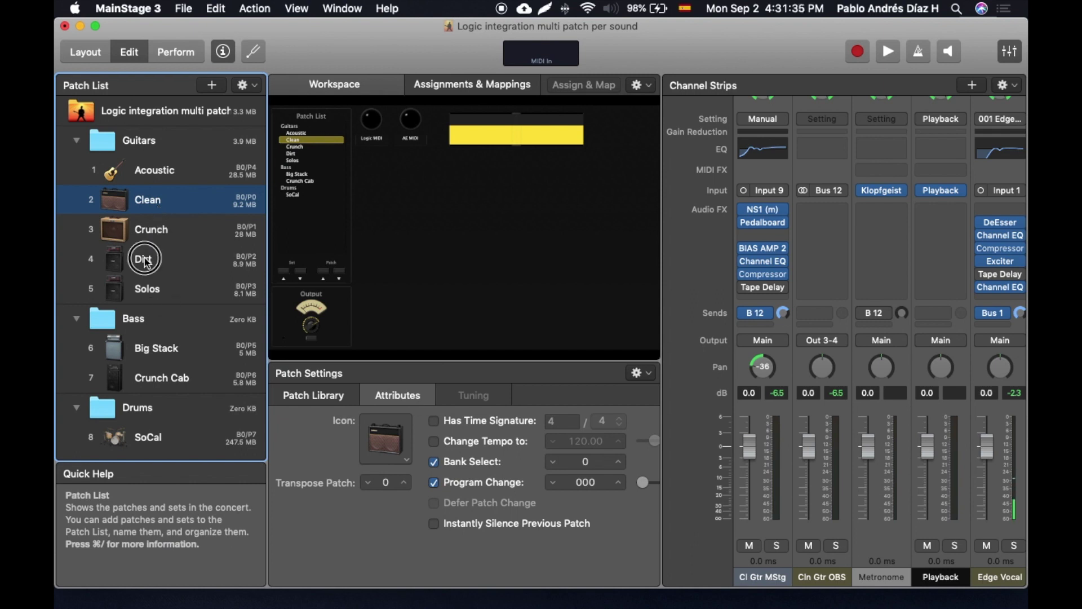
{"action": "left_click", "coordinate": [154, 209]}
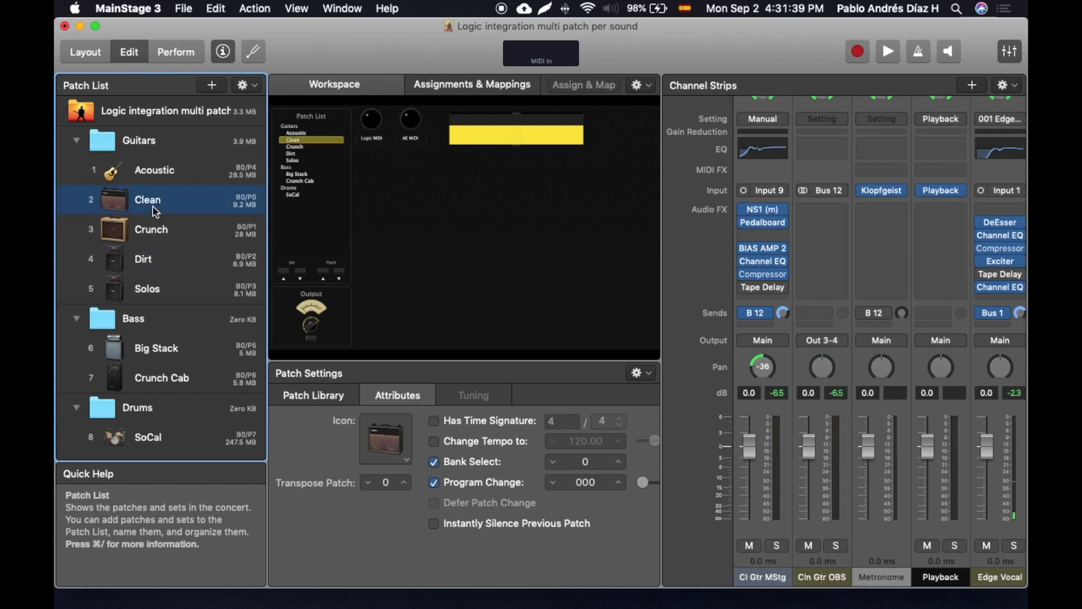
- Switch to Finder, open the Bounces folder of the Unlistened project inside Pach > Ruby, and show its files as a list
{"action": "key", "text": "super+Tab"}
{"action": "key", "text": "super+Tab"}
{"action": "key", "text": "super+Tab"}
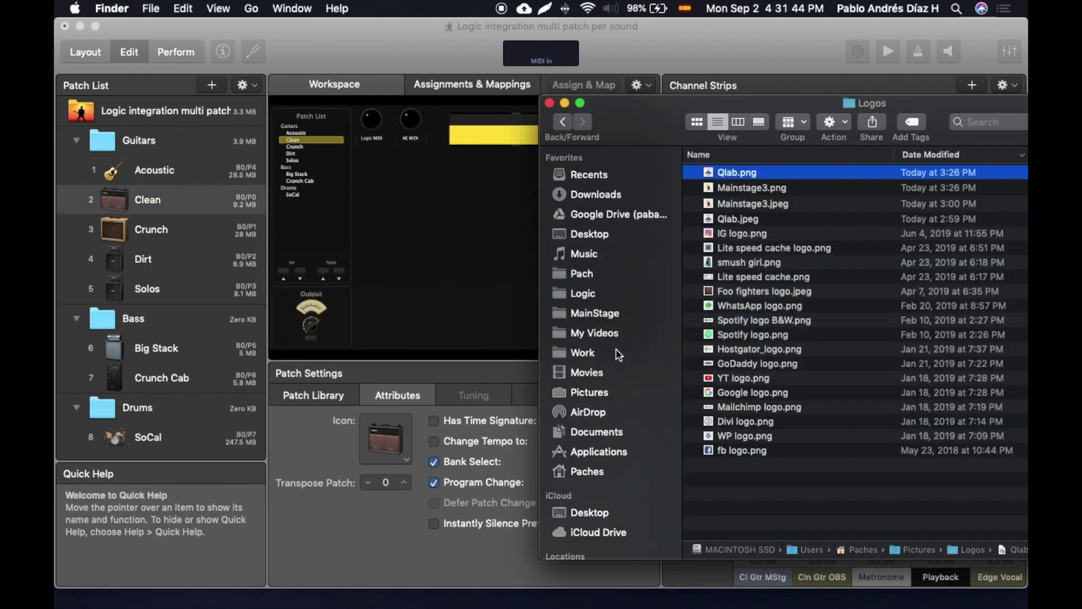
{"action": "left_click", "coordinate": [582, 276]}
{"action": "left_click_drag", "start_coordinate": [776, 107], "coordinate": [643, 99]}
{"action": "double_click", "coordinate": [834, 186]}
{"action": "left_click", "coordinate": [602, 279]}
{"action": "double_click", "coordinate": [602, 279]}
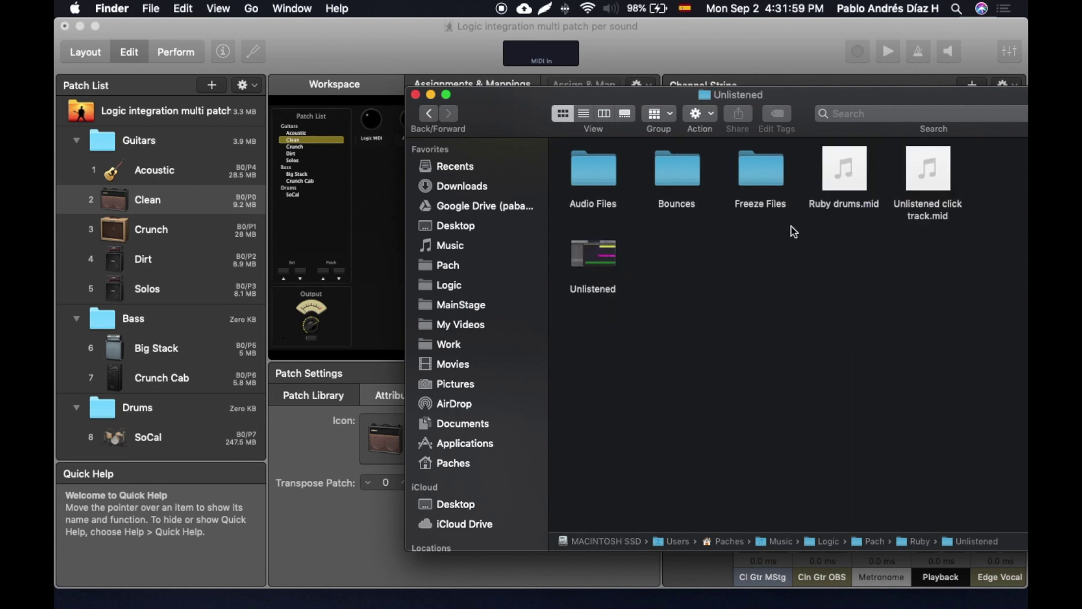
{"action": "double_click", "coordinate": [676, 169]}
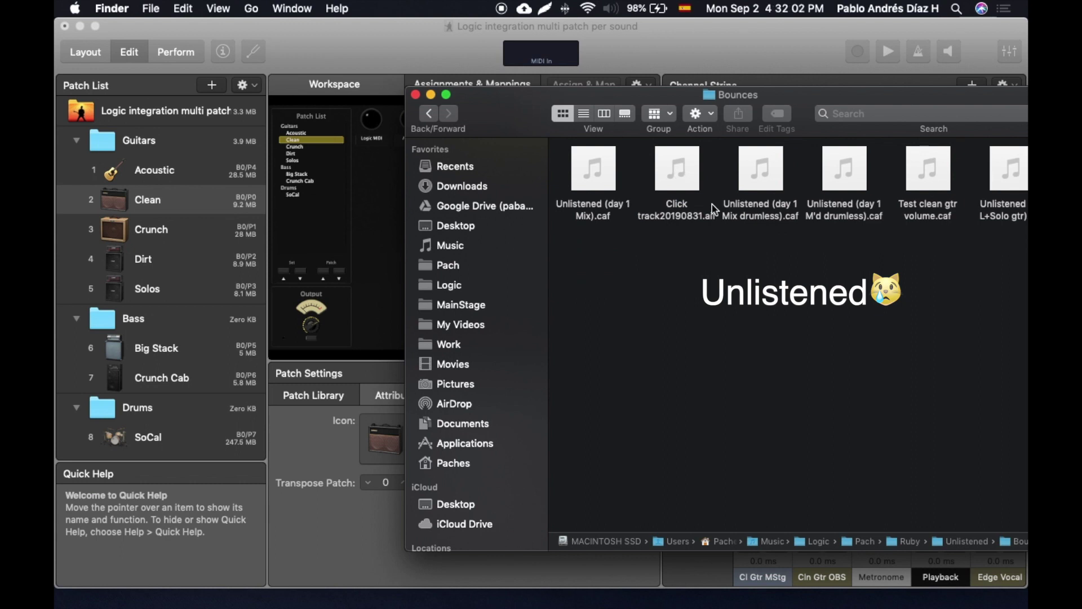
{"action": "left_click", "coordinate": [584, 114]}
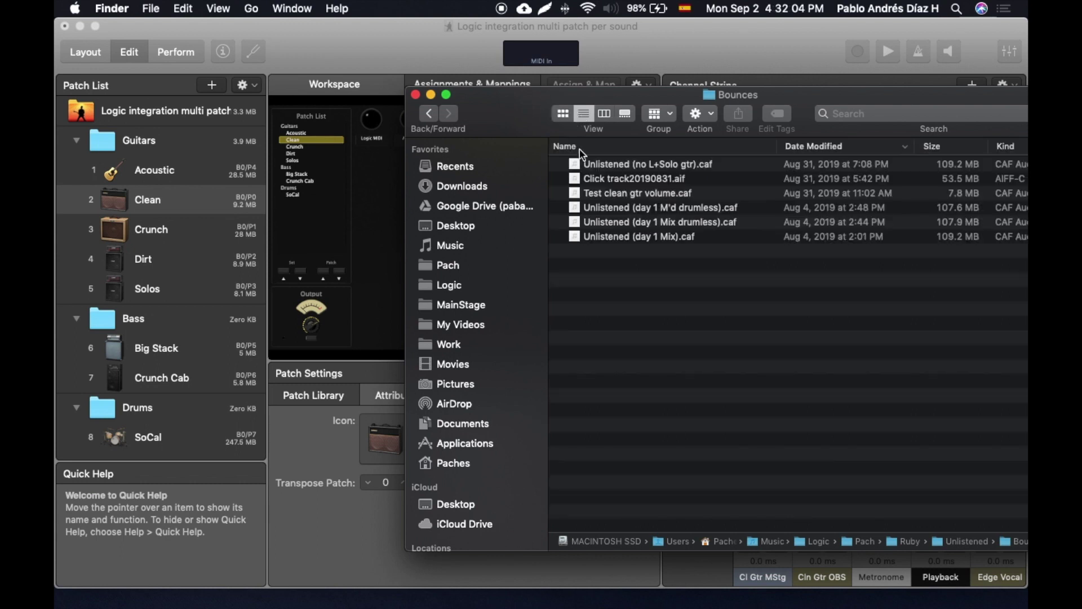
- Preview the backing track Unlistened (no L+Solo gtr).caf and close the preview
{"action": "left_click", "coordinate": [602, 164]}
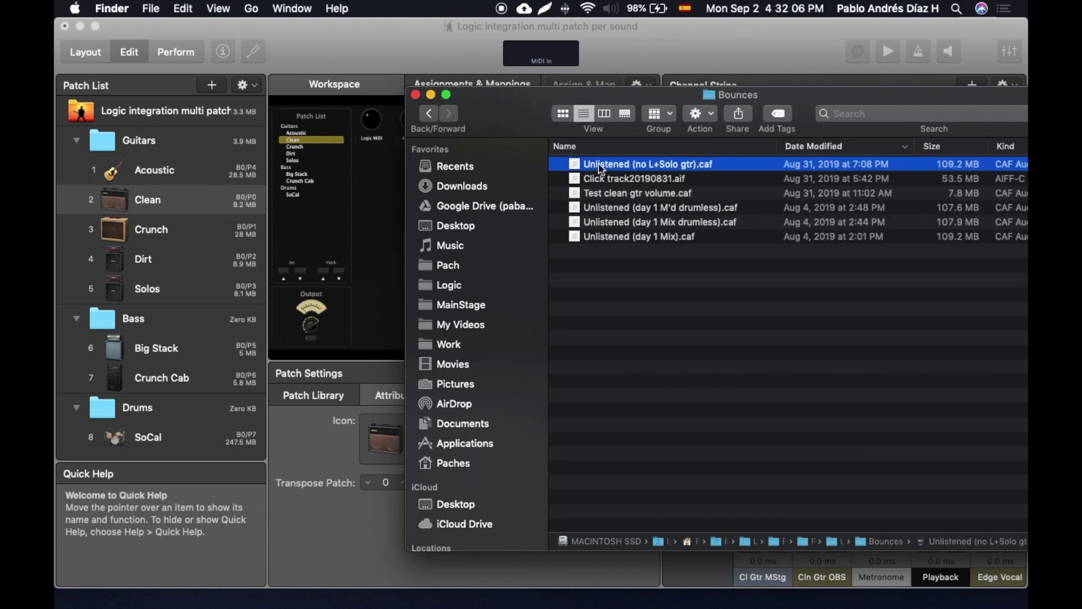
{"action": "key", "text": "space"}
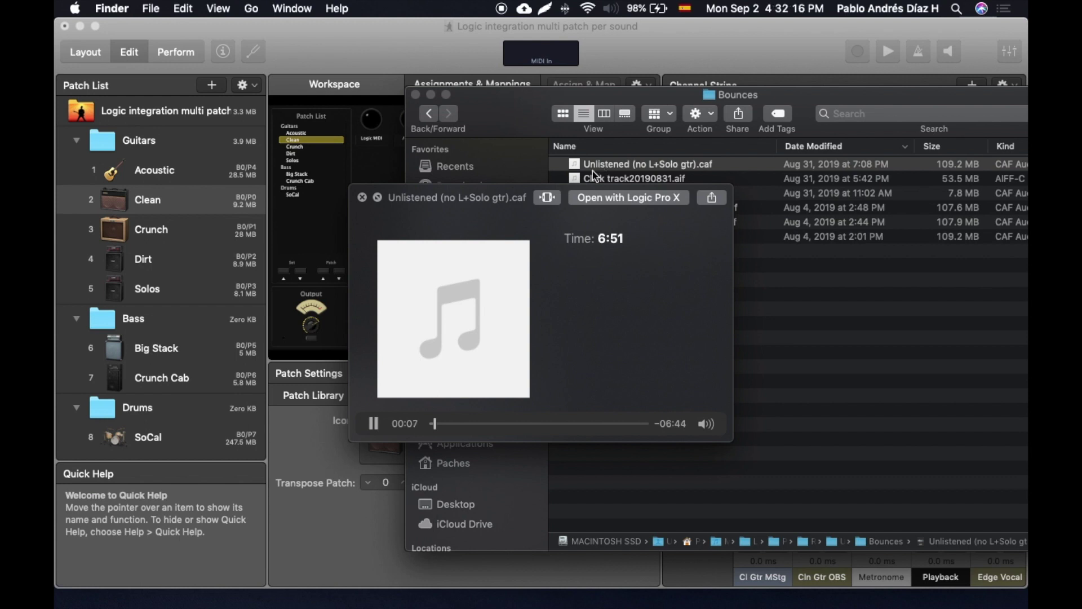
{"action": "left_click", "coordinate": [449, 425]}
{"action": "key", "text": "space"}
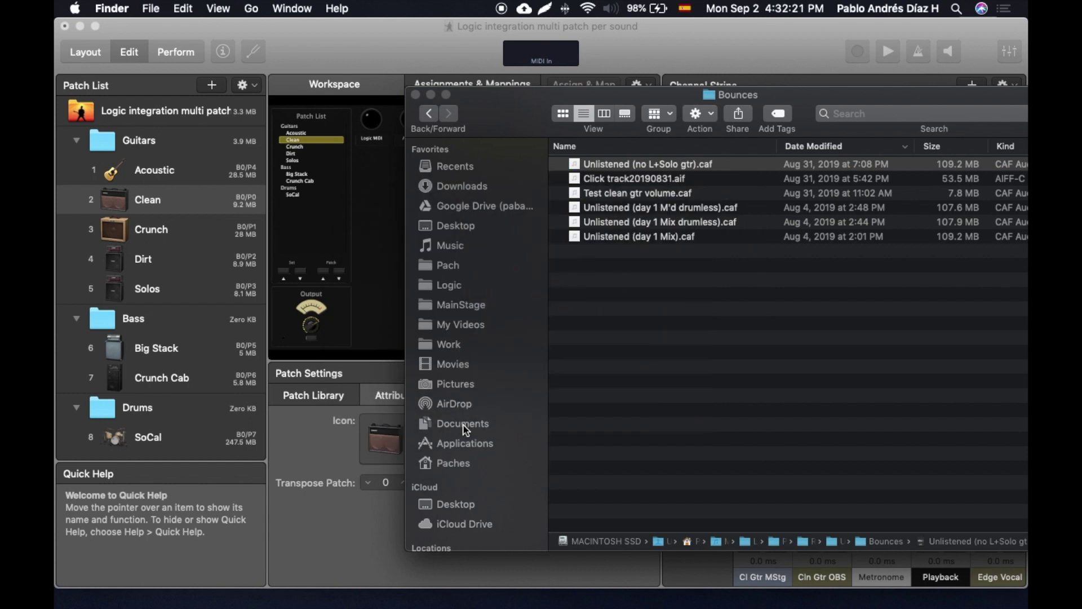
- Preview the audio file Click track20190831.aif in the Bounces folder and close the preview
{"action": "key", "text": "super+Tab"}
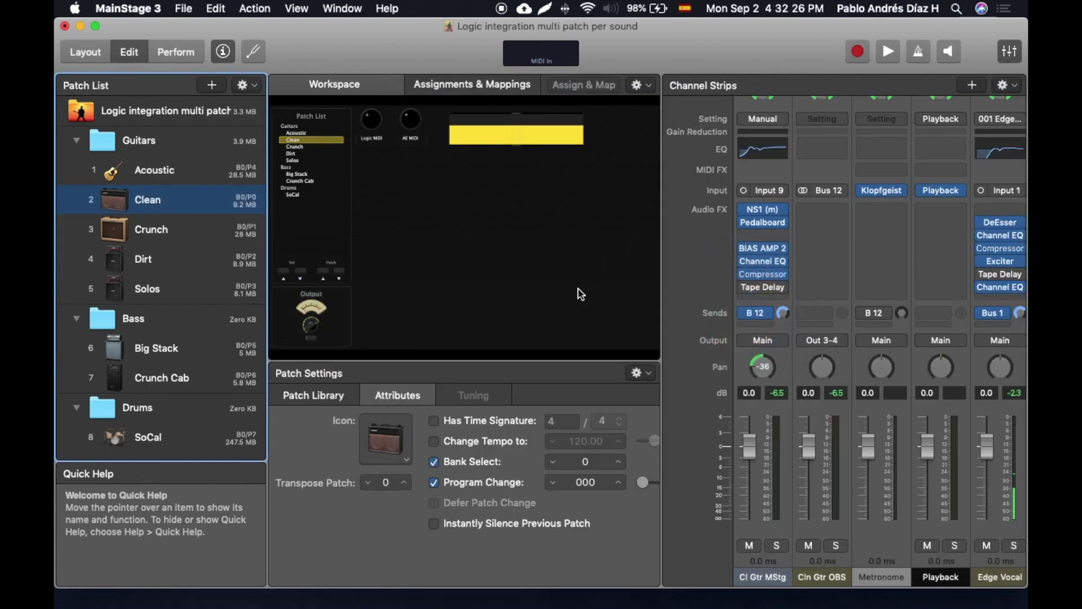
{"action": "key", "text": "super+Tab"}
{"action": "left_click", "coordinate": [599, 179]}
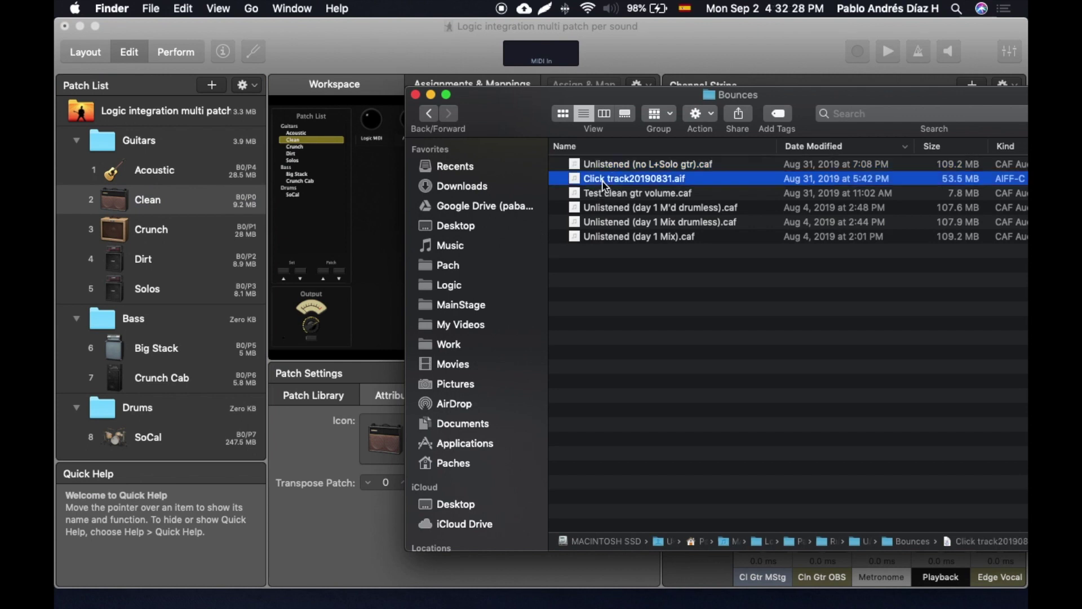
{"action": "key", "text": "space"}
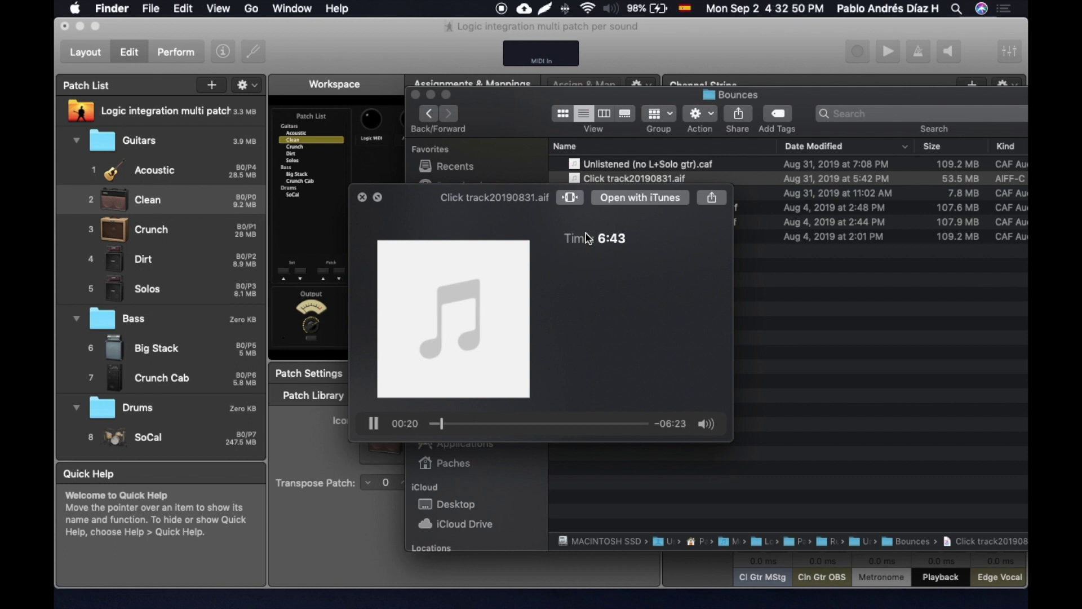
{"action": "key", "text": "space"}
- Switch to QLab and bring up the main cue list with the Unlistened group
{"action": "key", "text": "super+Tab"}
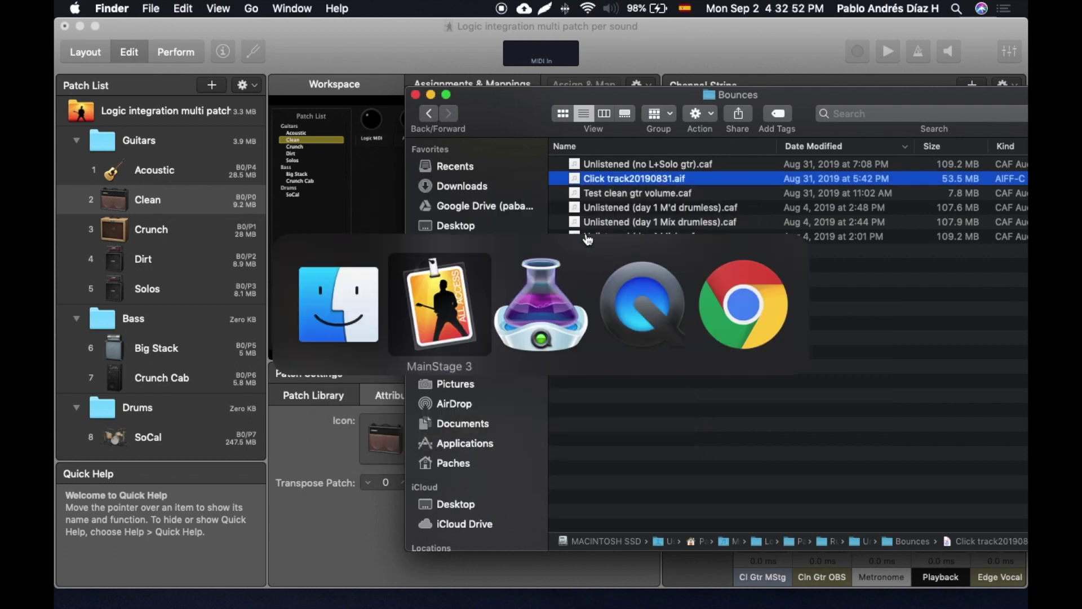
{"action": "key", "text": "super+Tab"}
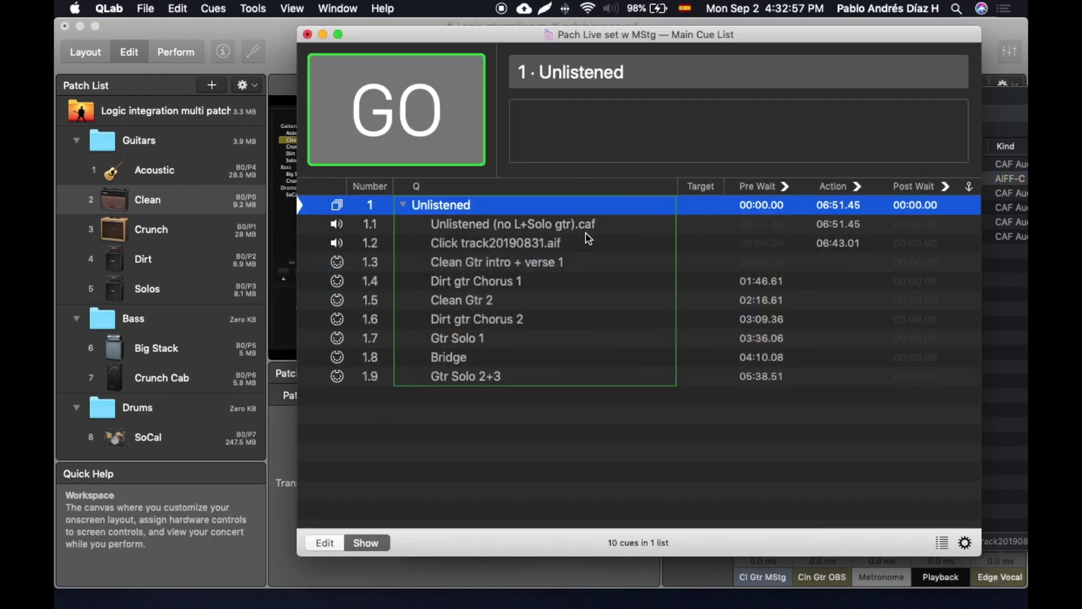
{"action": "key", "text": "super+Tab"}
{"action": "key", "text": "super+Tab"}
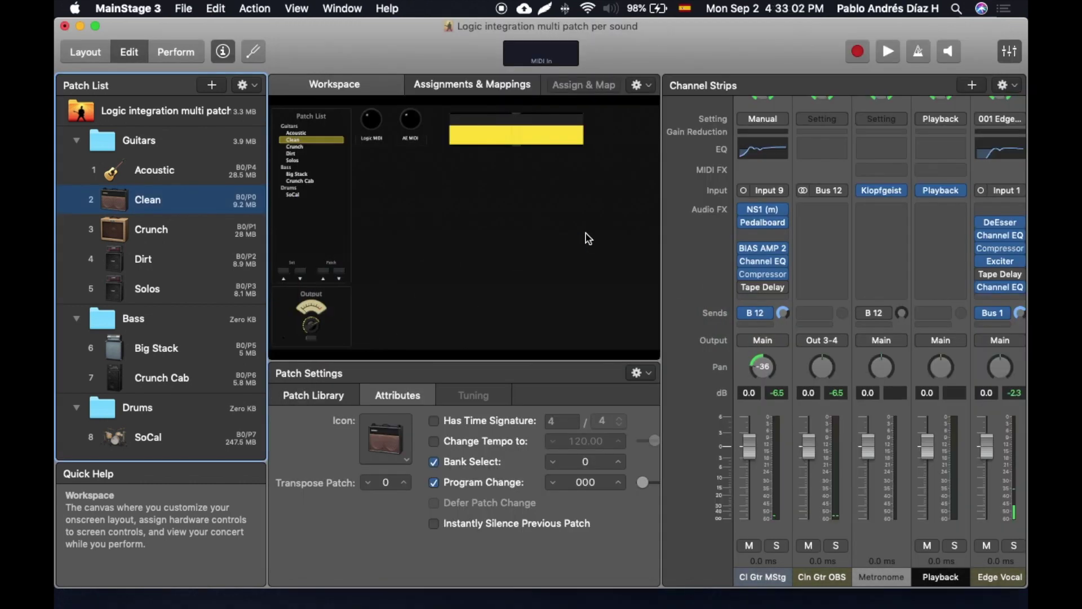
{"action": "key", "text": "super+Tab"}
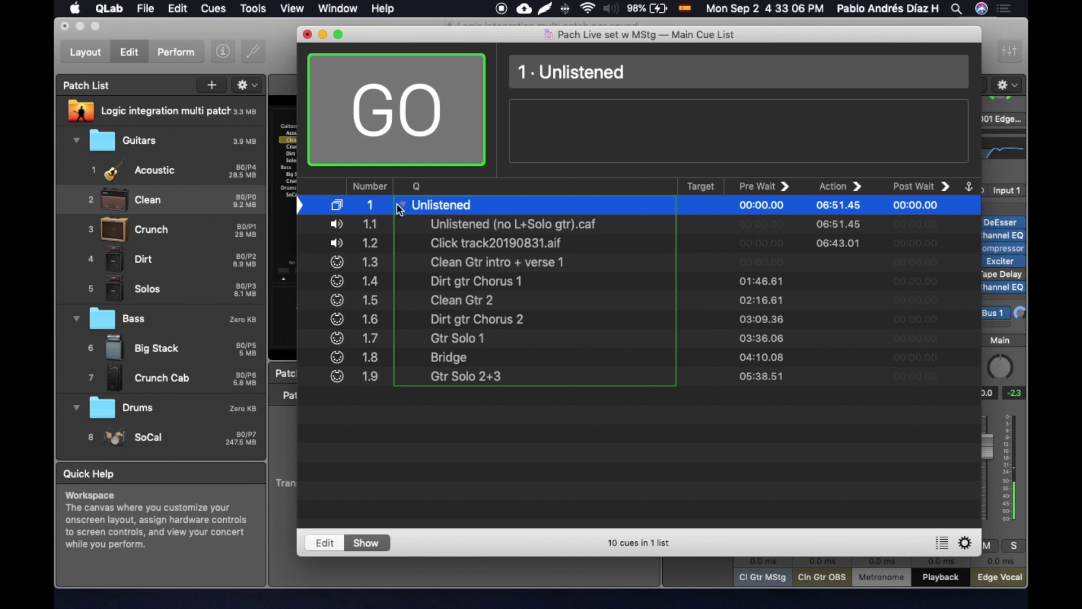
- Play and stop the backing track cue 1.1, then play and stop the click track cue 1.2
{"action": "left_click", "coordinate": [494, 225]}
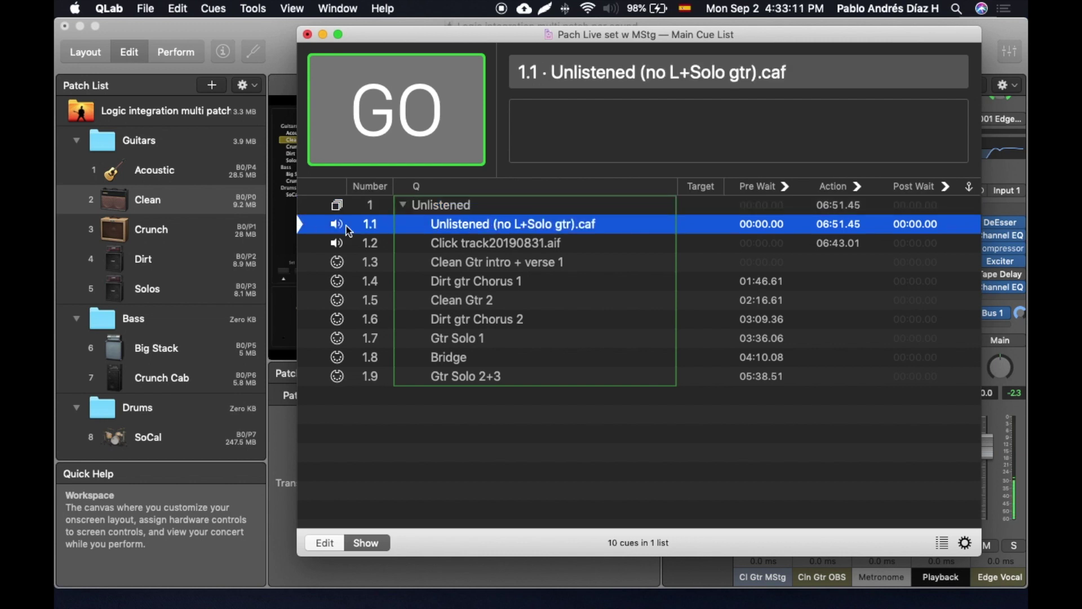
{"action": "key", "text": "space"}
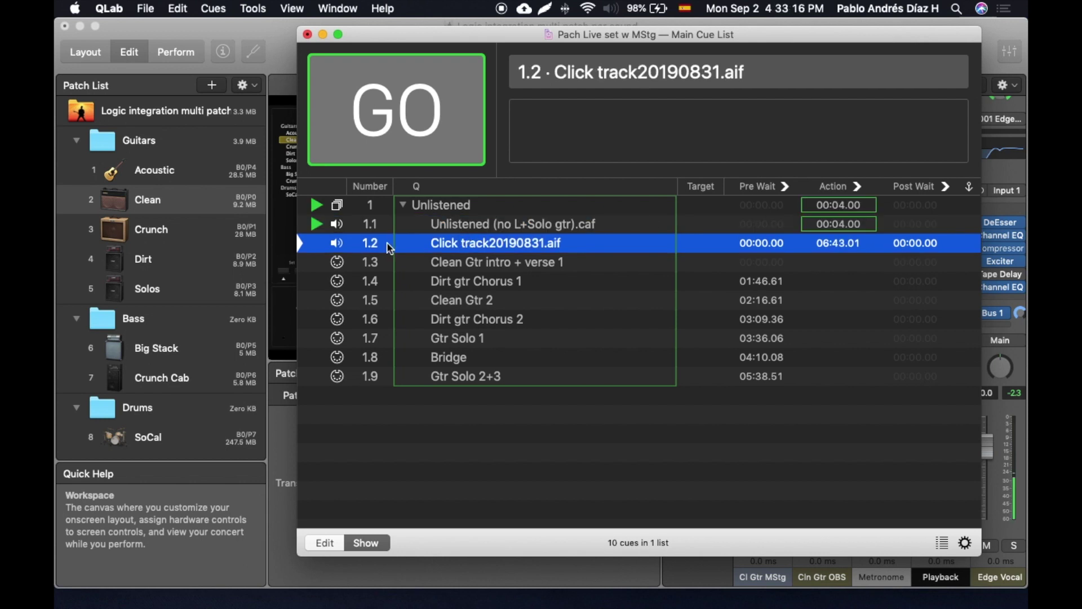
{"action": "key", "text": "Escape"}
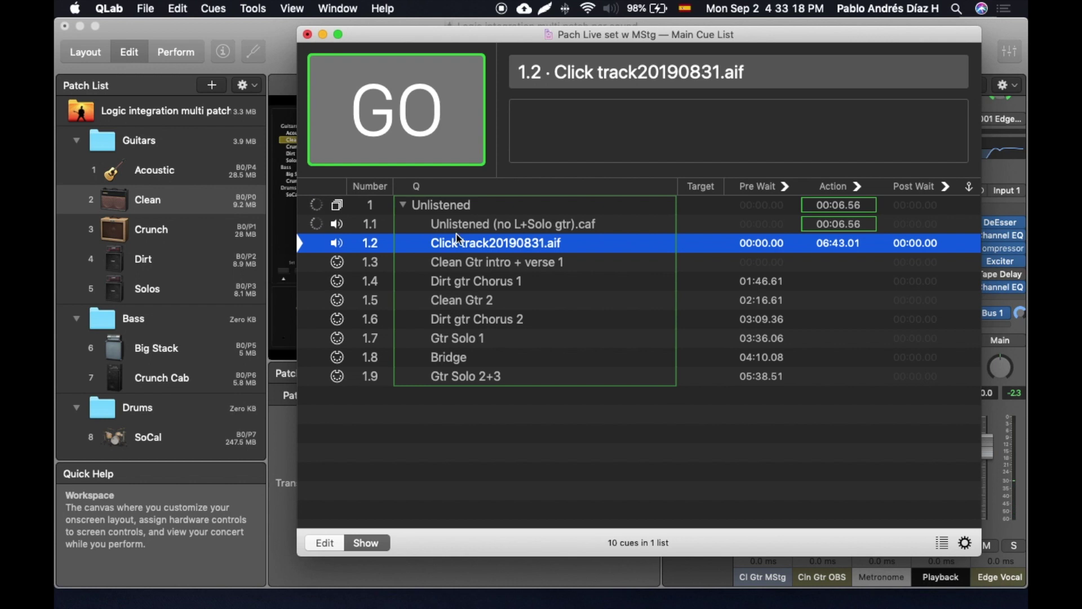
{"action": "key", "text": "space"}
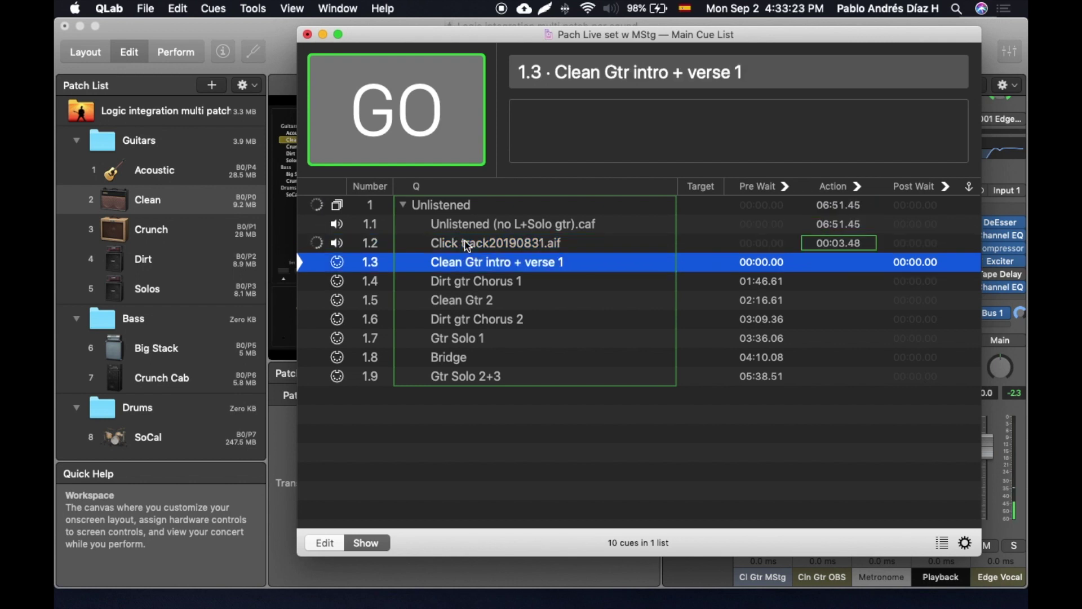
{"action": "key", "text": "Escape"}
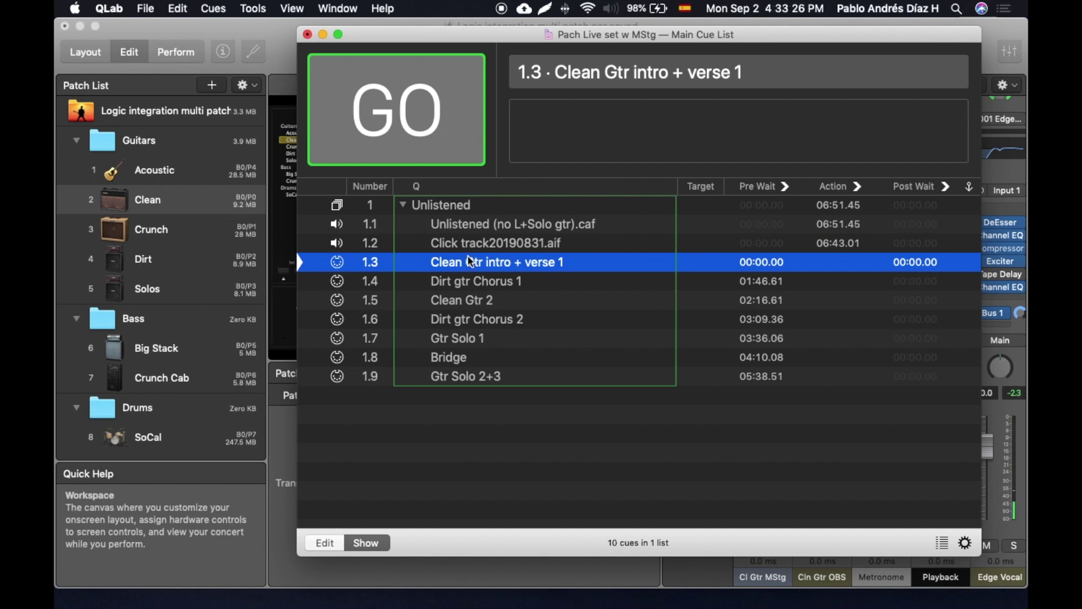
- Highlight MIDI cues 1.3 to 1.9, switch the workspace to edit mode, and select cue 1.3, Clean Gtr intro + verse 1
{"action": "left_click", "coordinate": [468, 376], "text": "shift"}
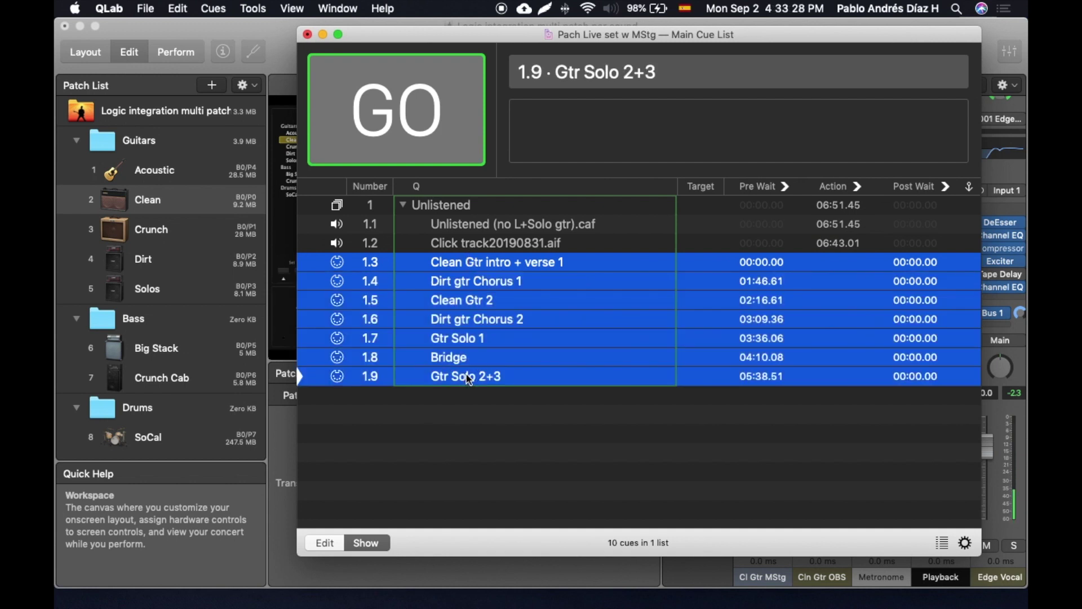
{"action": "left_click", "coordinate": [454, 263]}
{"action": "left_click", "coordinate": [314, 544]}
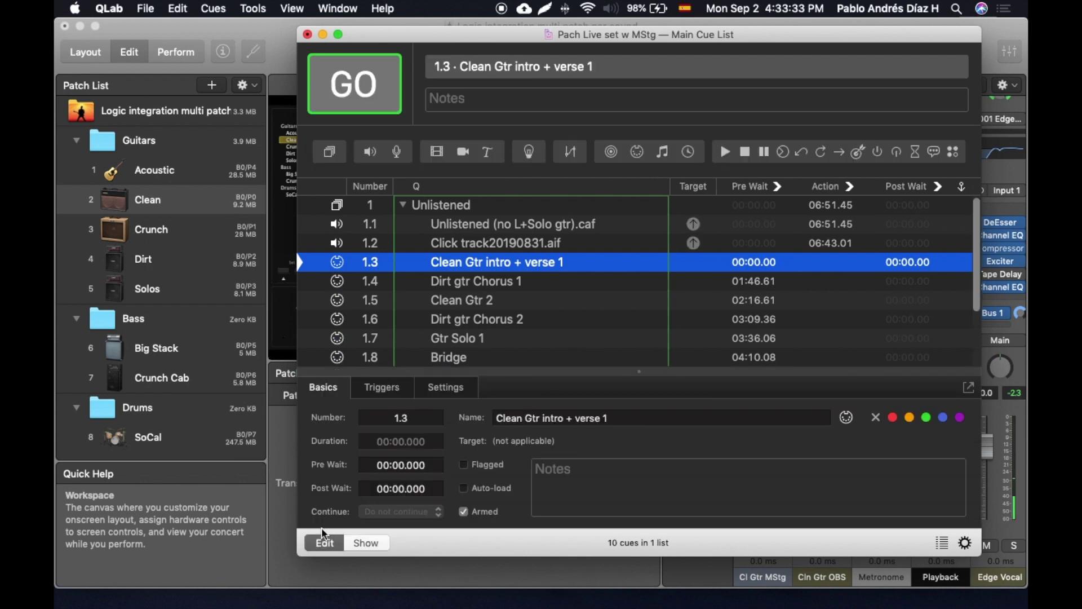
{"action": "left_click", "coordinate": [478, 285]}
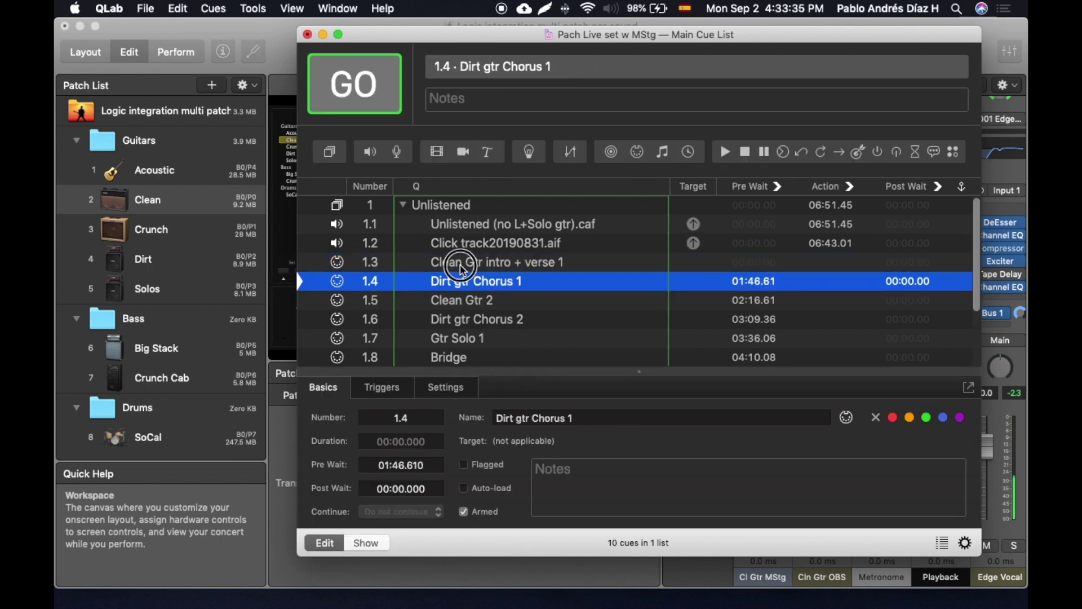
{"action": "left_click", "coordinate": [456, 262]}
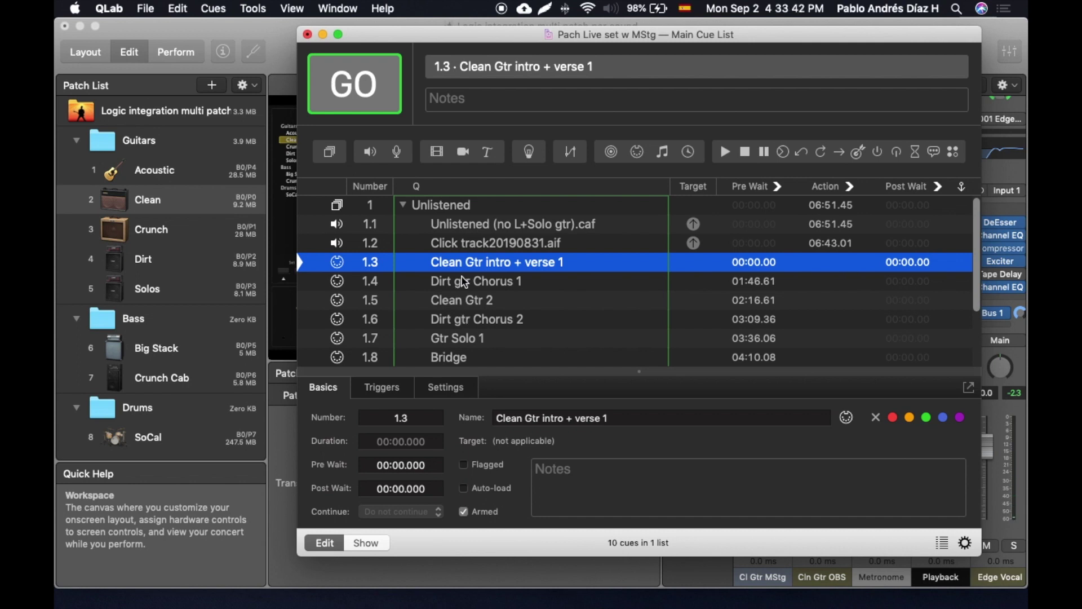
- Go through MIDI cues 1.4, 1.6, 1.7 and 1.8 in the cue list, then select the Unlistened group cue
{"action": "left_click", "coordinate": [463, 282]}
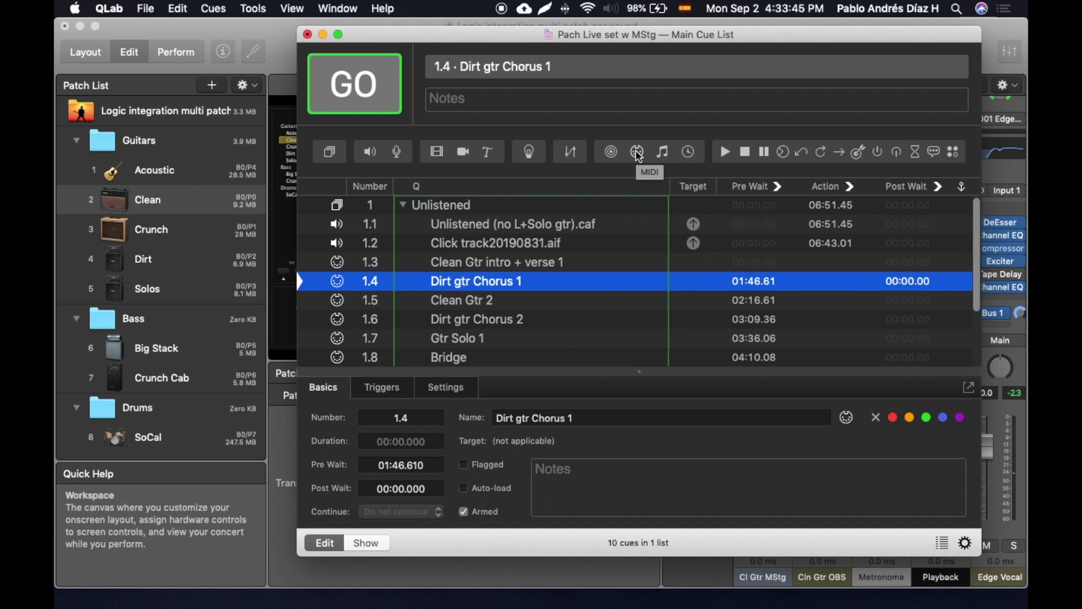
{"action": "left_click", "coordinate": [441, 324]}
{"action": "left_click", "coordinate": [439, 338]}
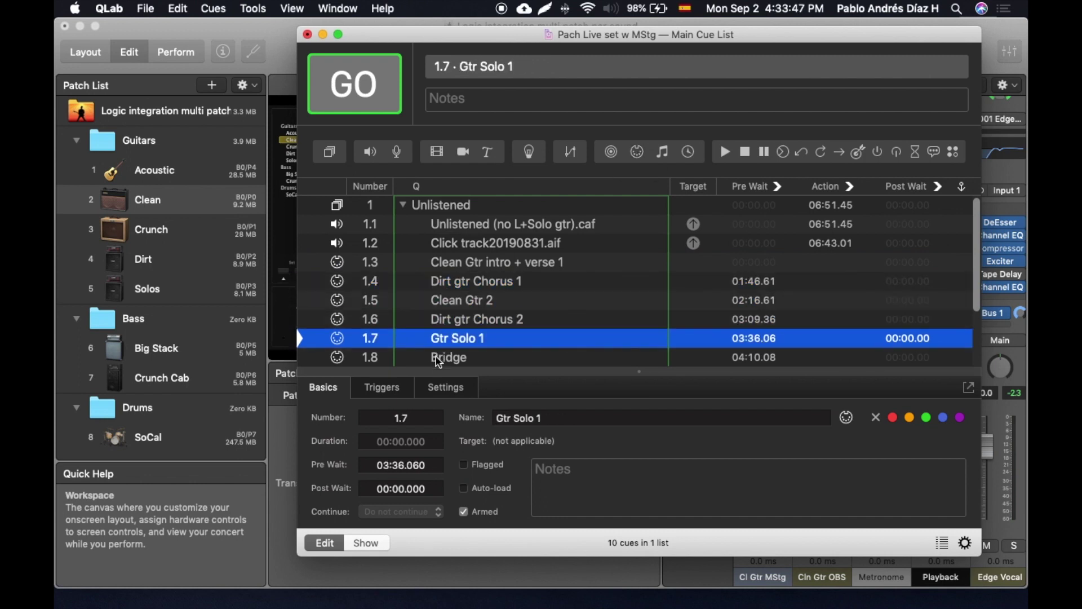
{"action": "left_click", "coordinate": [439, 358]}
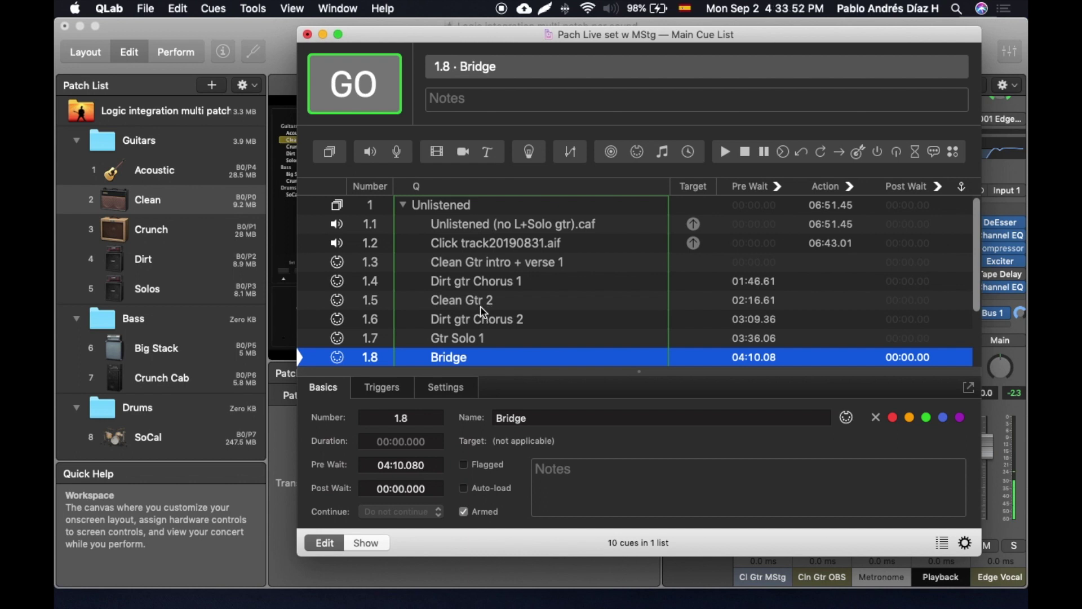
{"action": "left_click", "coordinate": [445, 208]}
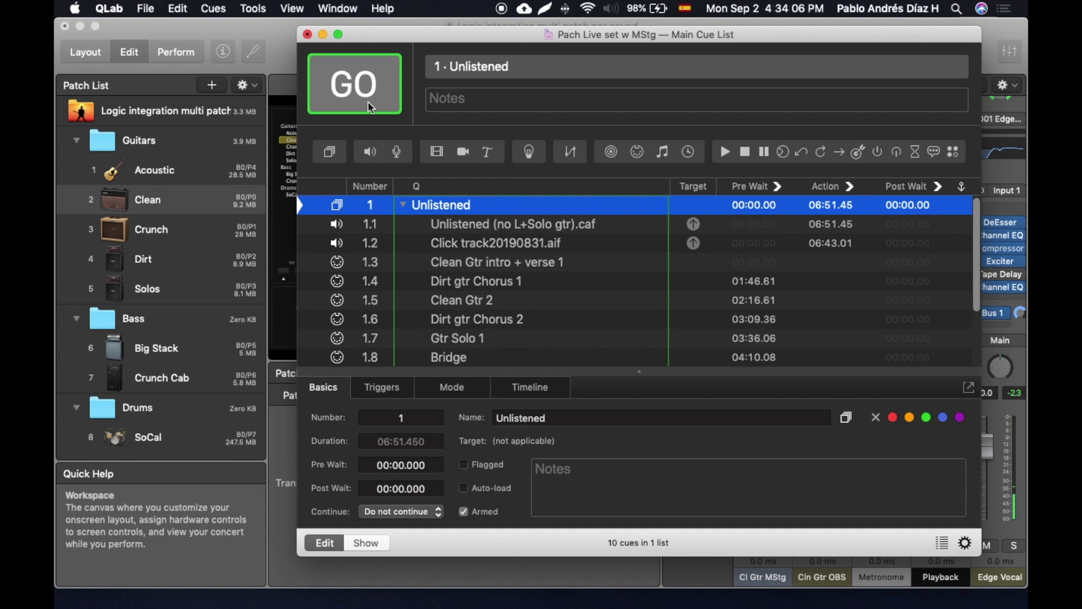
- Switch to MainStage, go through the Solos, Dirt, Crunch and Clean guitar patches, and return to QLab's main cue list
{"action": "left_click", "coordinate": [158, 293]}
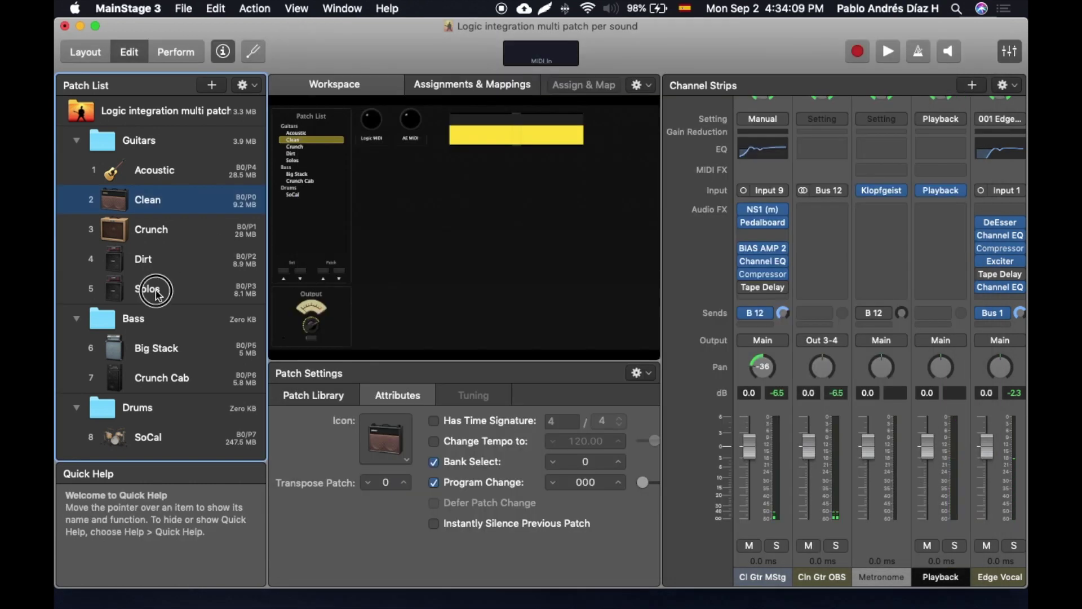
{"action": "left_click", "coordinate": [157, 293]}
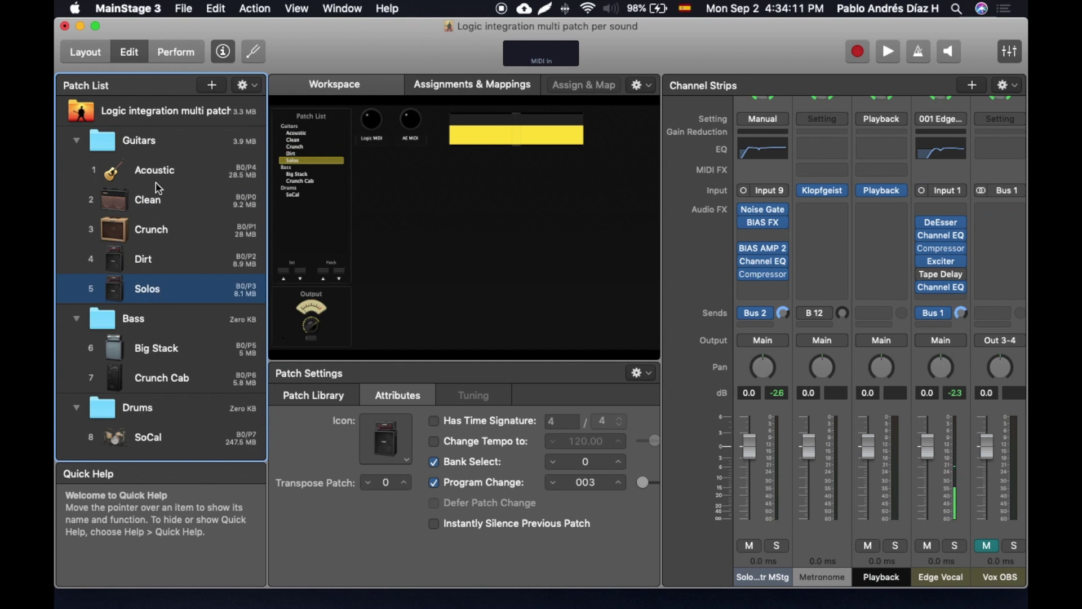
{"action": "key", "text": "super+Tab"}
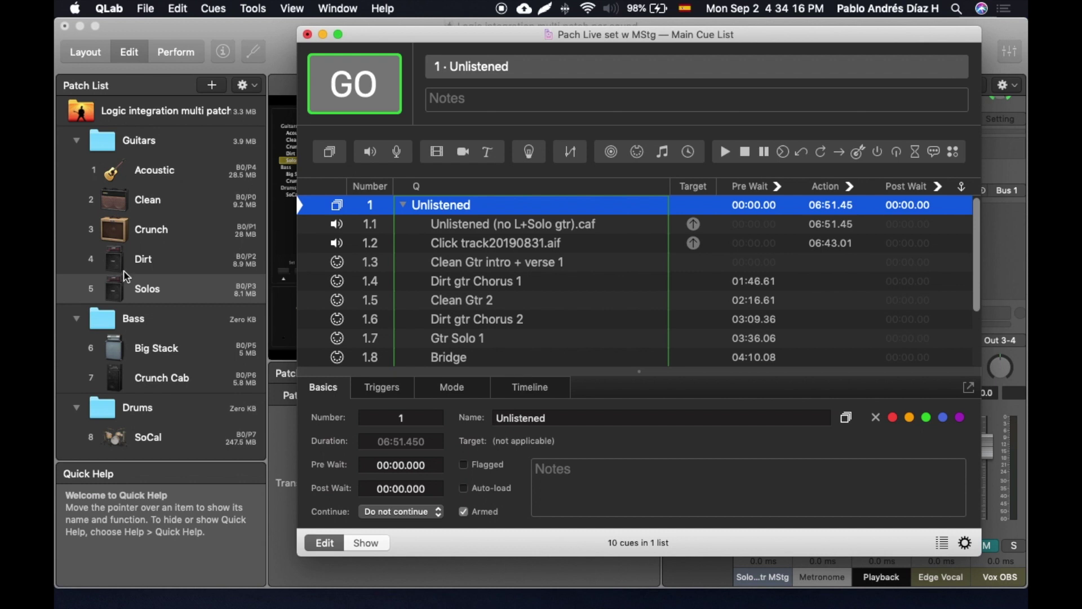
{"action": "key", "text": "super+Tab"}
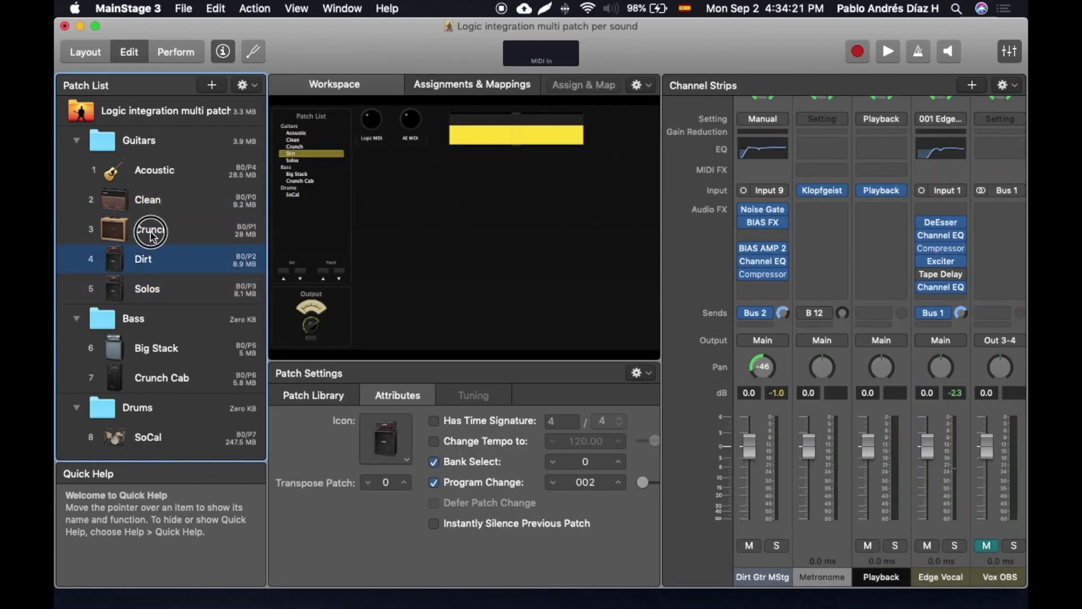
{"action": "key", "text": "super+Tab"}
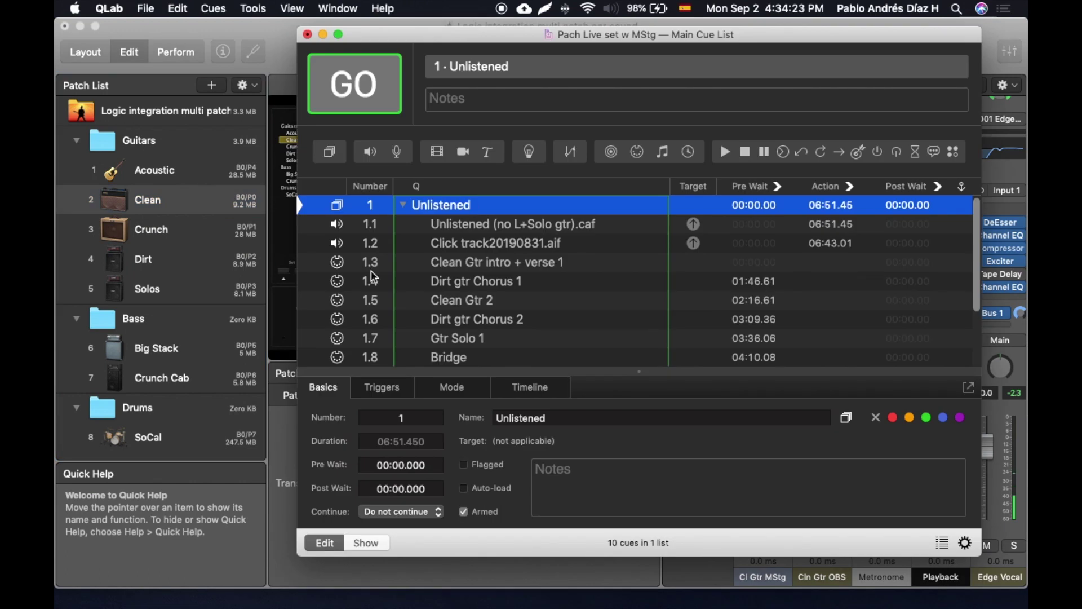
- Collapse and re-expand the Unlistened group, and make the cue list window taller to fit cue 1.9
{"action": "left_click", "coordinate": [406, 208]}
{"action": "left_click", "coordinate": [405, 208]}
{"action": "scroll", "coordinate": [493, 246], "scroll_direction": "down", "scroll_amount": 3}
{"action": "scroll", "coordinate": [493, 247], "scroll_direction": "up", "scroll_amount": 3}
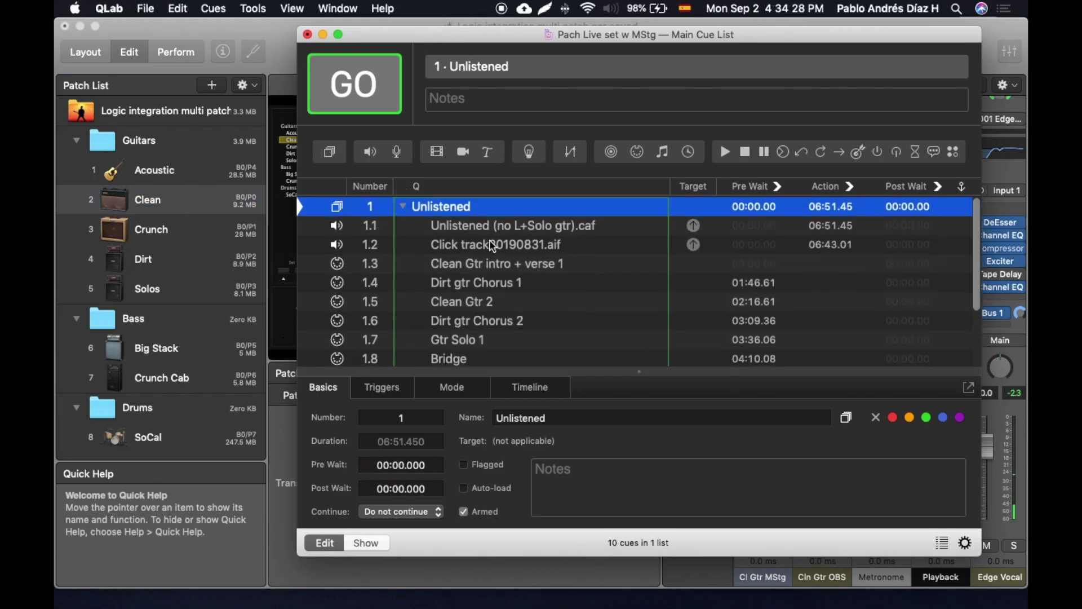
{"action": "left_click_drag", "start_coordinate": [642, 557], "coordinate": [642, 587]}
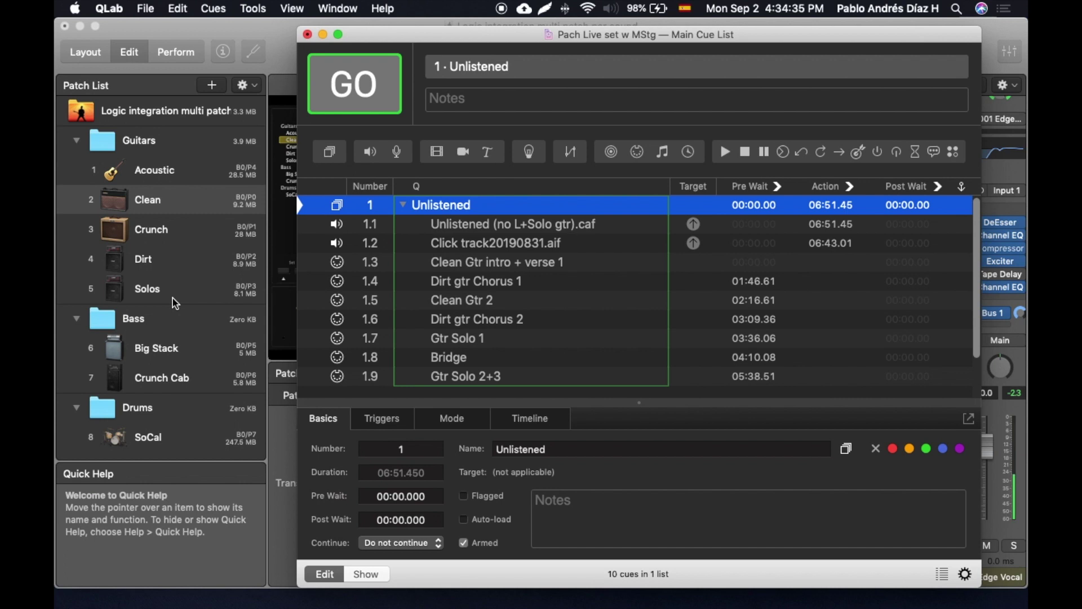
- Select the Solos guitar patch in MainStage, then return to QLab and select cue 1.3, Clean Gtr intro + verse 1
{"action": "left_click", "coordinate": [147, 290]}
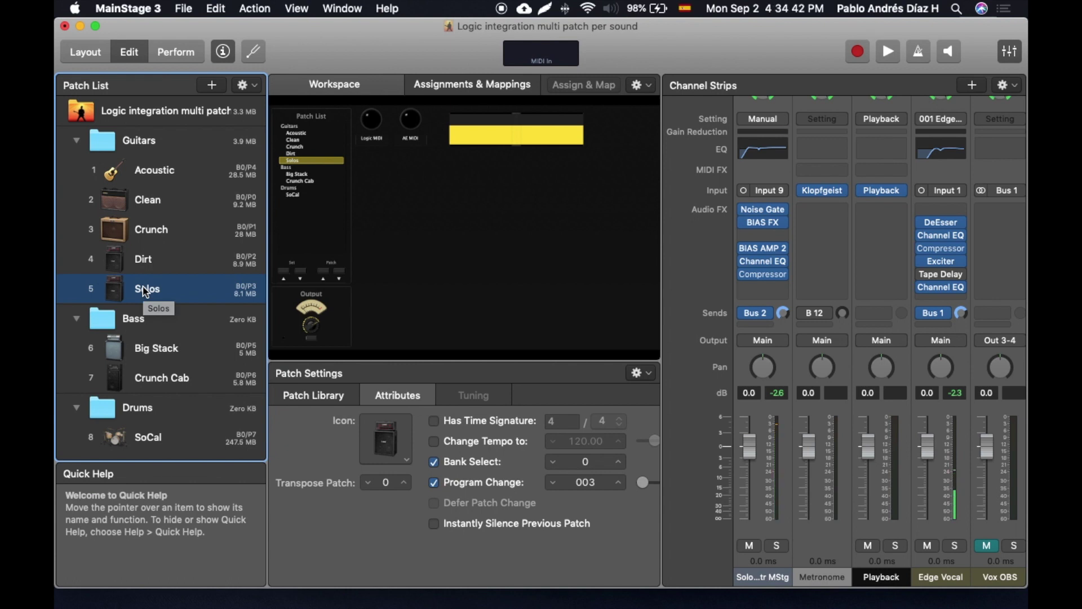
{"action": "key", "text": "super+Tab"}
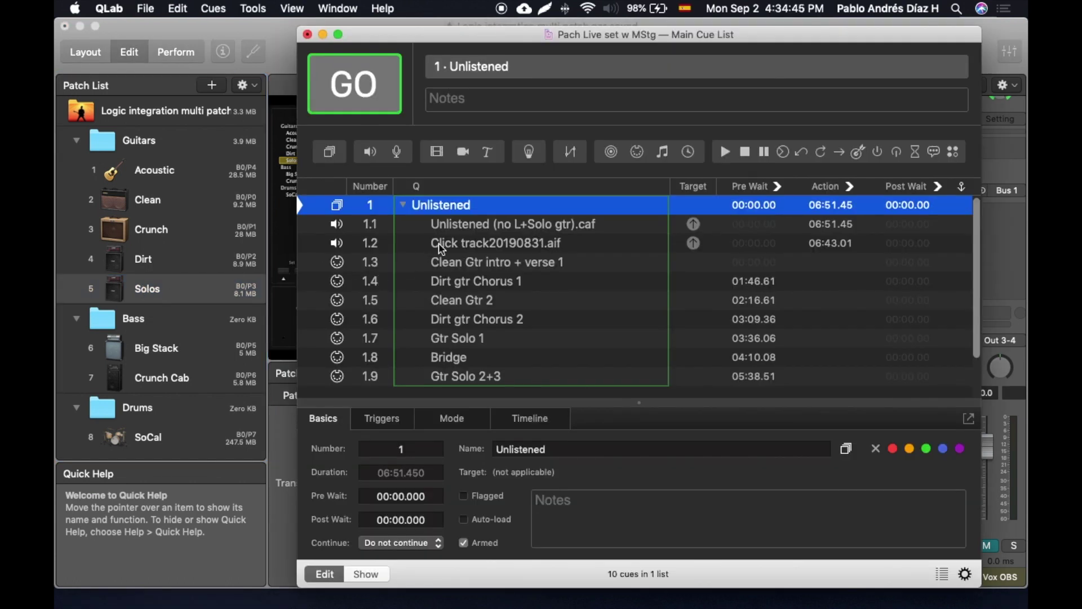
{"action": "left_click", "coordinate": [440, 262]}
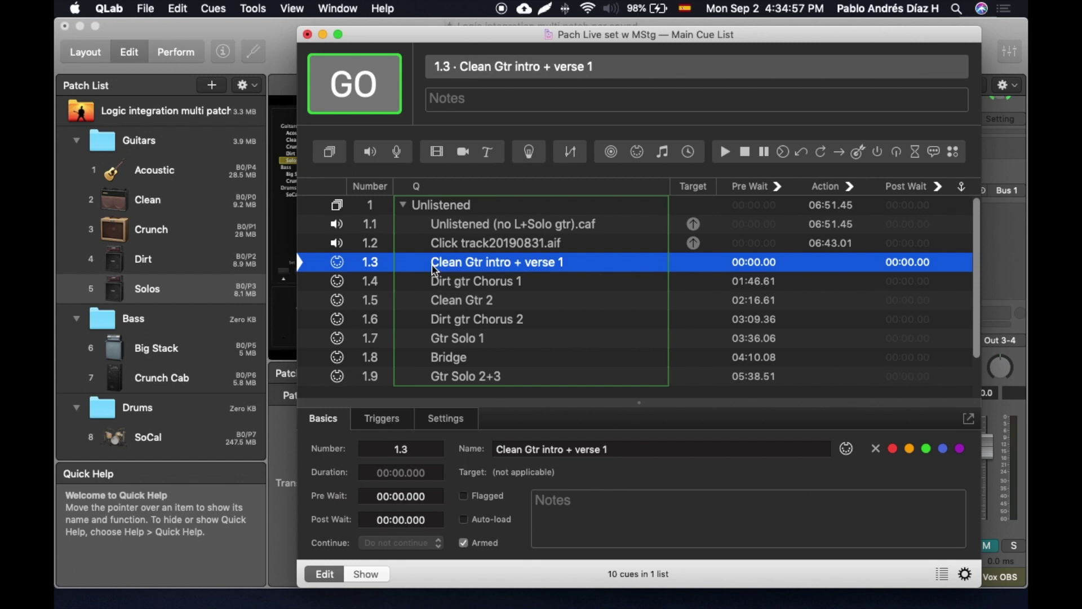
- Run the Unlistened group cue from its start twice, stopping all running cues after each run
{"action": "left_click", "coordinate": [417, 213]}
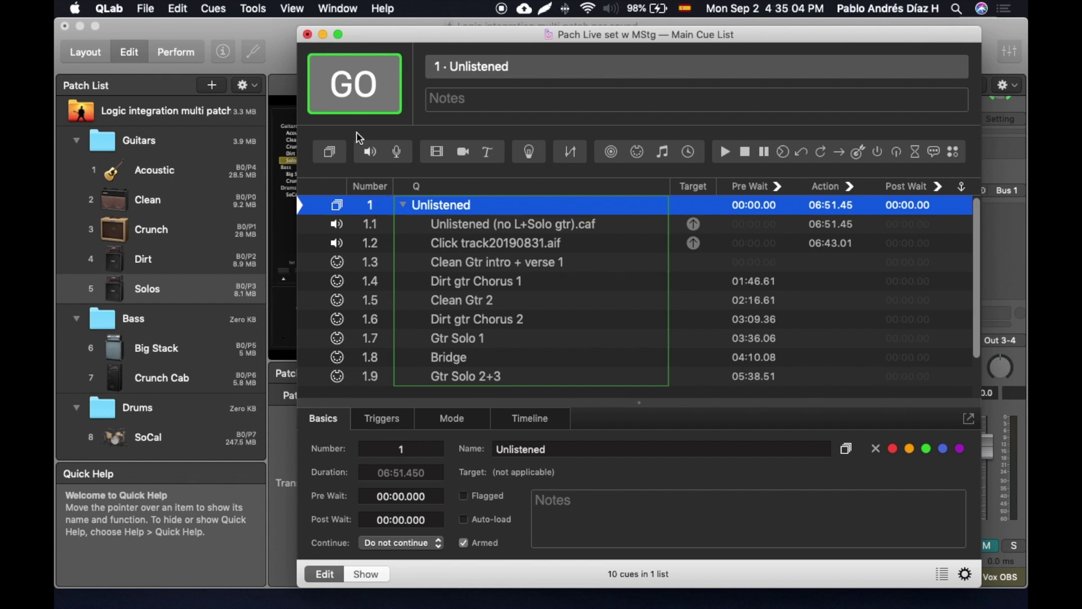
{"action": "left_click", "coordinate": [348, 105]}
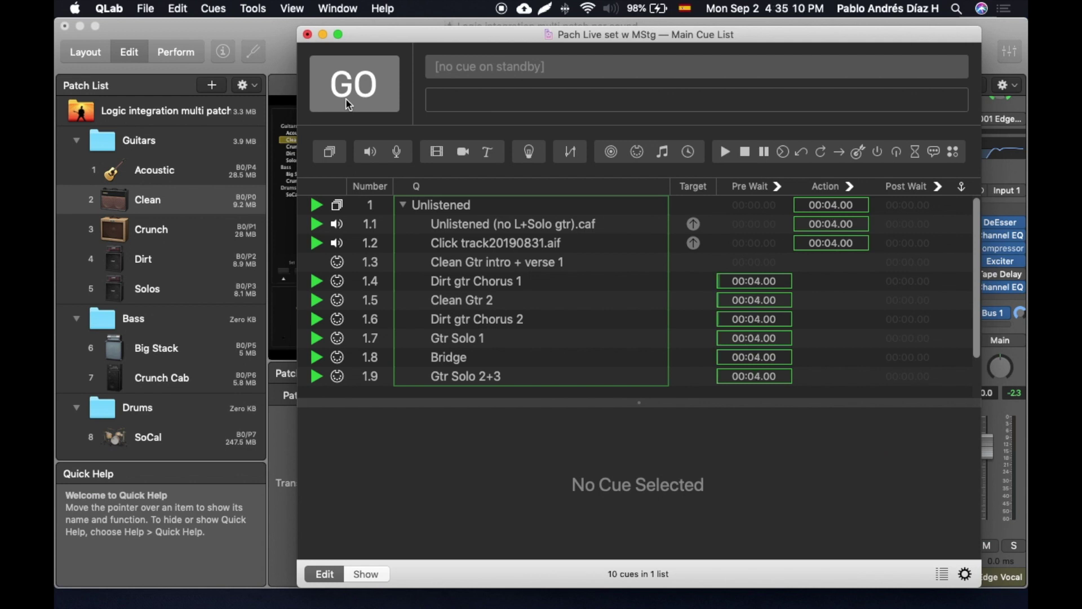
{"action": "key", "text": "Escape"}
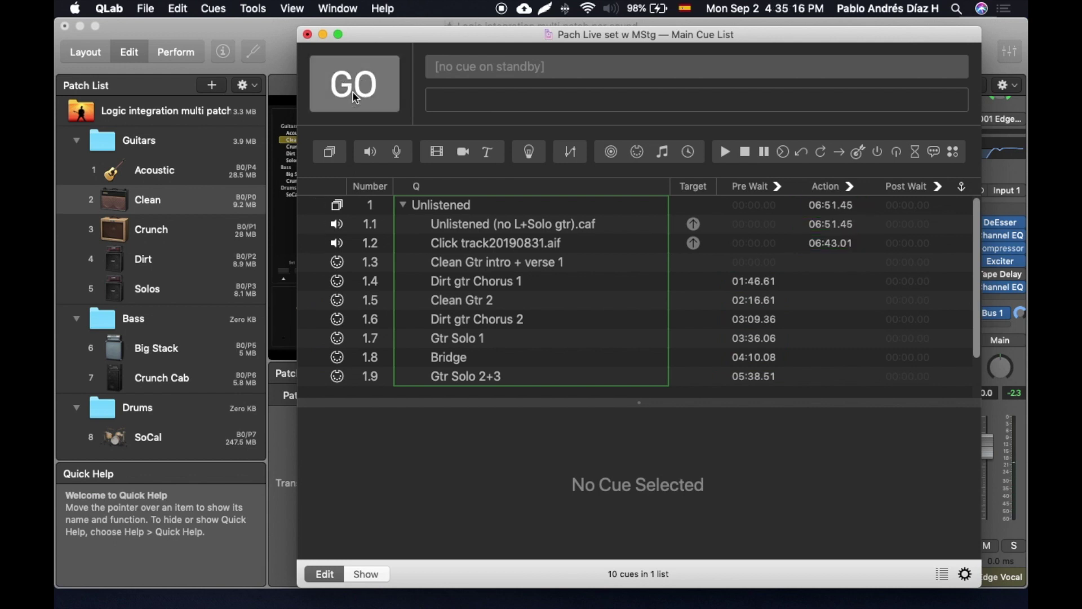
{"action": "left_click", "coordinate": [420, 207]}
{"action": "left_click", "coordinate": [353, 100]}
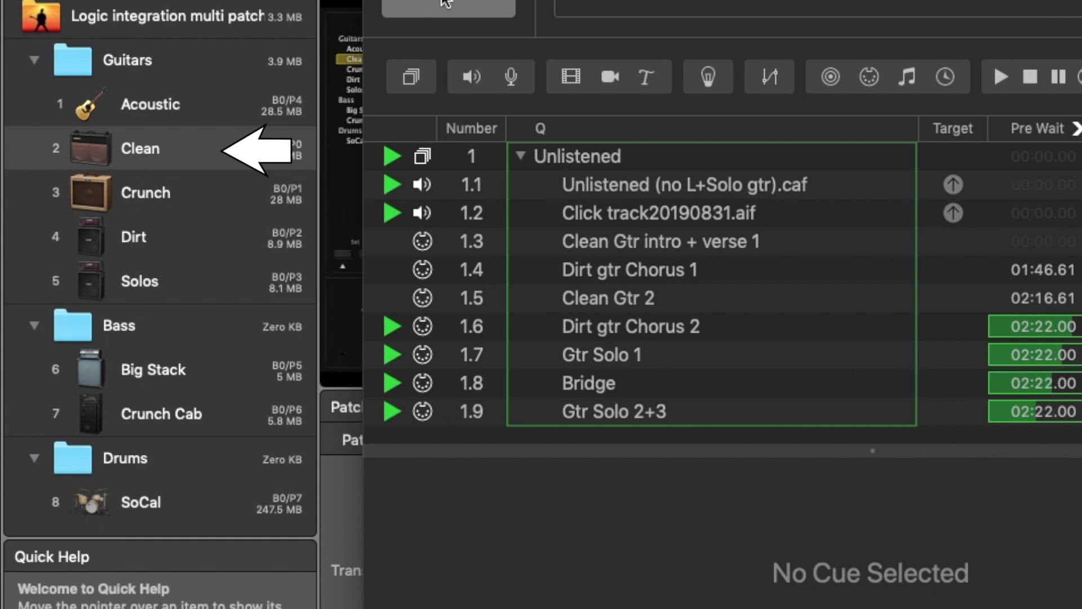
{"action": "key", "text": "Escape"}
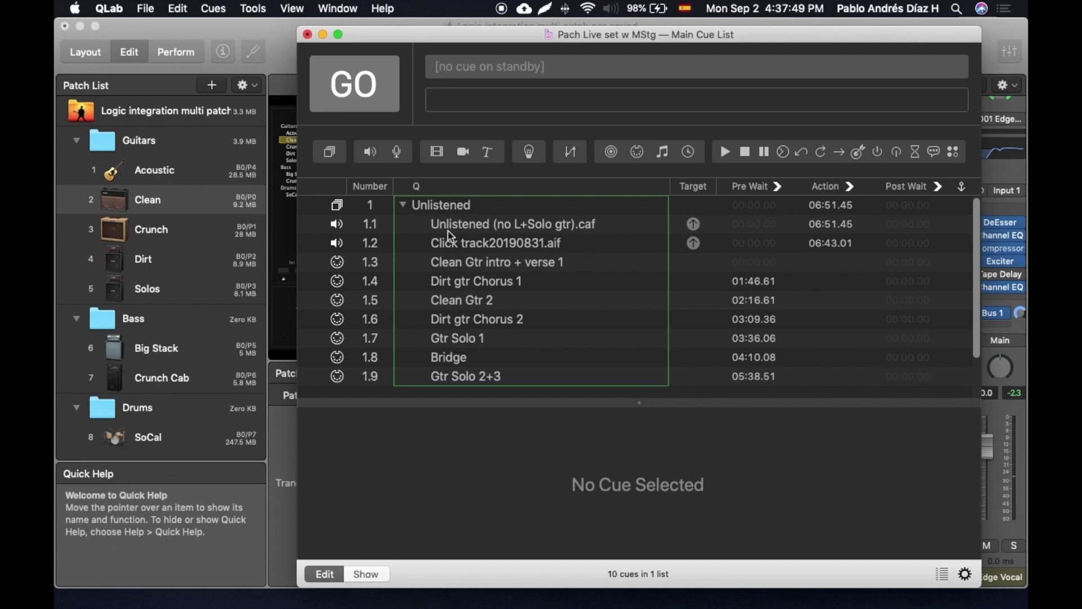
- Inspect the Unlistened group's trigger options and its group mode settings
{"action": "left_click", "coordinate": [445, 209]}
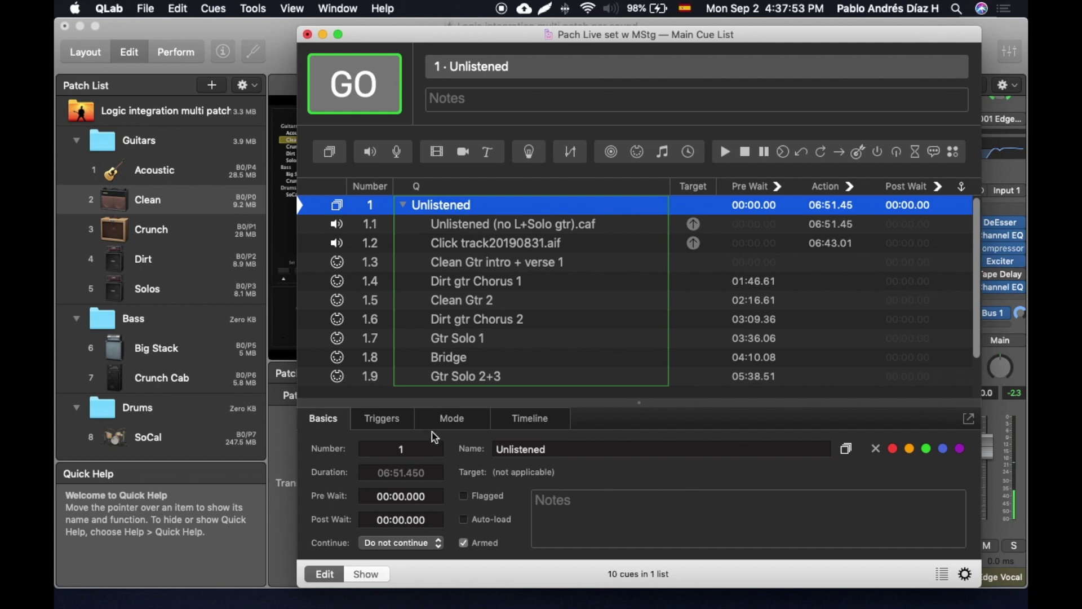
{"action": "left_click", "coordinate": [393, 422]}
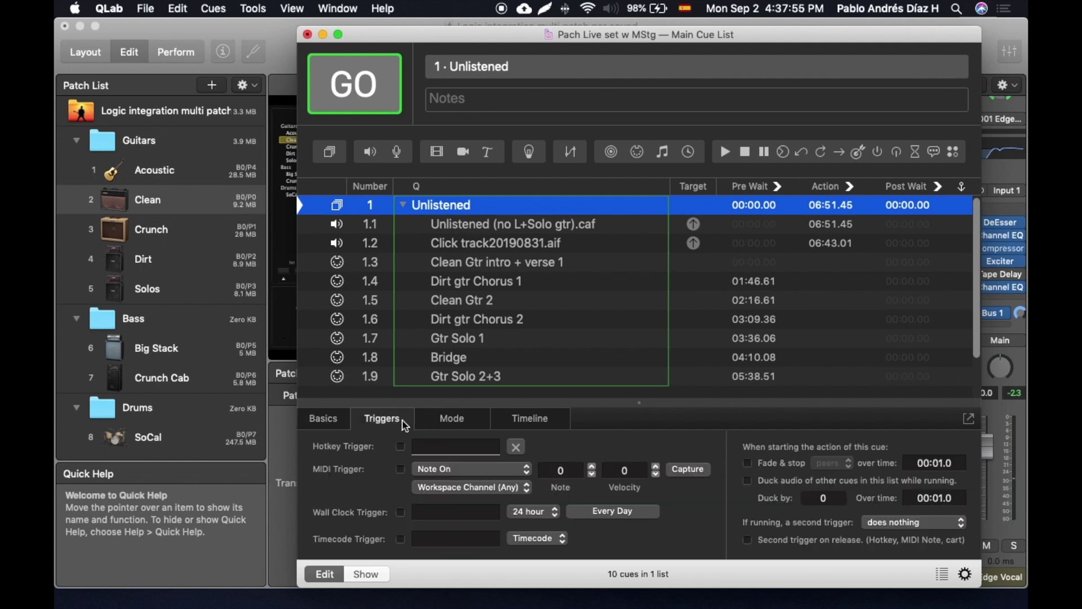
{"action": "left_click", "coordinate": [452, 424]}
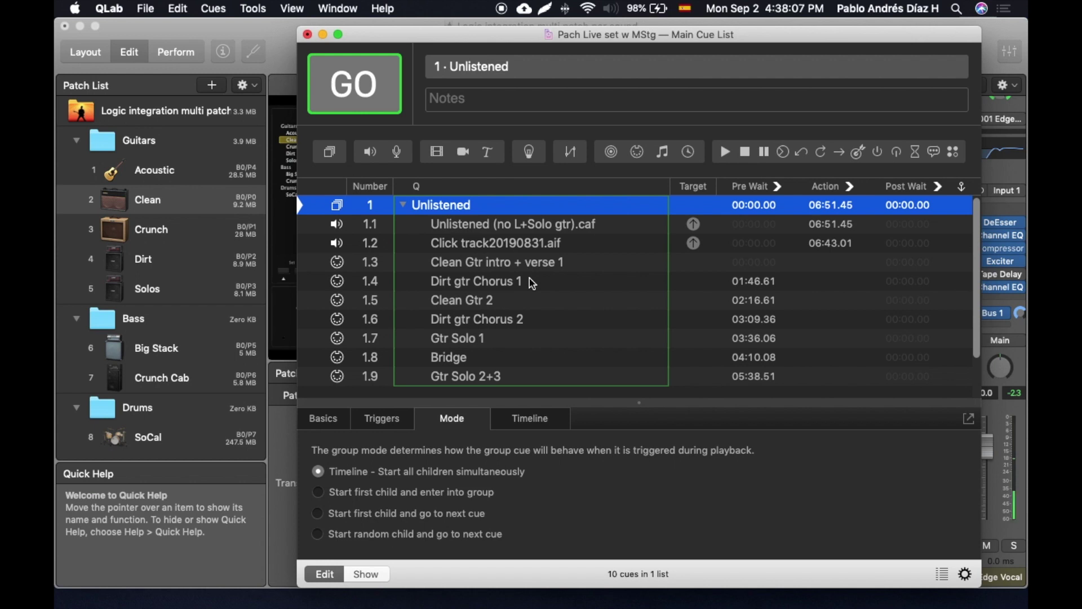
- Go through the MIDI cues from 1.3 to 1.9 one by one, then select cue 1.4, Dirt gtr Chorus 1, again
{"action": "left_click", "coordinate": [490, 268]}
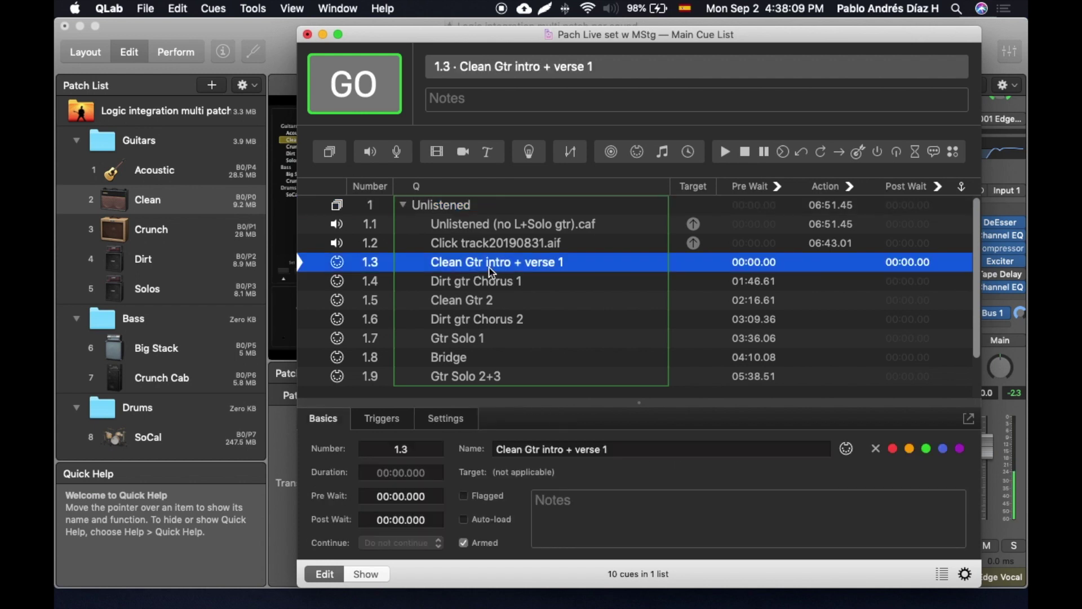
{"action": "left_click", "coordinate": [477, 284]}
{"action": "left_click", "coordinate": [465, 308]}
{"action": "left_click", "coordinate": [461, 322]}
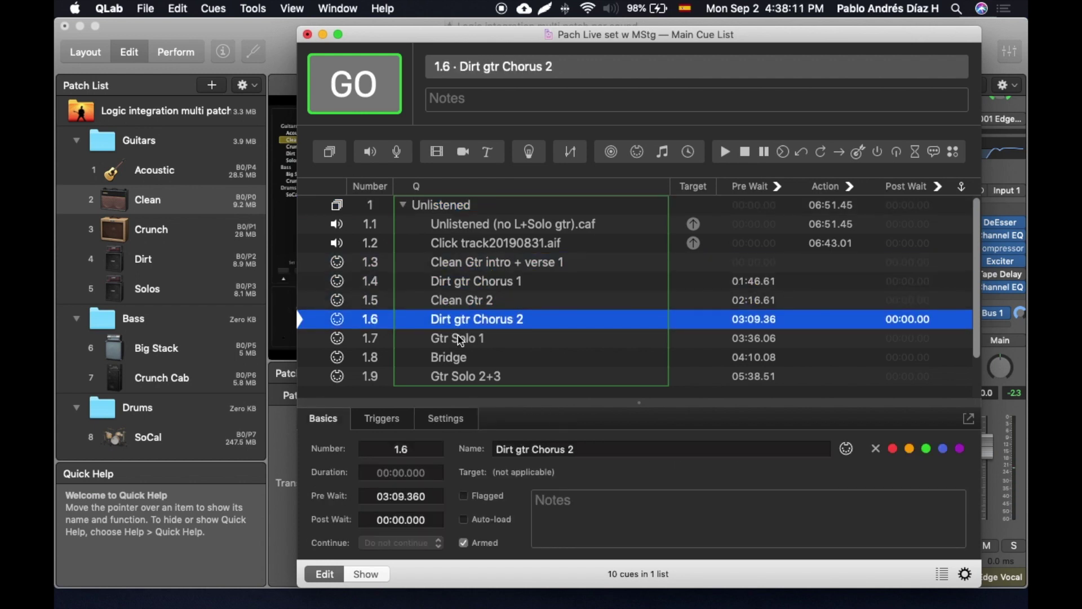
{"action": "left_click", "coordinate": [461, 339]}
{"action": "left_click", "coordinate": [455, 361]}
{"action": "left_click", "coordinate": [459, 379]}
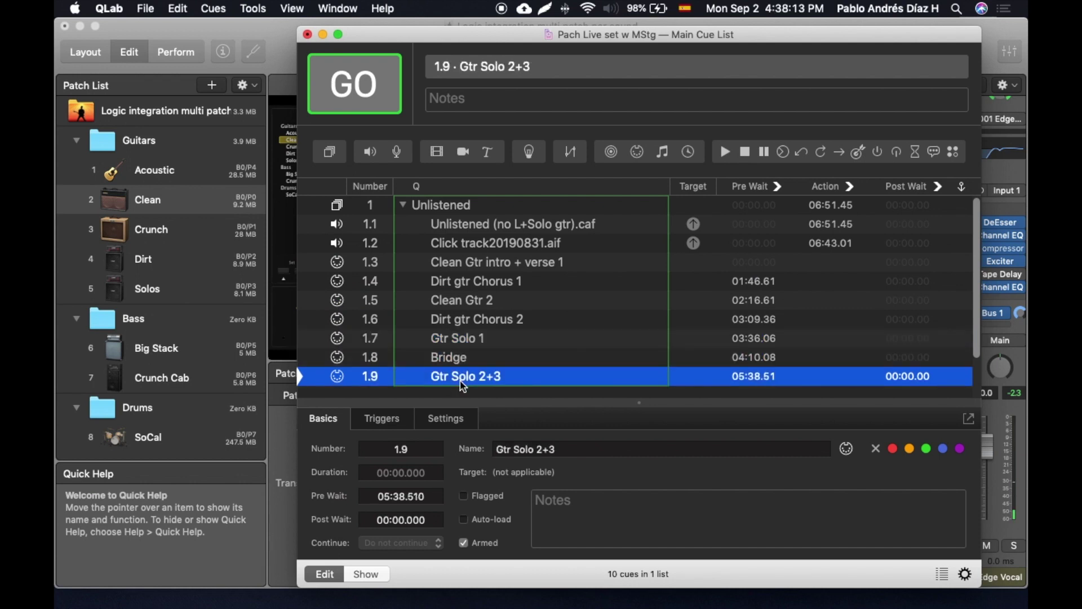
{"action": "left_click", "coordinate": [473, 282]}
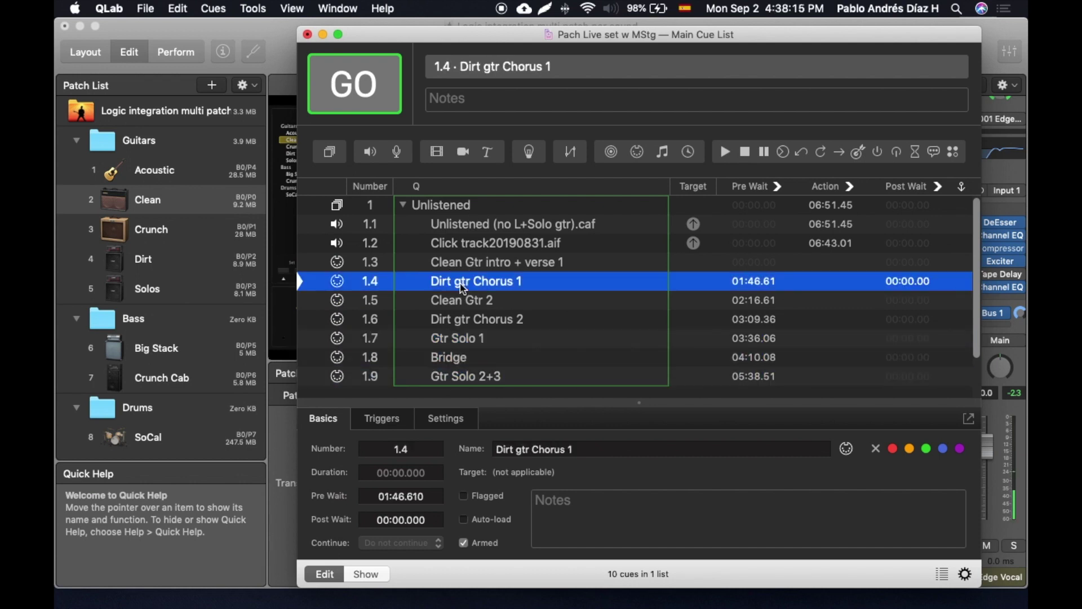
- Review audio cues 1.1 and 1.2 individually and selected together, ending on the click track cue 1.2
{"action": "left_click", "coordinate": [464, 225]}
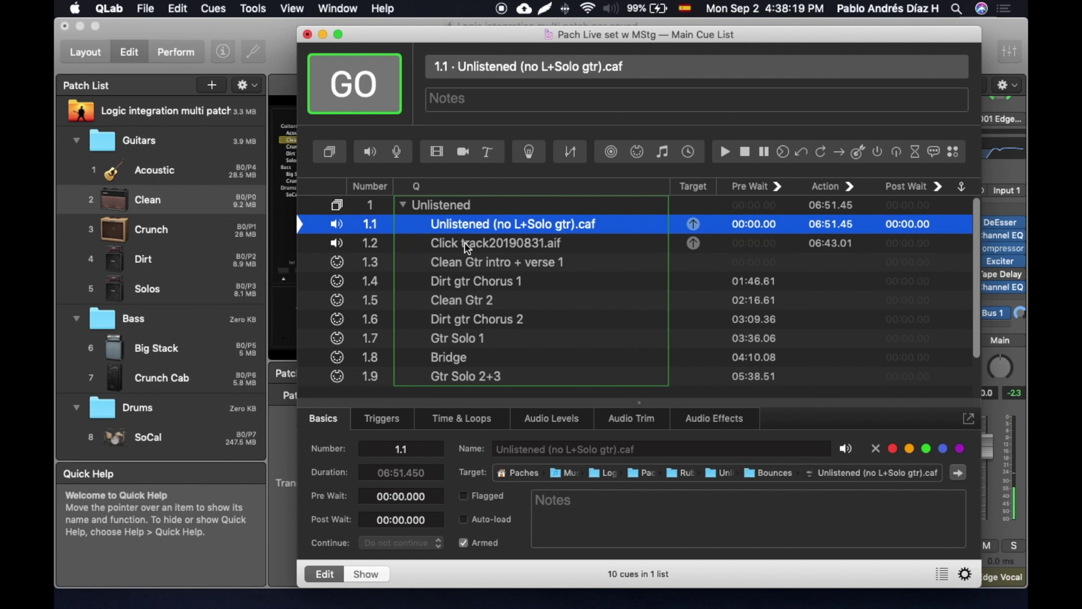
{"action": "left_click", "coordinate": [467, 244]}
{"action": "left_click", "coordinate": [468, 231]}
{"action": "left_click", "coordinate": [465, 244], "text": "shift"}
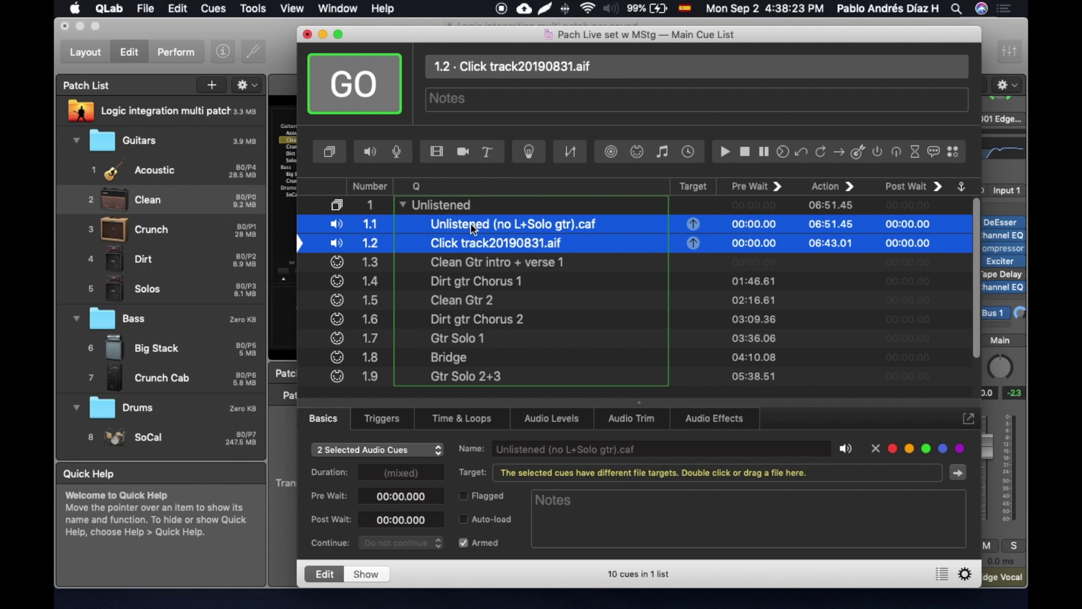
{"action": "left_click", "coordinate": [471, 228]}
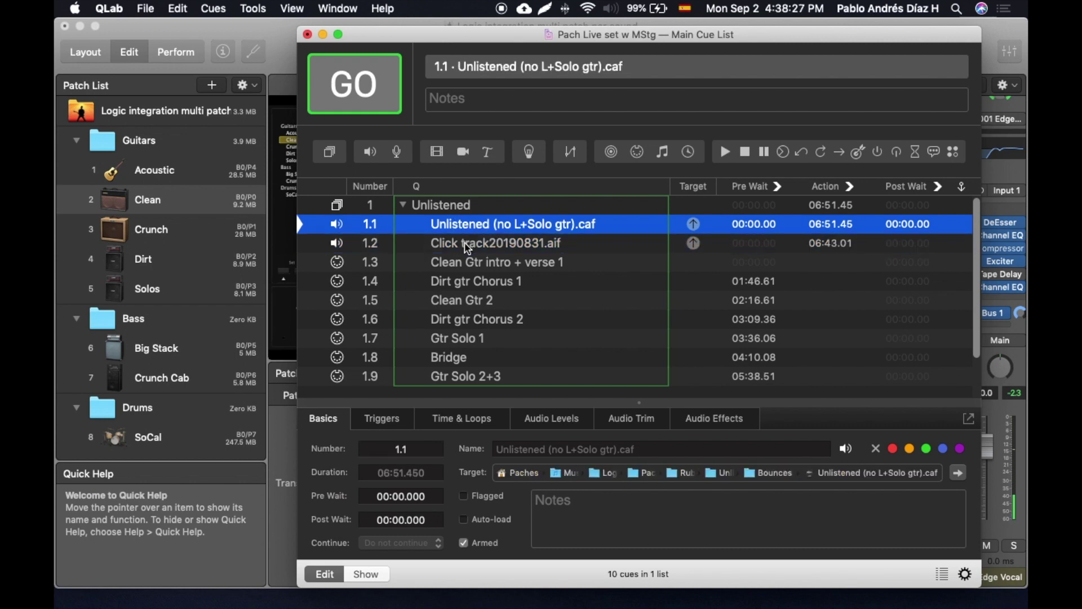
{"action": "left_click", "coordinate": [468, 246]}
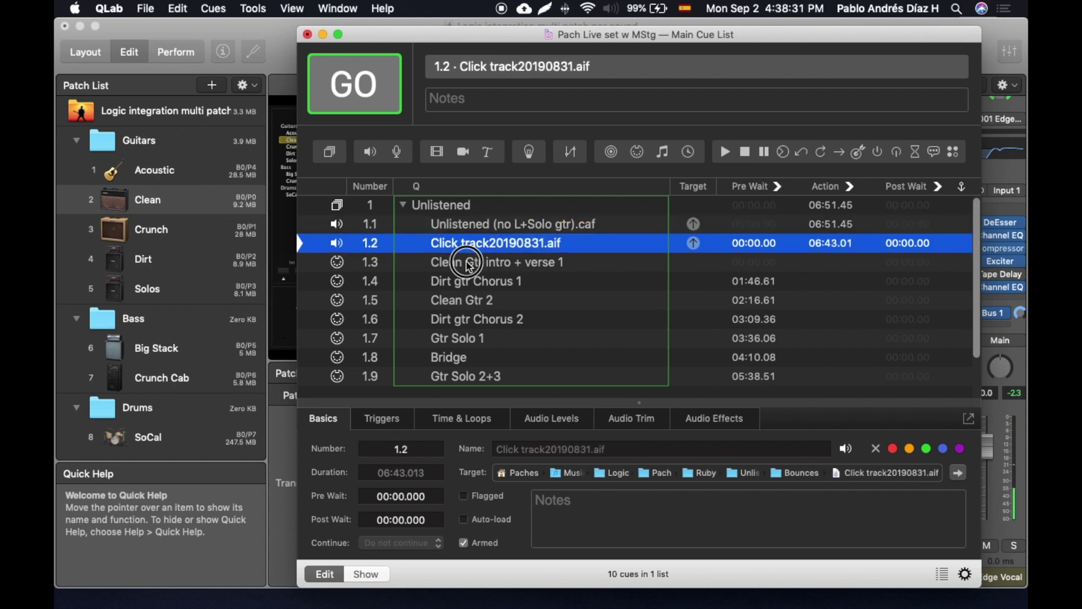
- Inspect MIDI cue 1.3's name, trigger options and MIDI settings, including the available destinations for IAC Driver Bus 1
{"action": "left_click", "coordinate": [471, 266]}
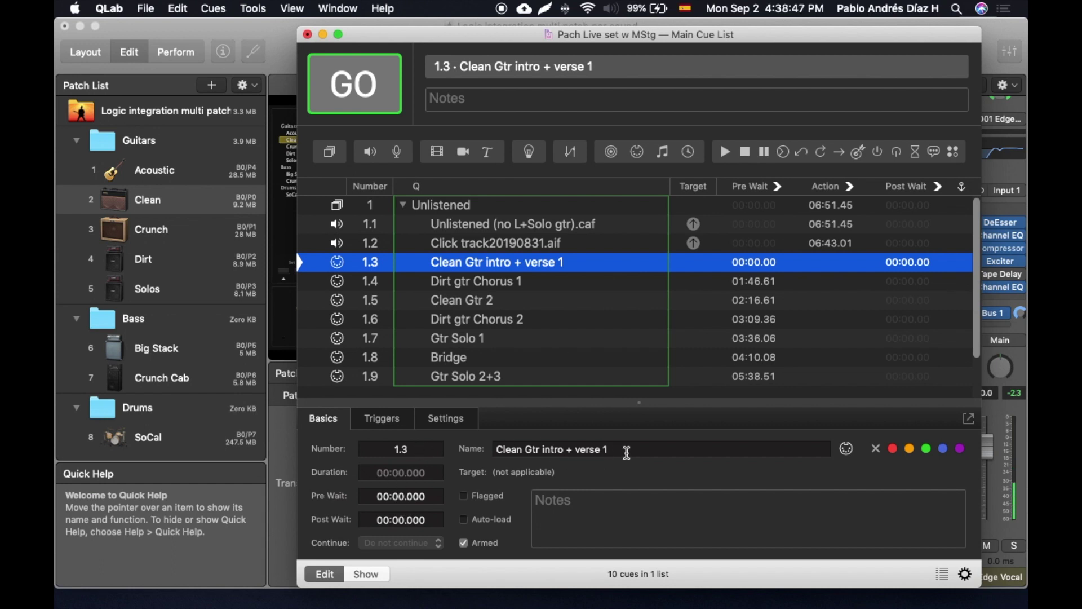
{"action": "left_click_drag", "start_coordinate": [624, 450], "coordinate": [461, 443]}
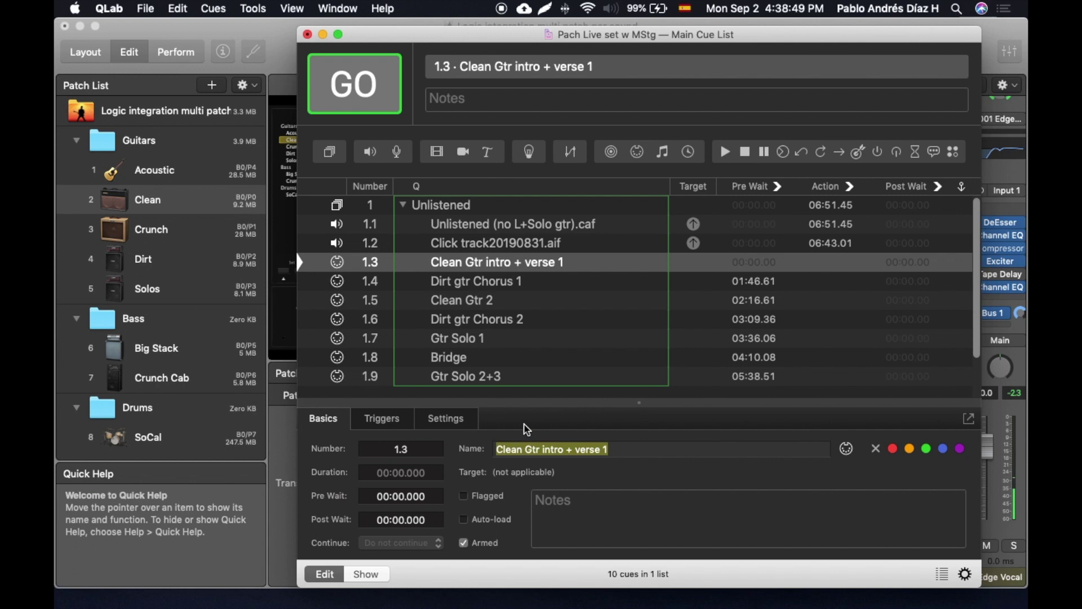
{"action": "left_click", "coordinate": [378, 428]}
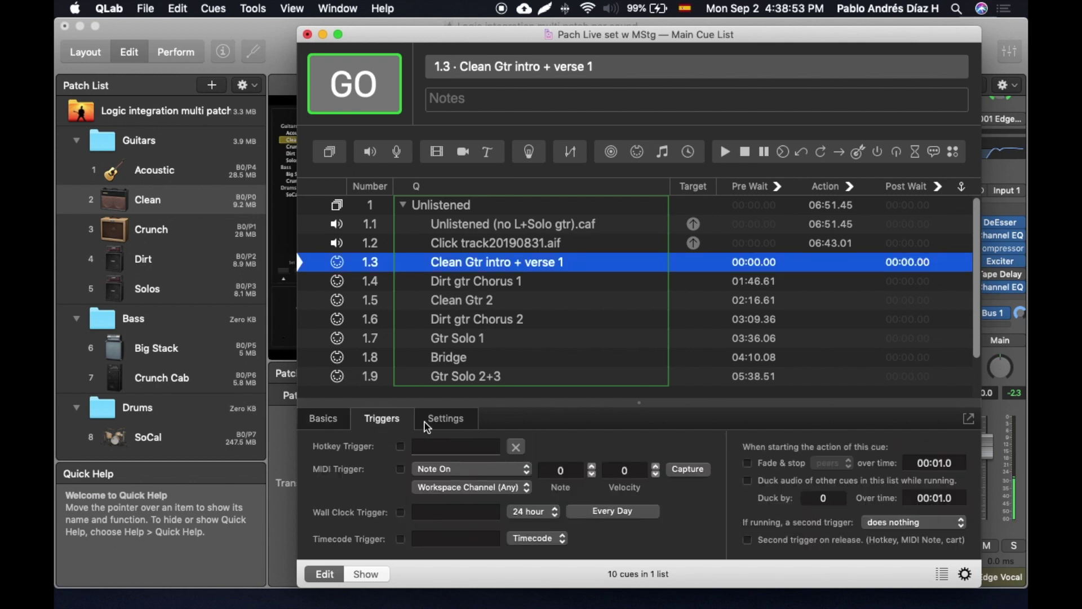
{"action": "left_click", "coordinate": [449, 425]}
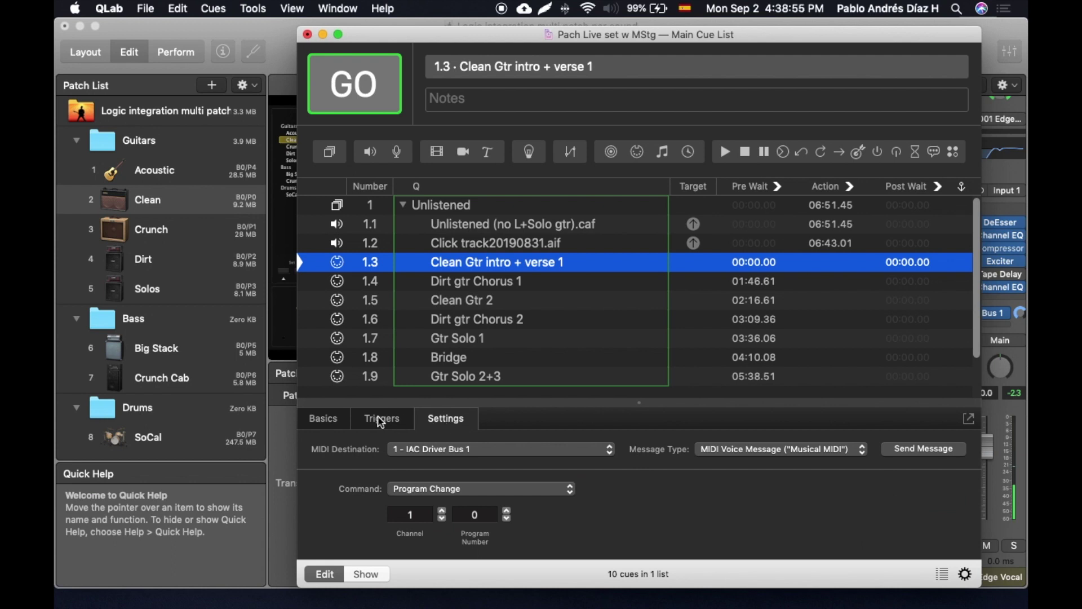
{"action": "left_click", "coordinate": [449, 451]}
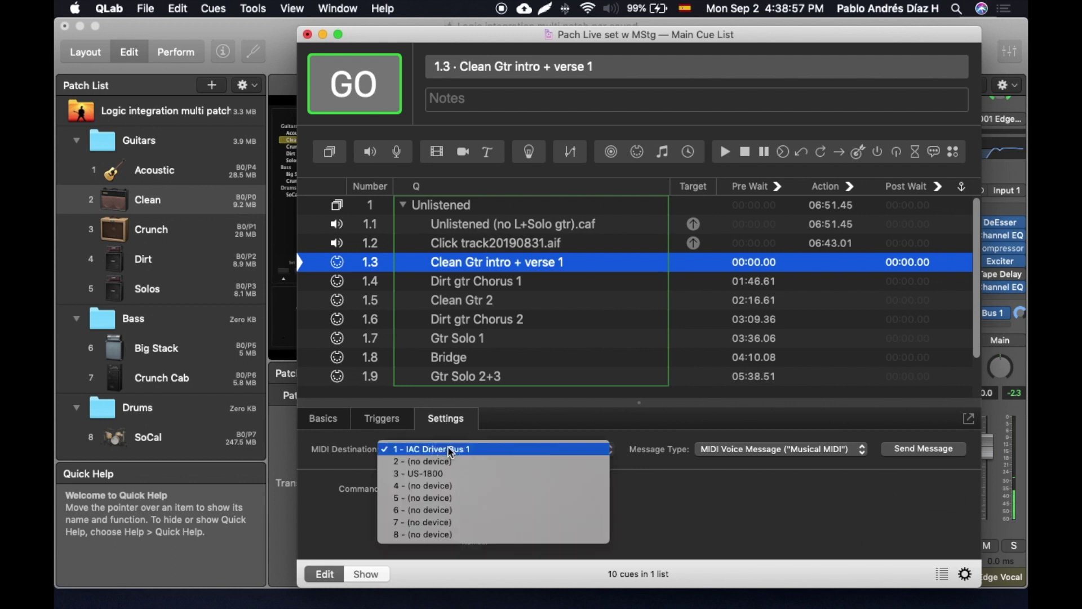
{"action": "left_click", "coordinate": [450, 455]}
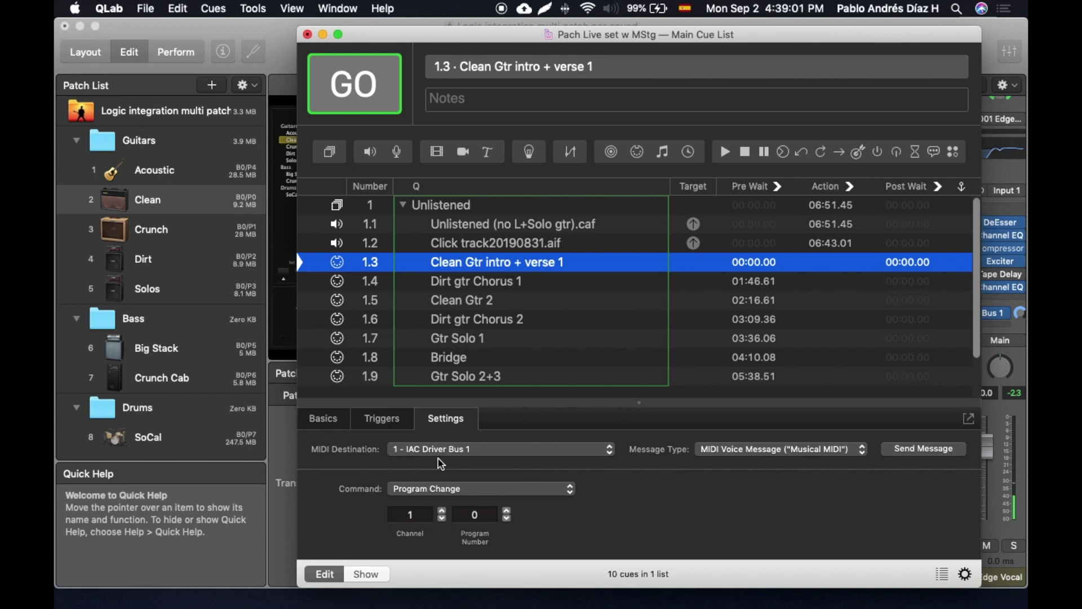
{"action": "left_click", "coordinate": [427, 451]}
{"action": "left_click", "coordinate": [450, 449]}
- Switch to Audio MIDI Setup and open the IAC Driver's properties from the MIDI Studio
{"action": "key", "text": "super+space"}
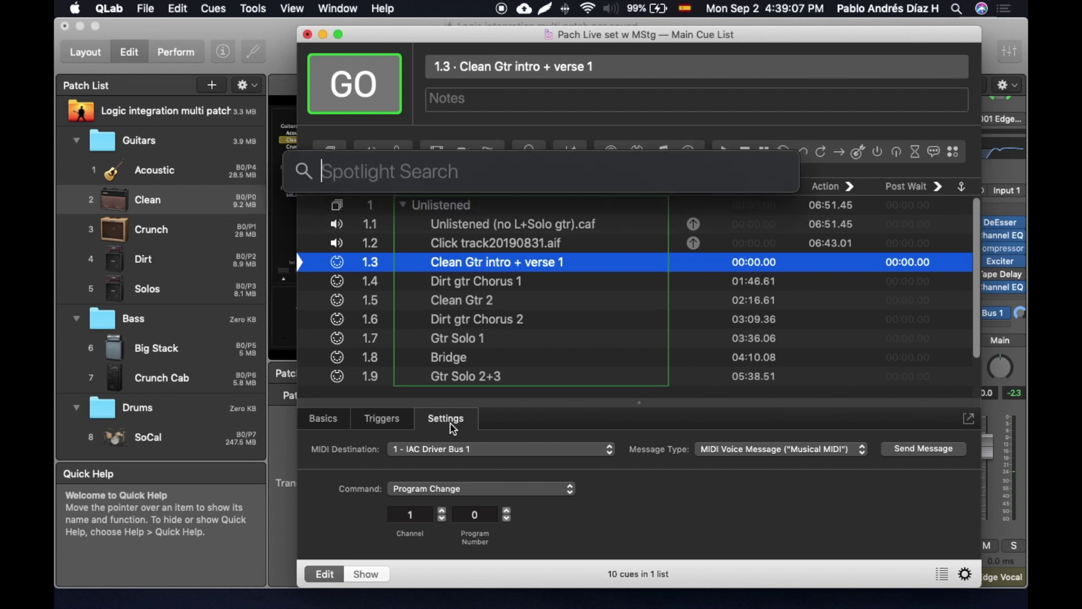
{"action": "type", "text": "midi"}
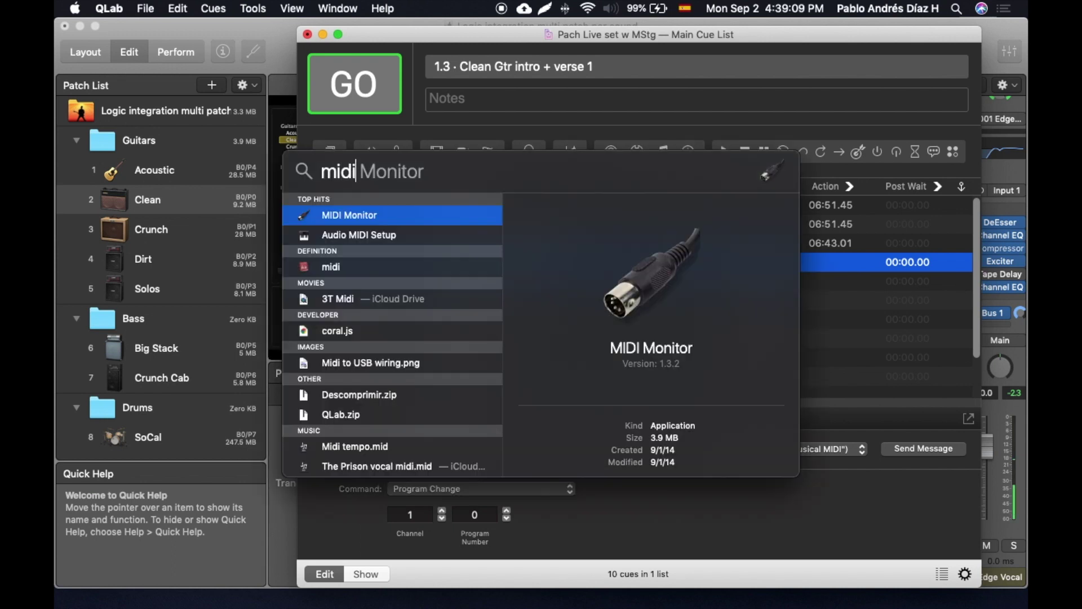
{"action": "key", "text": "Down"}
{"action": "key", "text": "Return"}
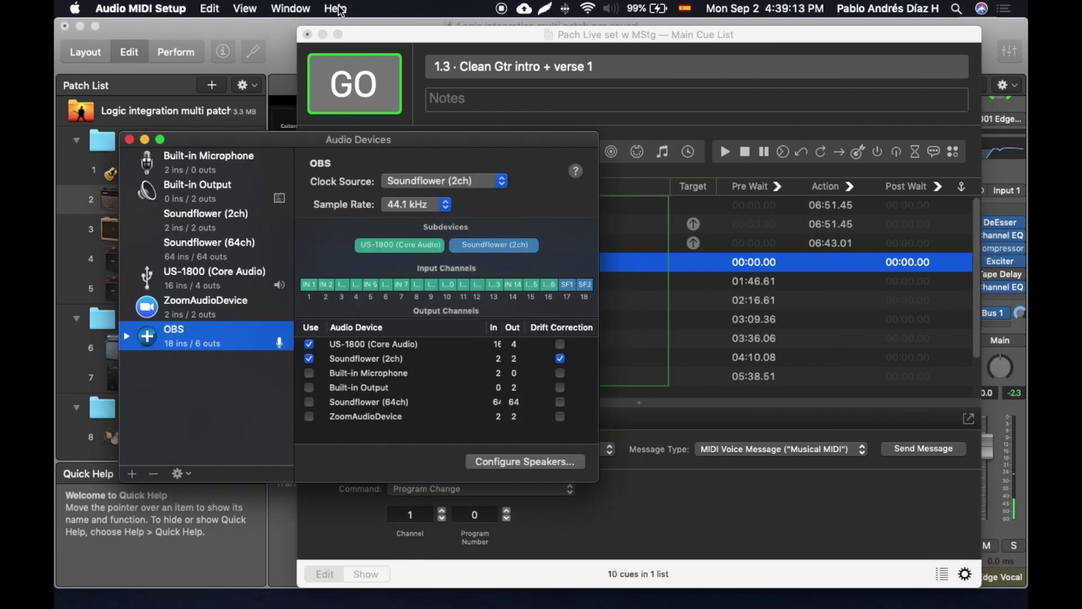
{"action": "left_click", "coordinate": [291, 8]}
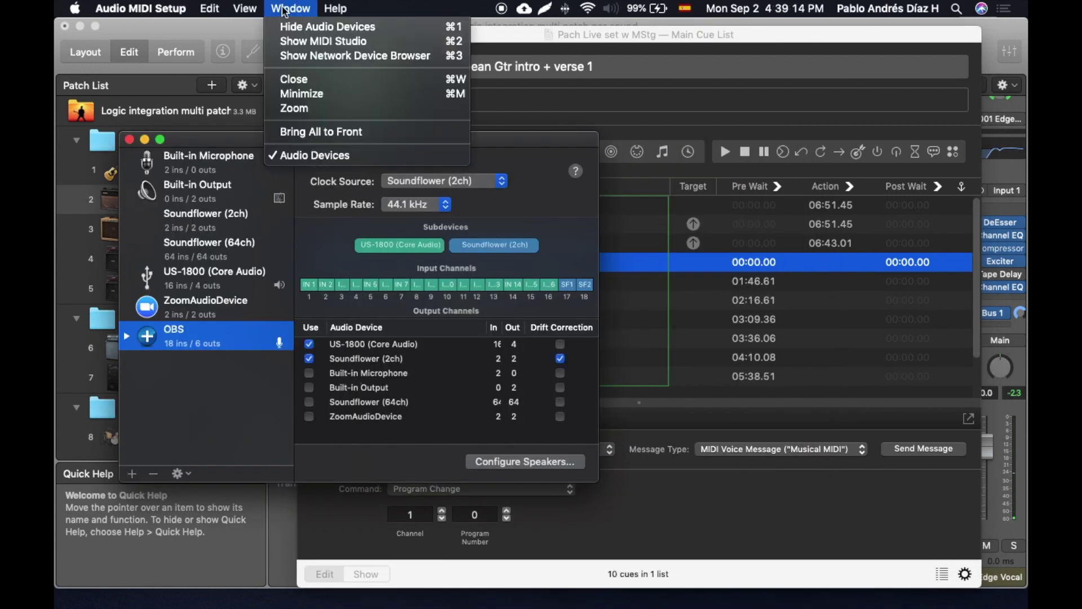
{"action": "left_click", "coordinate": [297, 42]}
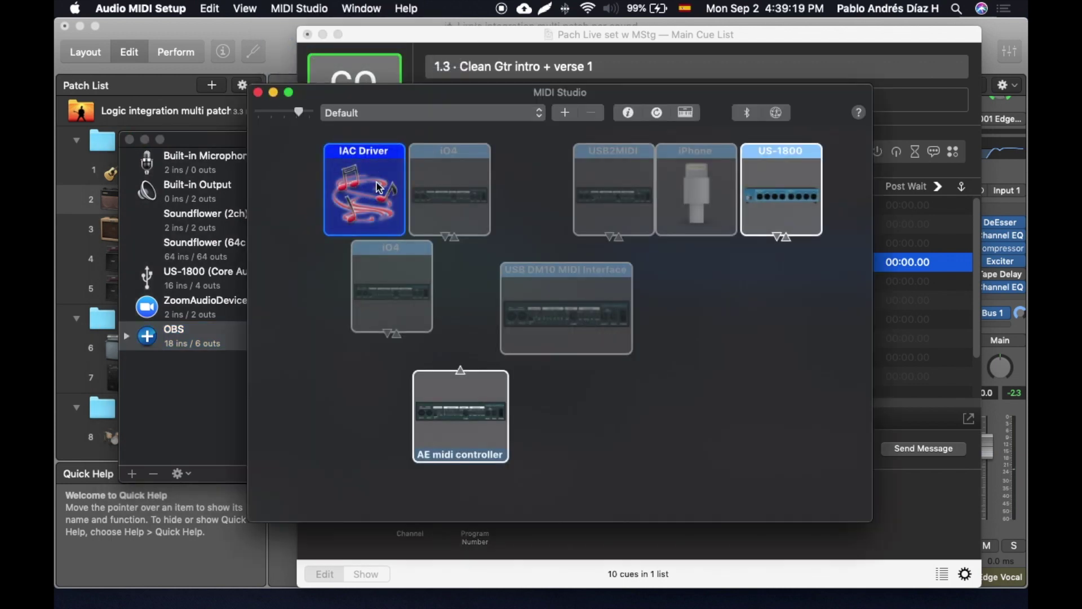
{"action": "double_click", "coordinate": [376, 182]}
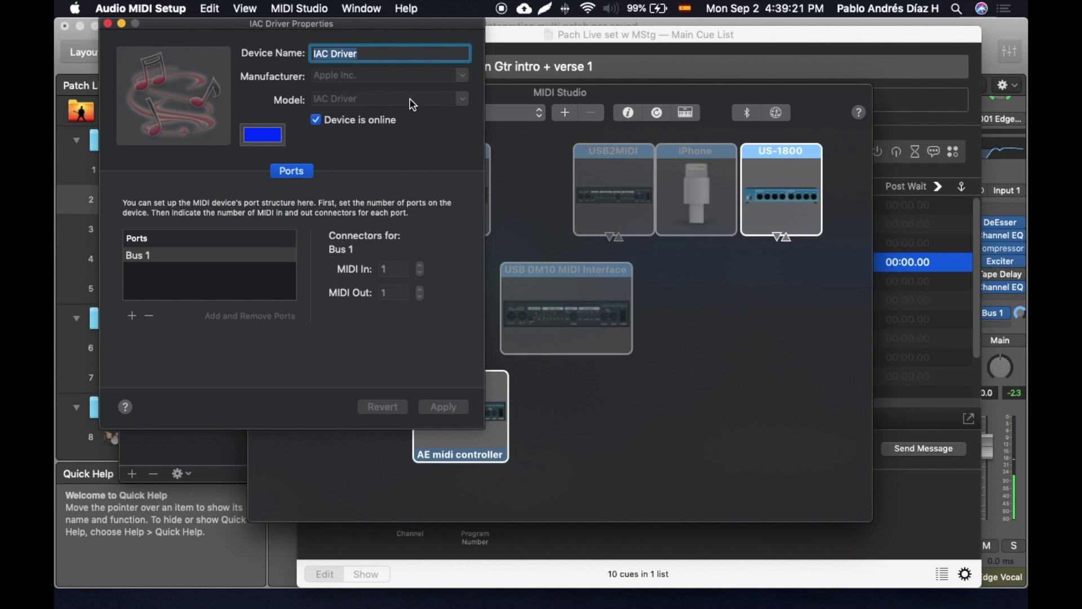
- Toggle the IAC Driver's online state off and back on, check its Bus 1 port, and quit Audio MIDI Setup
{"action": "left_click", "coordinate": [316, 120]}
{"action": "left_click", "coordinate": [317, 120]}
{"action": "double_click", "coordinate": [142, 257]}
{"action": "left_click", "coordinate": [168, 287]}
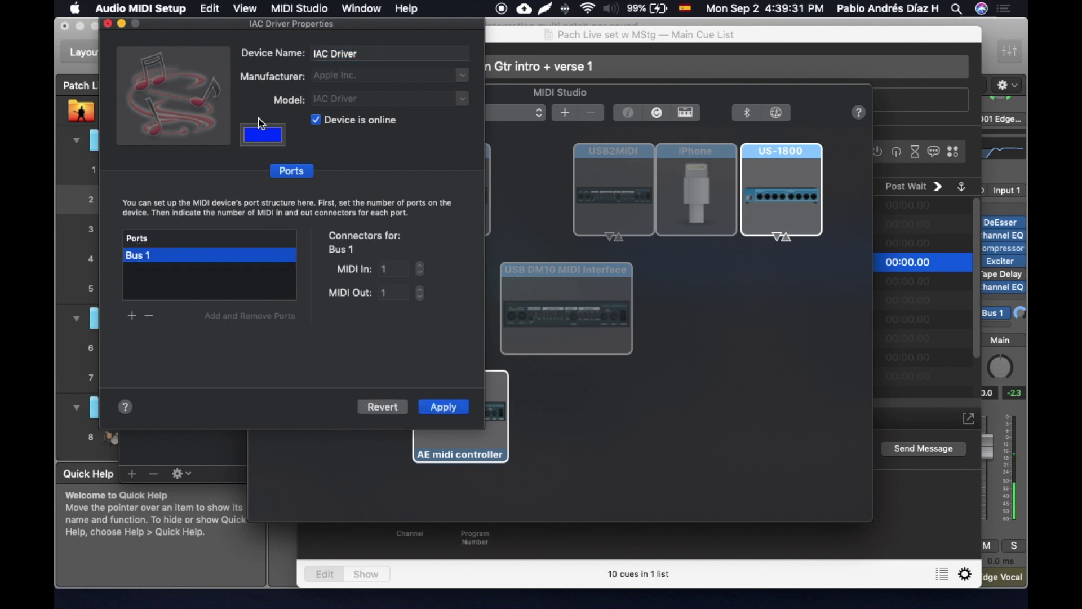
{"action": "key", "text": "super+w"}
{"action": "left_click", "coordinate": [402, 105]}
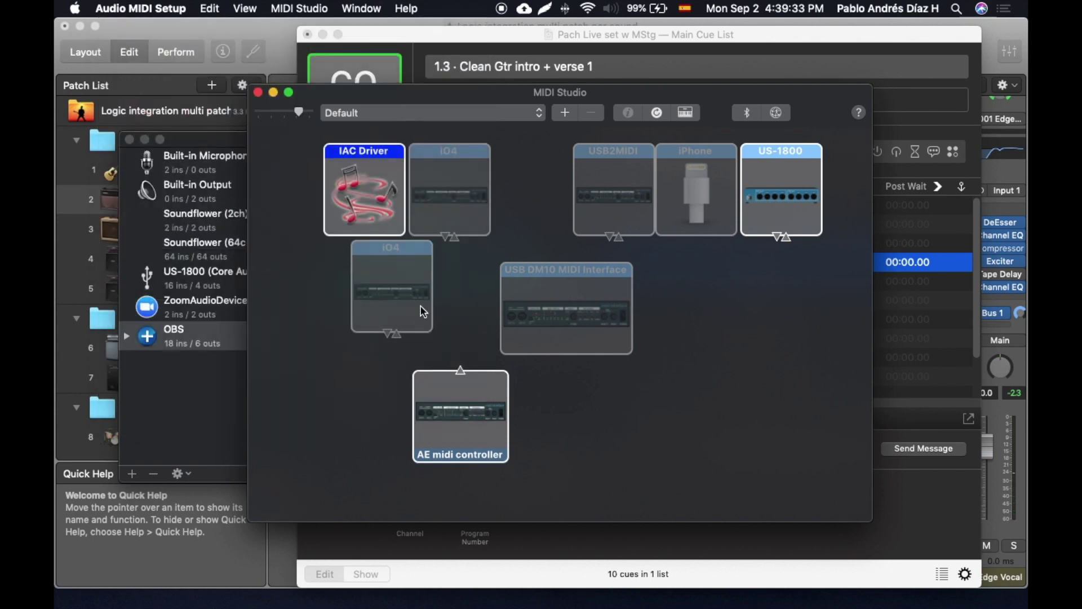
{"action": "key", "text": "super+q"}
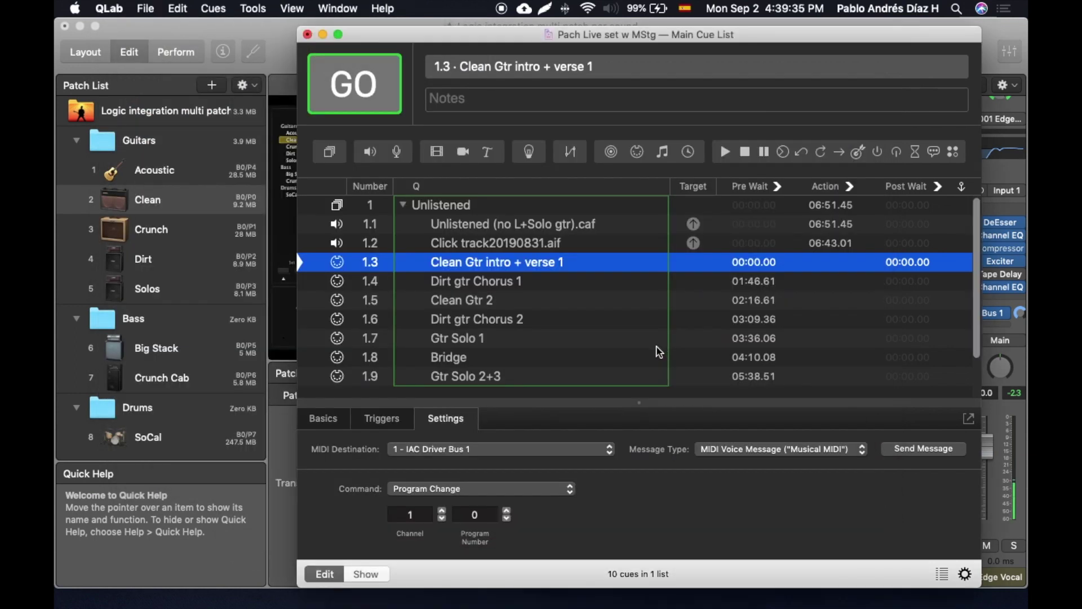
- Choose IAC Driver Bus 1 as cue 1.3's MIDI destination and enter 0 as its program number
{"action": "left_click", "coordinate": [445, 453]}
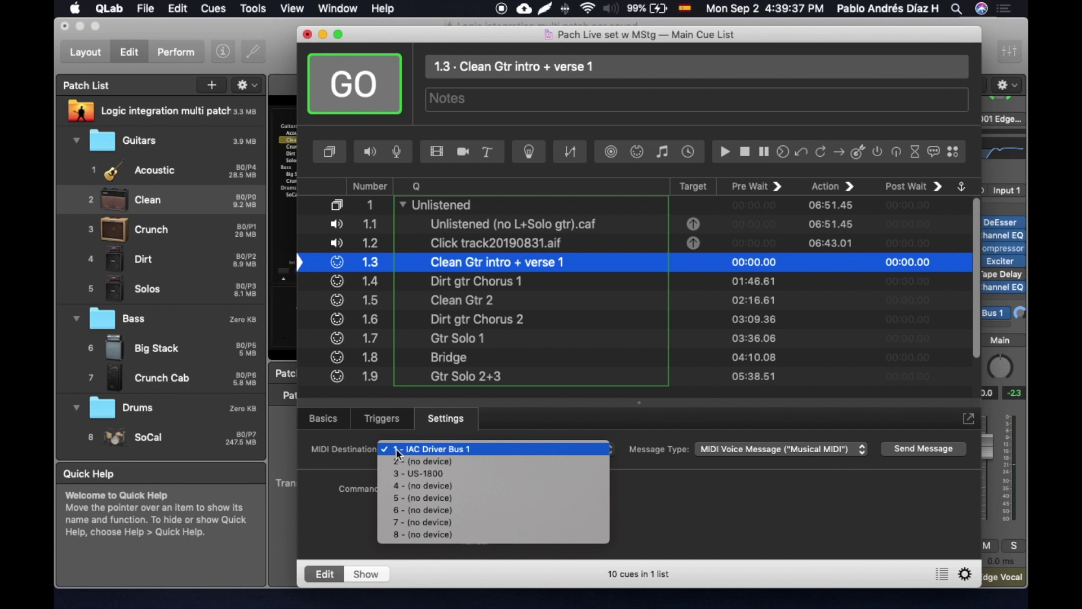
{"action": "left_click", "coordinate": [463, 451]}
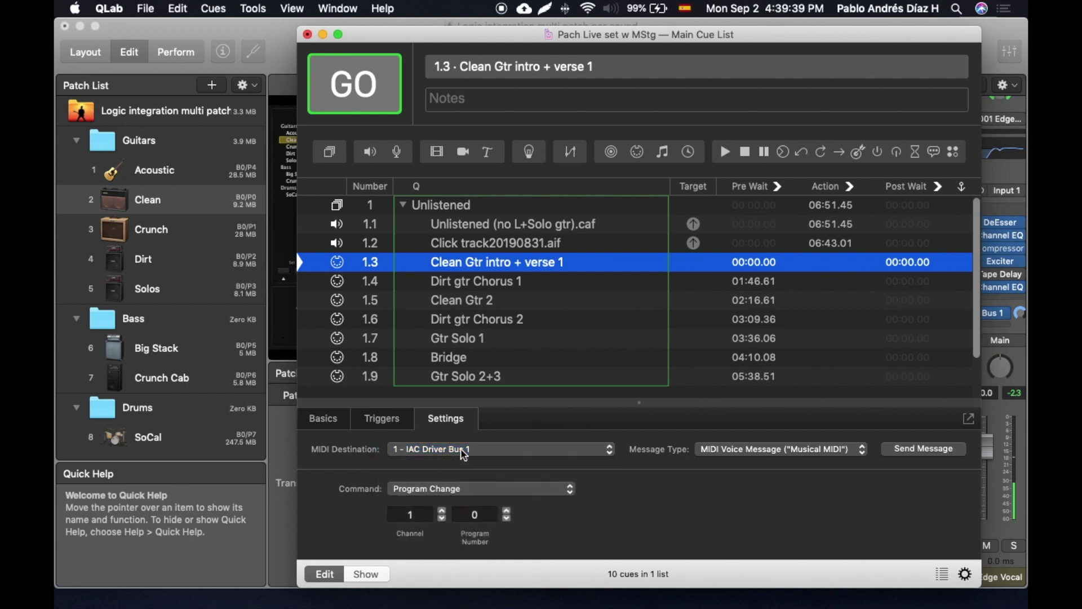
{"action": "left_click", "coordinate": [513, 420]}
{"action": "left_click", "coordinate": [483, 510]}
{"action": "key", "text": "BackSpace"}
{"action": "left_click", "coordinate": [474, 514]}
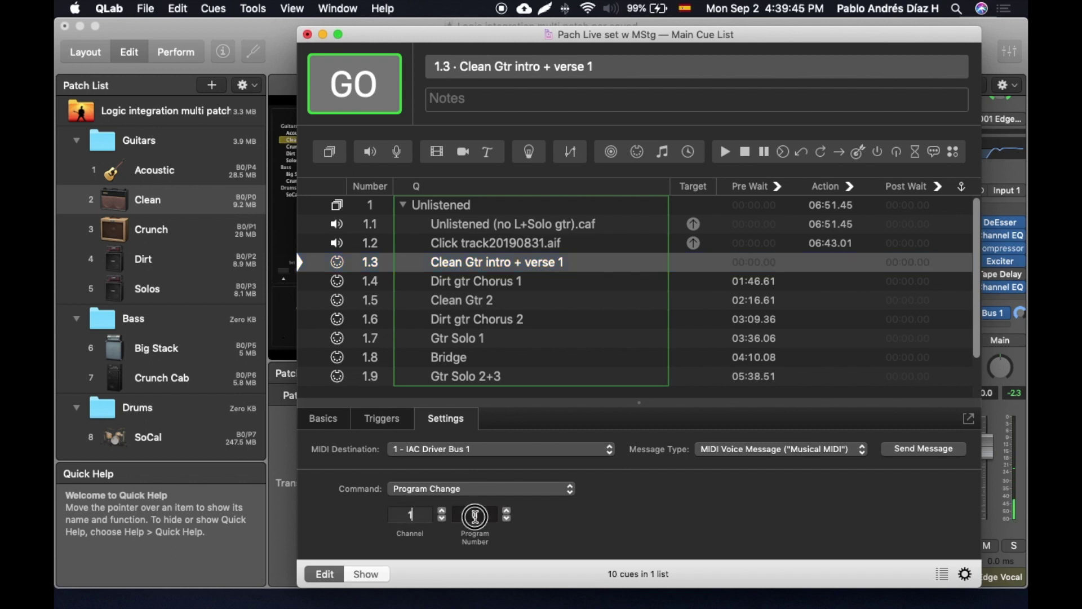
{"action": "type", "text": "0"}
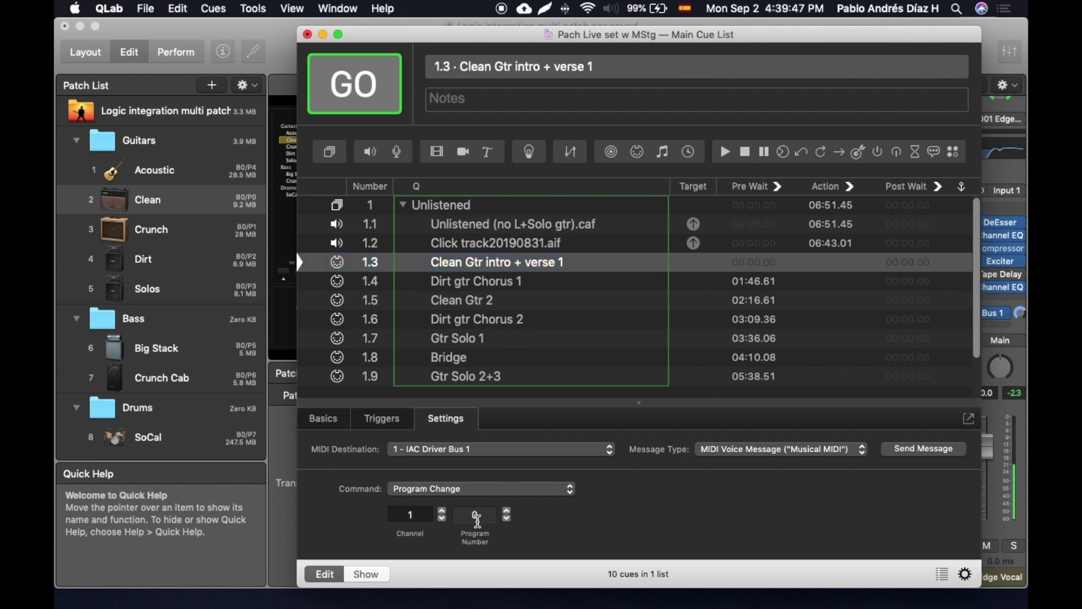
- Switch to MainStage, disable Bank Select for the Clean patch, and make Solos the active patch
{"action": "left_click", "coordinate": [165, 205]}
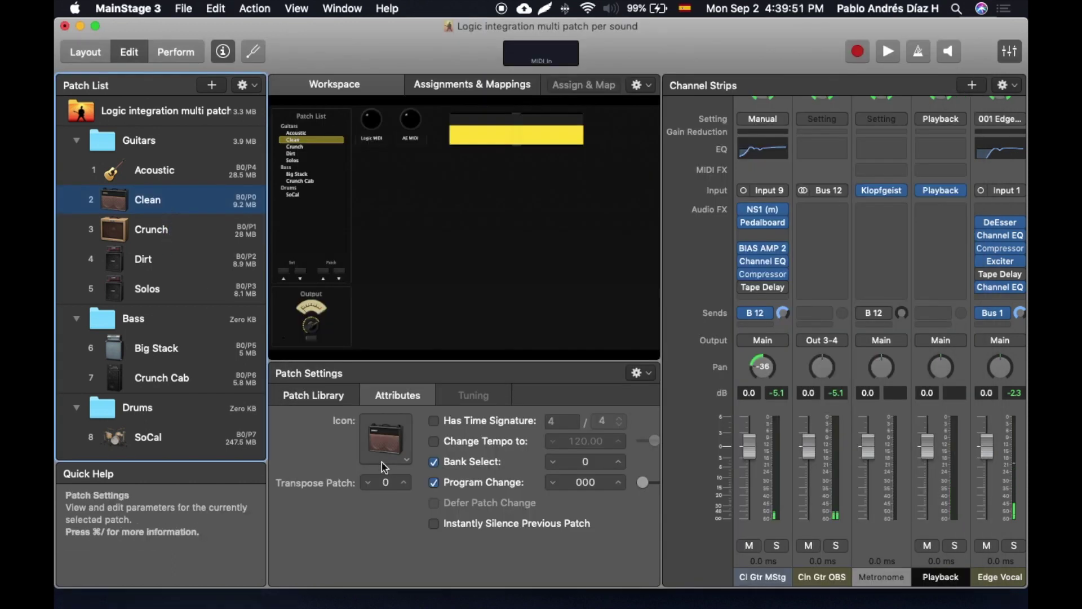
{"action": "left_click", "coordinate": [434, 462]}
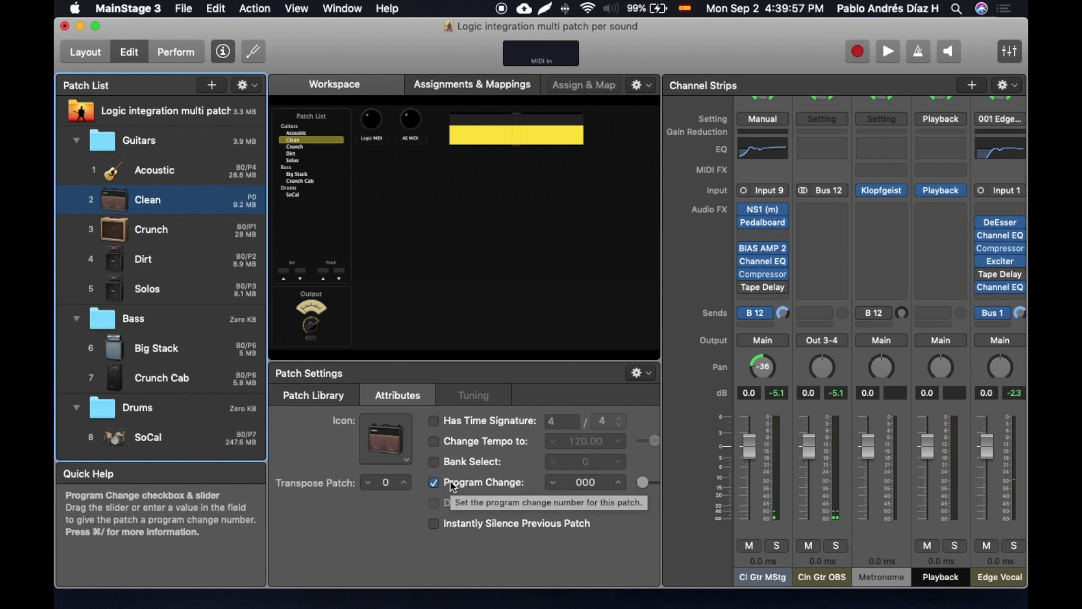
{"action": "left_click", "coordinate": [151, 287]}
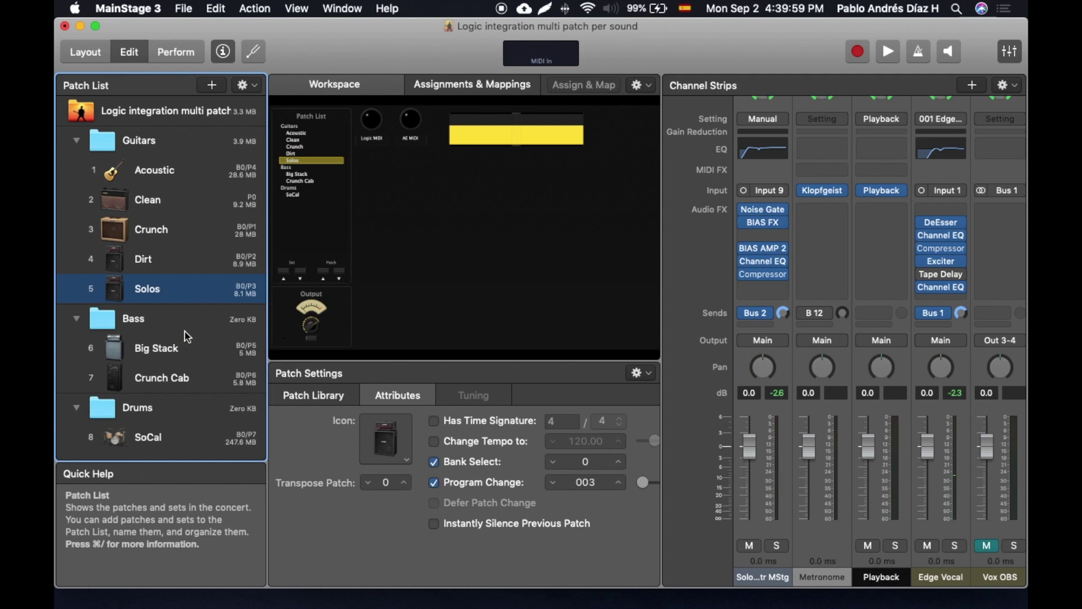
- Switch to QLab and run the Unlistened group cue to test the patch change, stopping all cues after about a second
{"action": "key", "text": "super+Tab"}
{"action": "left_click", "coordinate": [430, 213]}
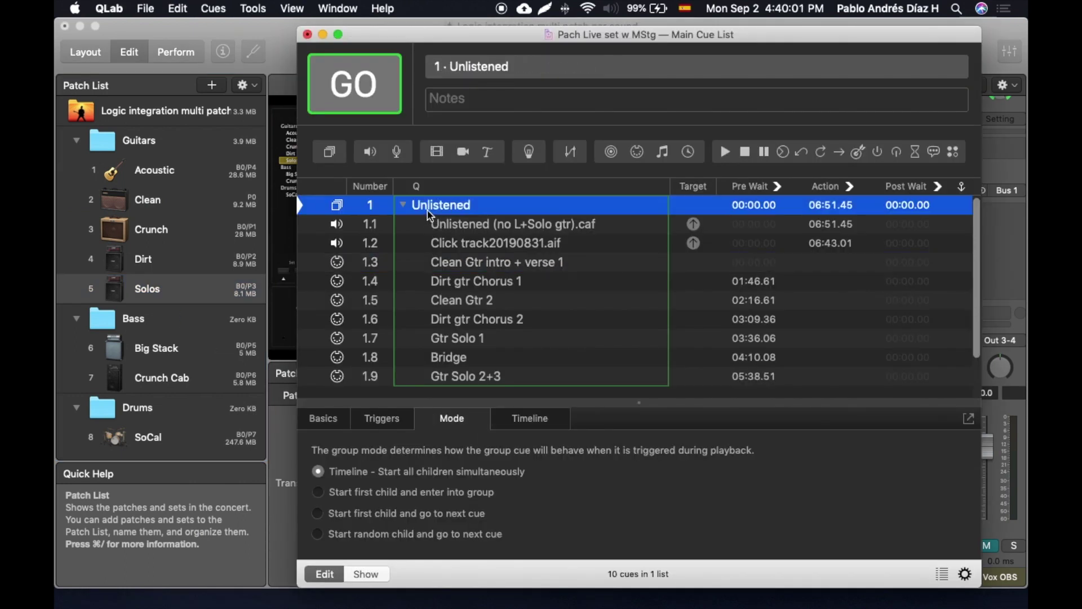
{"action": "left_click", "coordinate": [371, 90]}
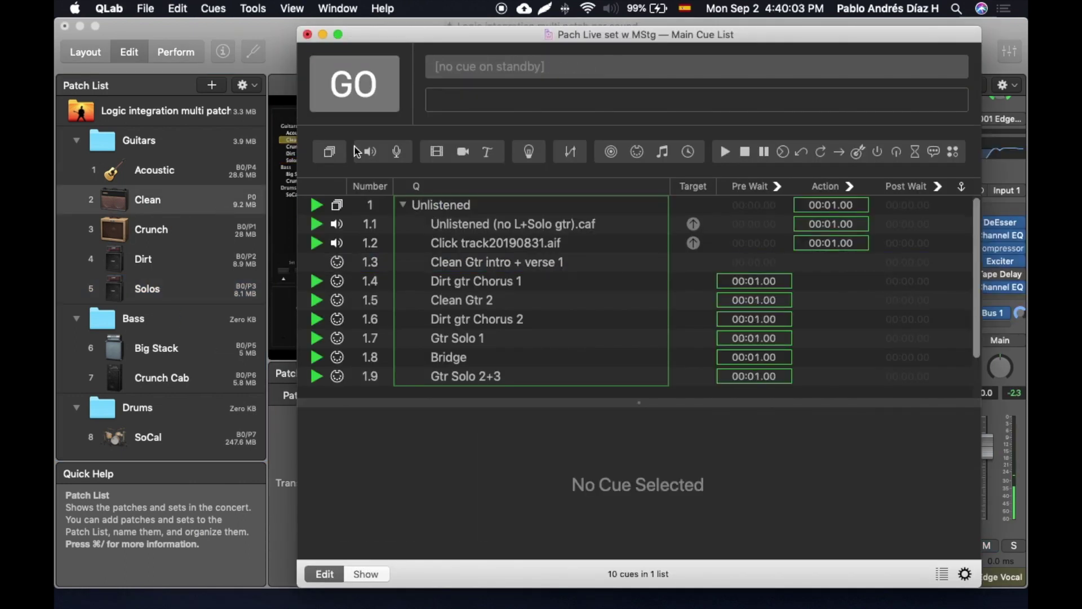
{"action": "key", "text": "Escape"}
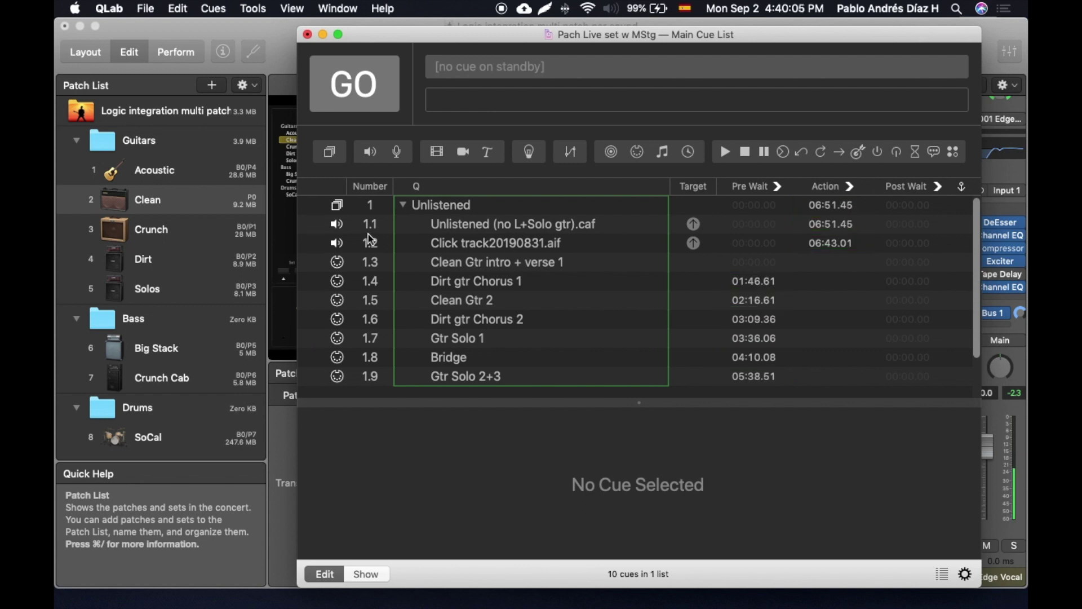
- Compare the Clean patch's program change number in MainStage with the program number of MIDI cue 1.3 in QLab
{"action": "key", "text": "super+Tab"}
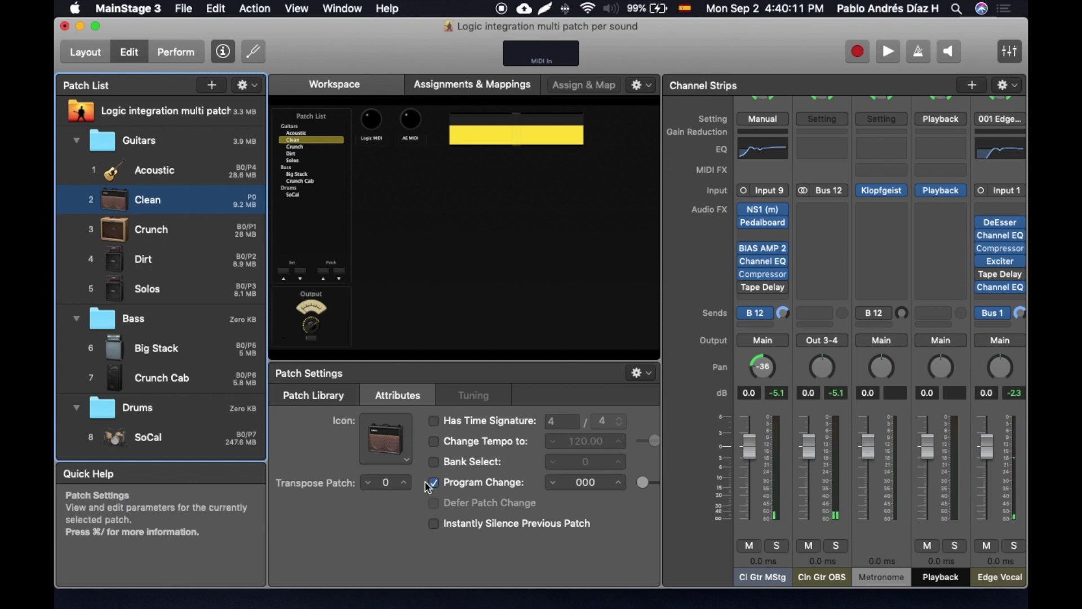
{"action": "left_click", "coordinate": [583, 483]}
{"action": "key", "text": "super+Tab"}
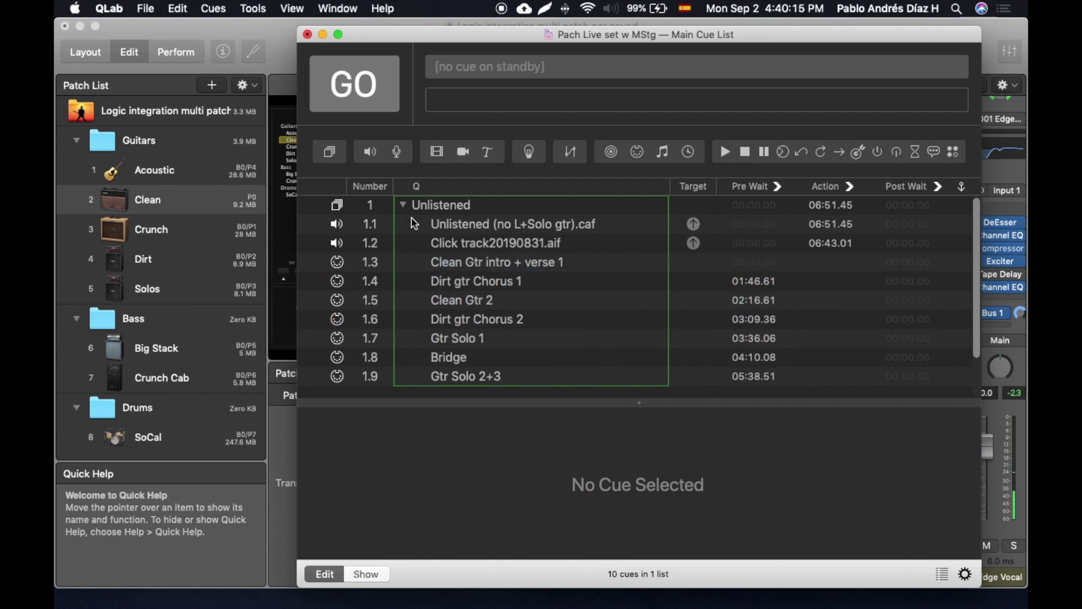
{"action": "left_click", "coordinate": [450, 262]}
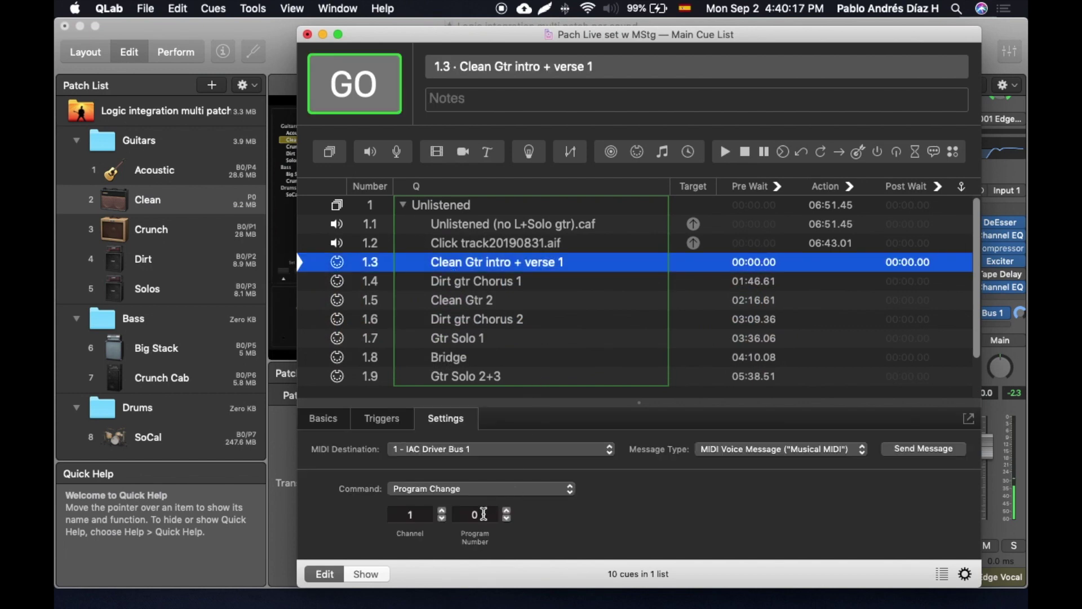
{"action": "double_click", "coordinate": [483, 514]}
{"action": "key", "text": "super+Tab"}
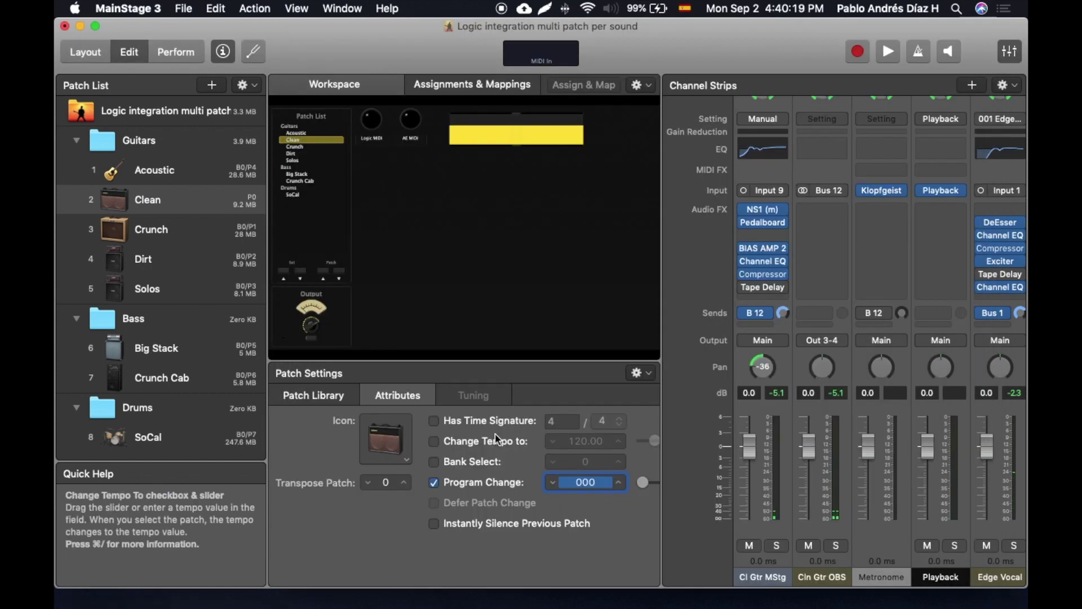
- Return to QLab, review audio cue 1.1's levels and loop settings, and preview its waveform from about 01:01 before pausing
{"action": "key", "text": "super+Tab"}
{"action": "left_click", "coordinate": [454, 225]}
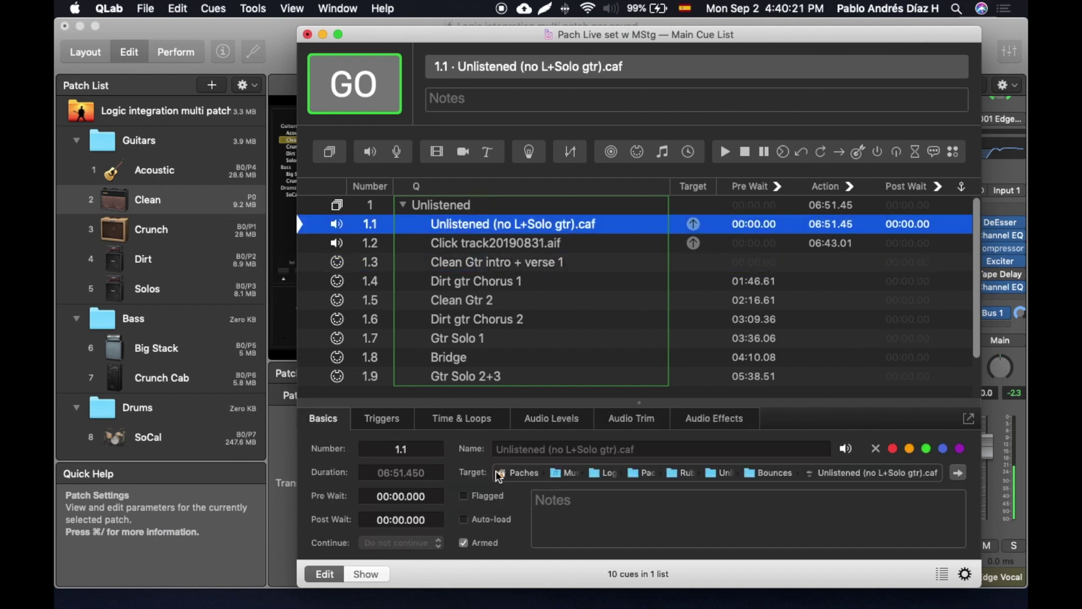
{"action": "left_click", "coordinate": [554, 428]}
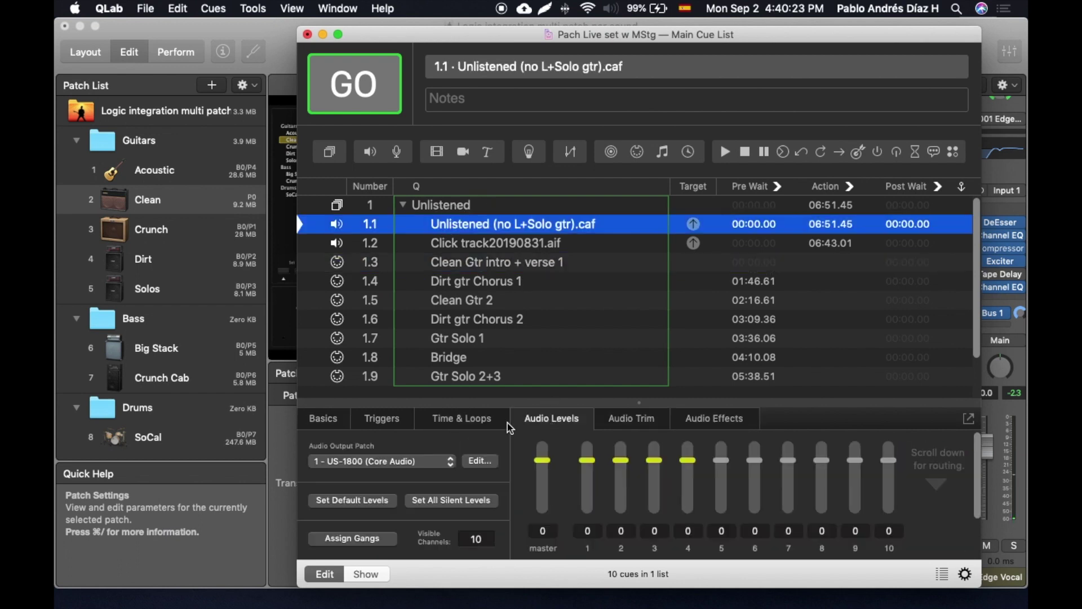
{"action": "left_click", "coordinate": [462, 419]}
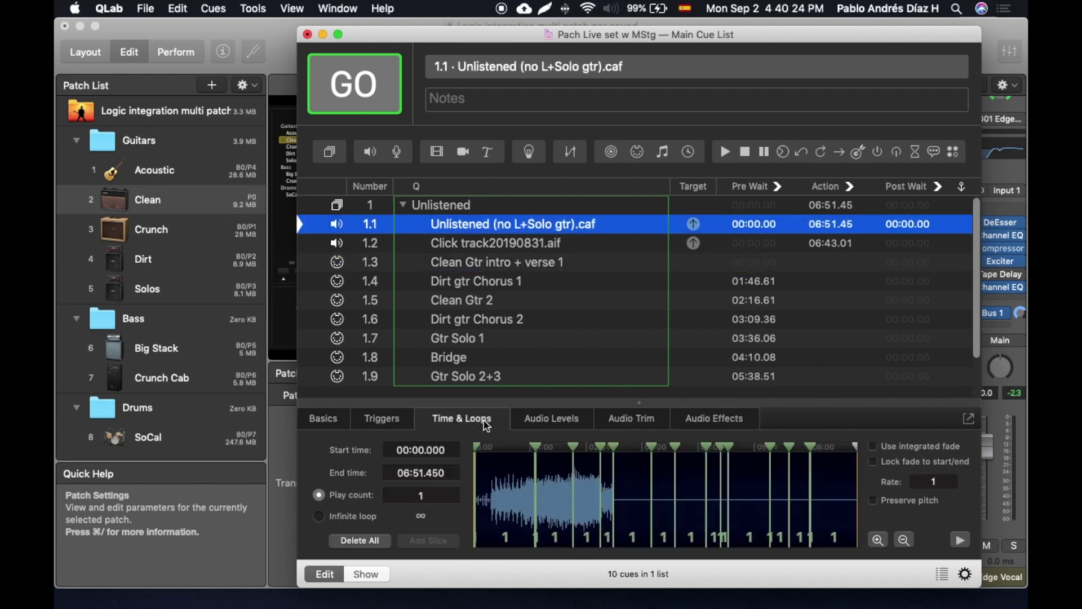
{"action": "left_click", "coordinate": [532, 488]}
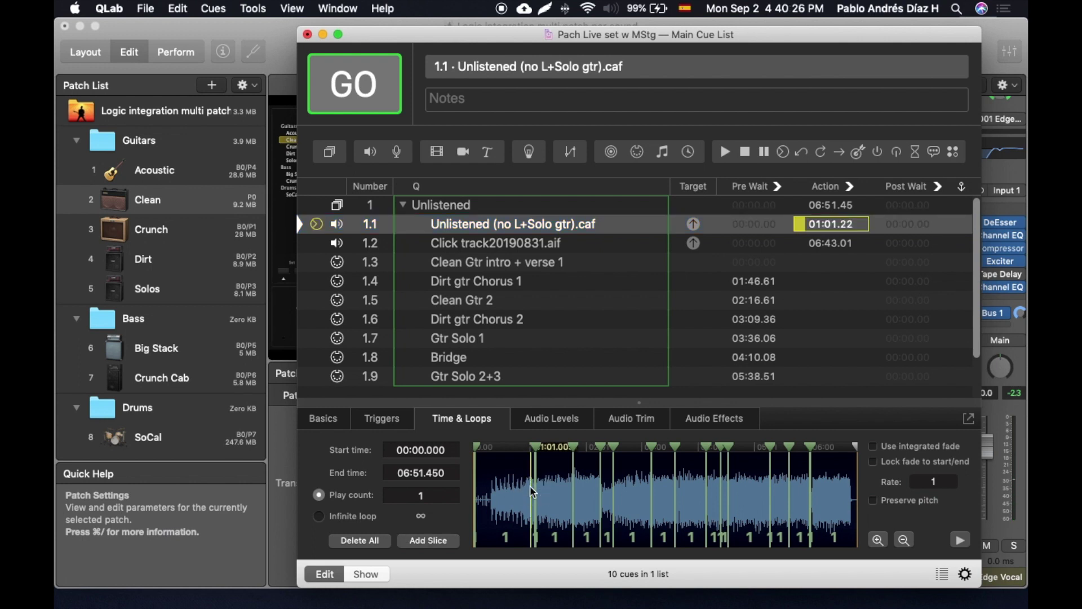
{"action": "left_click", "coordinate": [961, 540]}
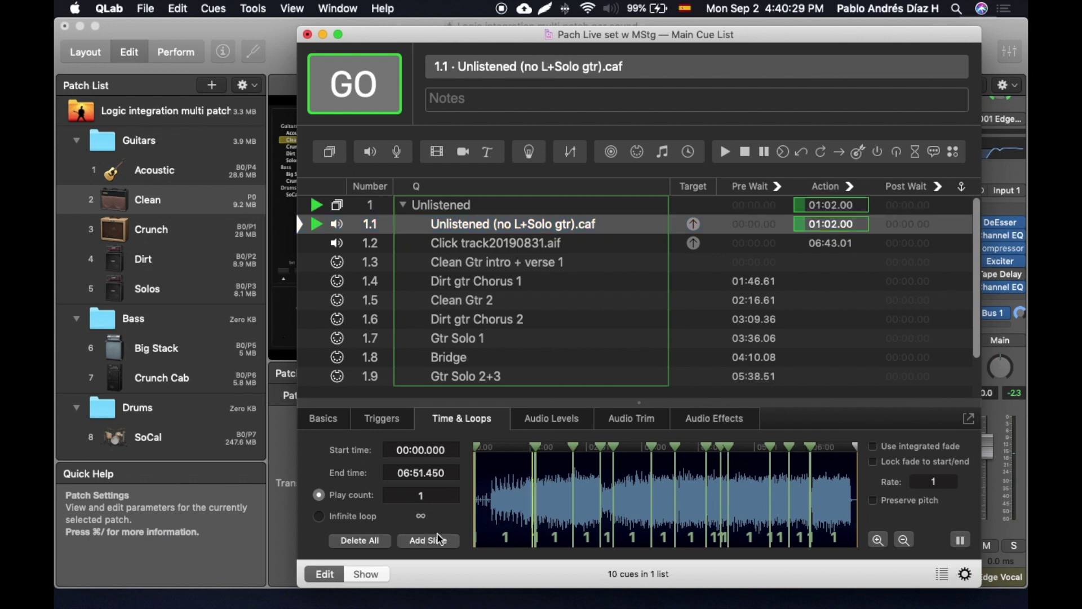
{"action": "left_click", "coordinate": [961, 541]}
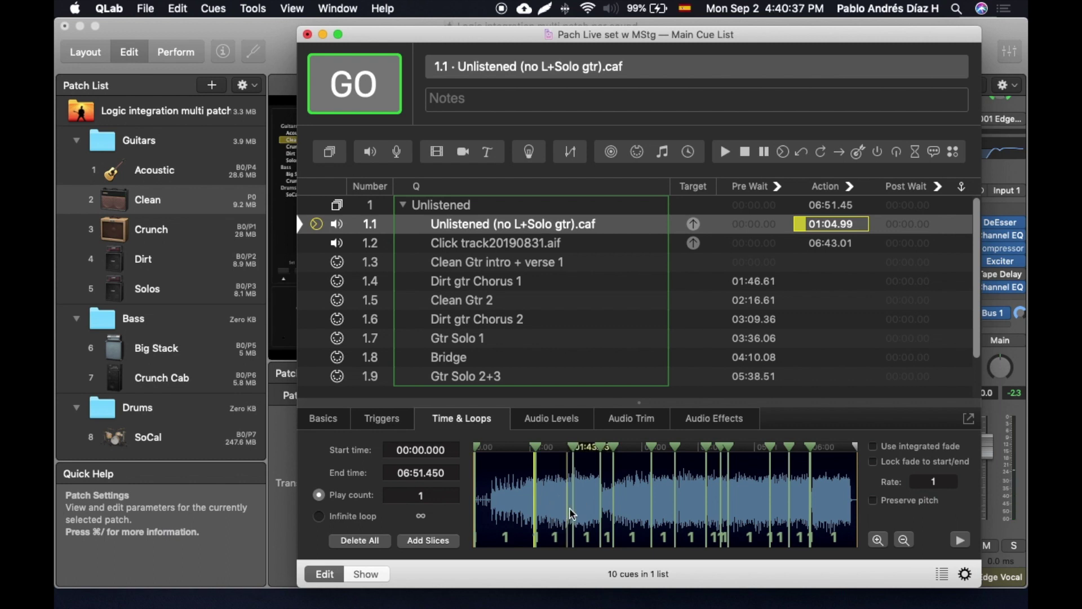
- Preview audio cue 1.1 from its current position, jump to about 01:43 on the waveform, and pause at the first chorus
{"action": "left_click", "coordinate": [962, 539]}
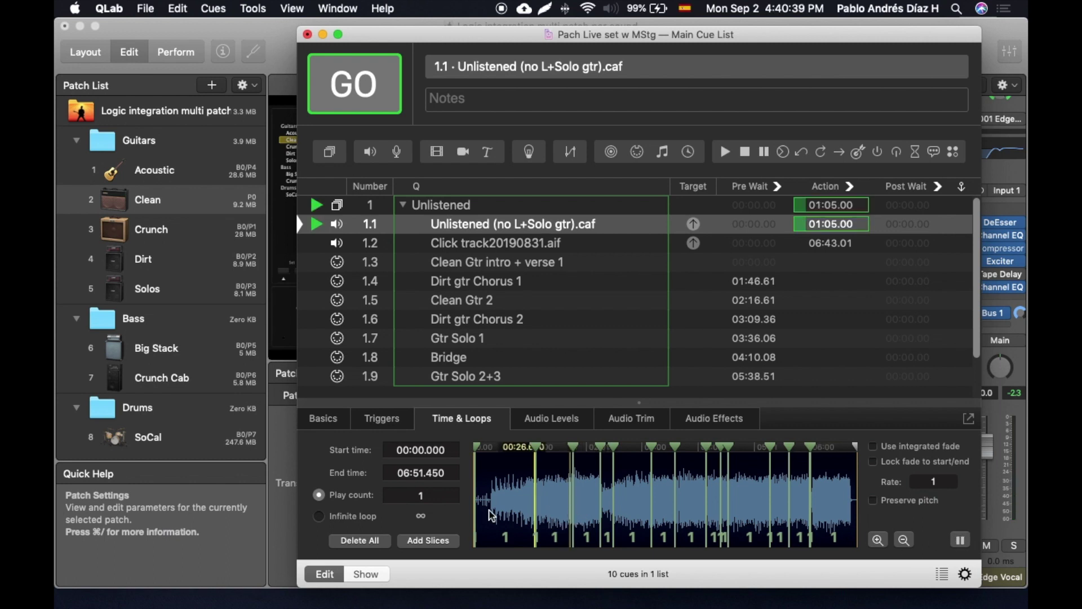
{"action": "left_click", "coordinate": [566, 510]}
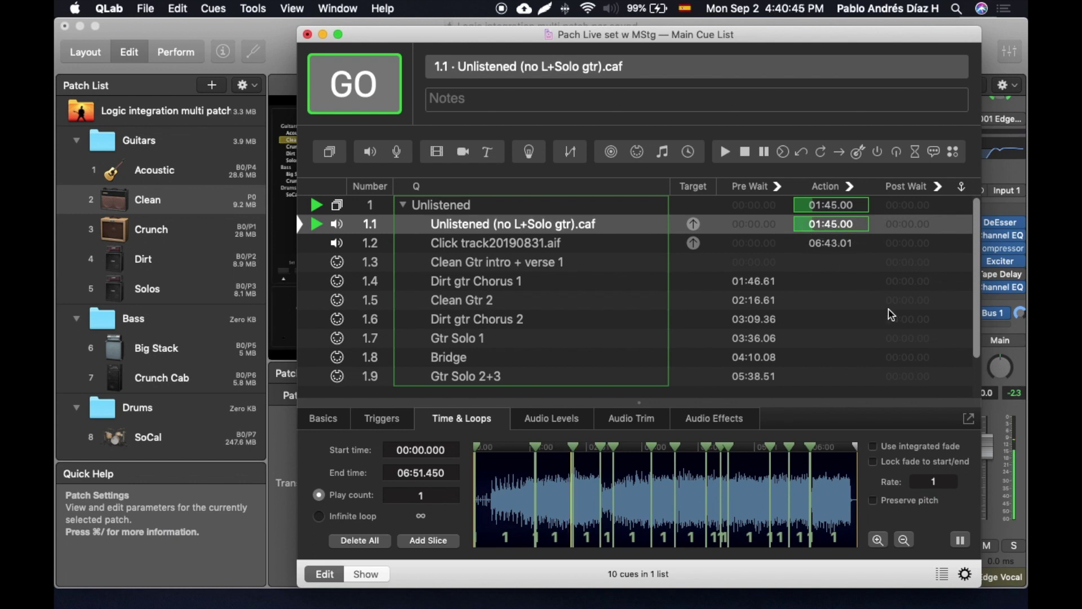
{"action": "left_click", "coordinate": [961, 539]}
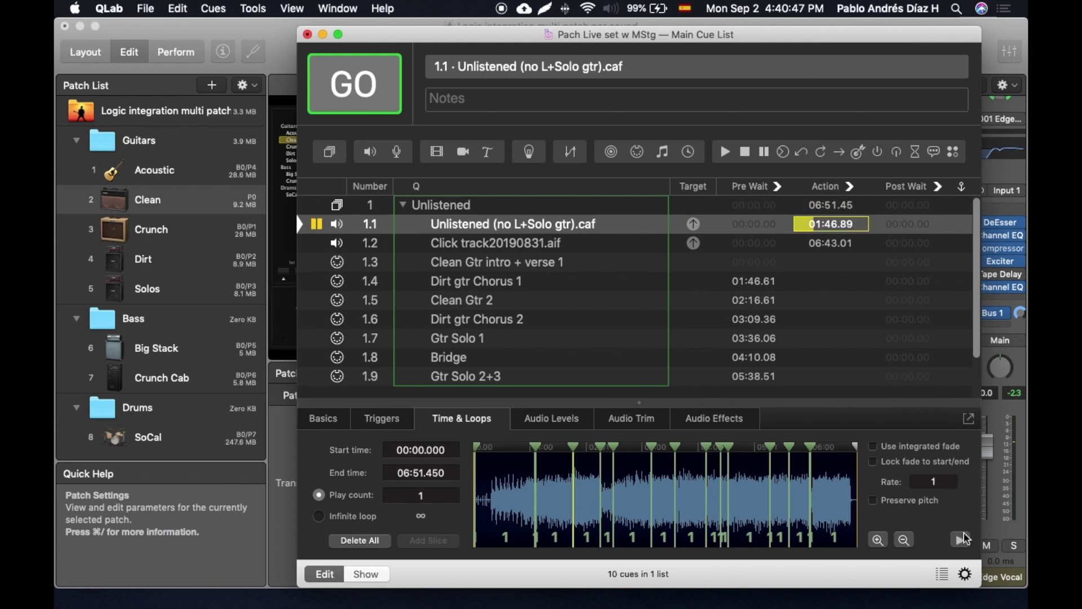
- Select MIDI cue 1.4, Dirt gtr Chorus 1, and switch to MainStage to disable Bank Select for the Dirt patch
{"action": "left_click", "coordinate": [433, 288]}
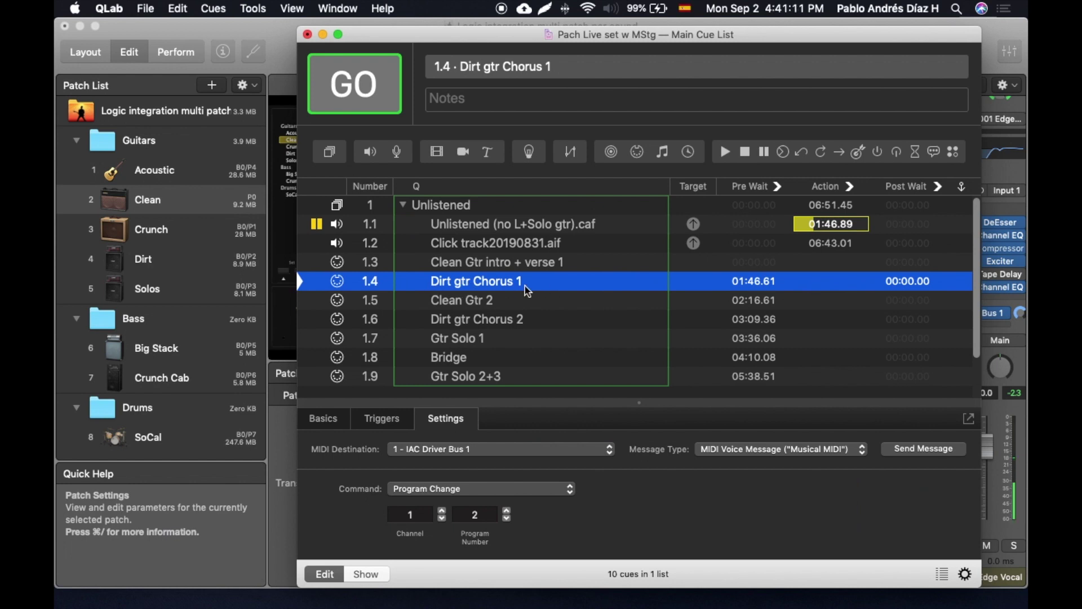
{"action": "left_click", "coordinate": [179, 261]}
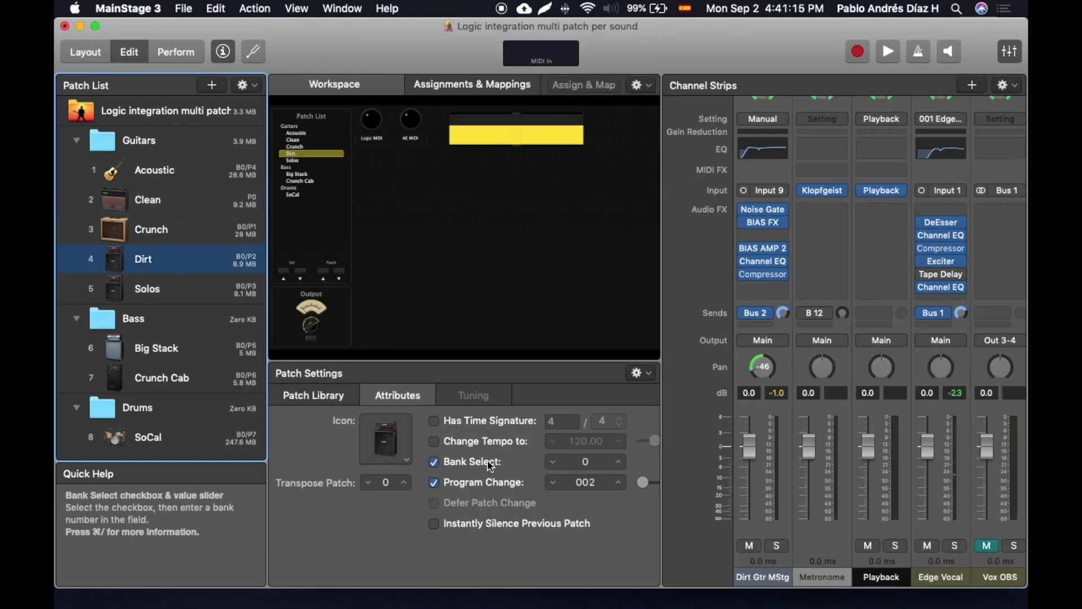
{"action": "left_click", "coordinate": [434, 462]}
- Return to QLab and review the MIDI command options and MIDI destination of cue 1.4, keeping Program Change
{"action": "key", "text": "super+Tab"}
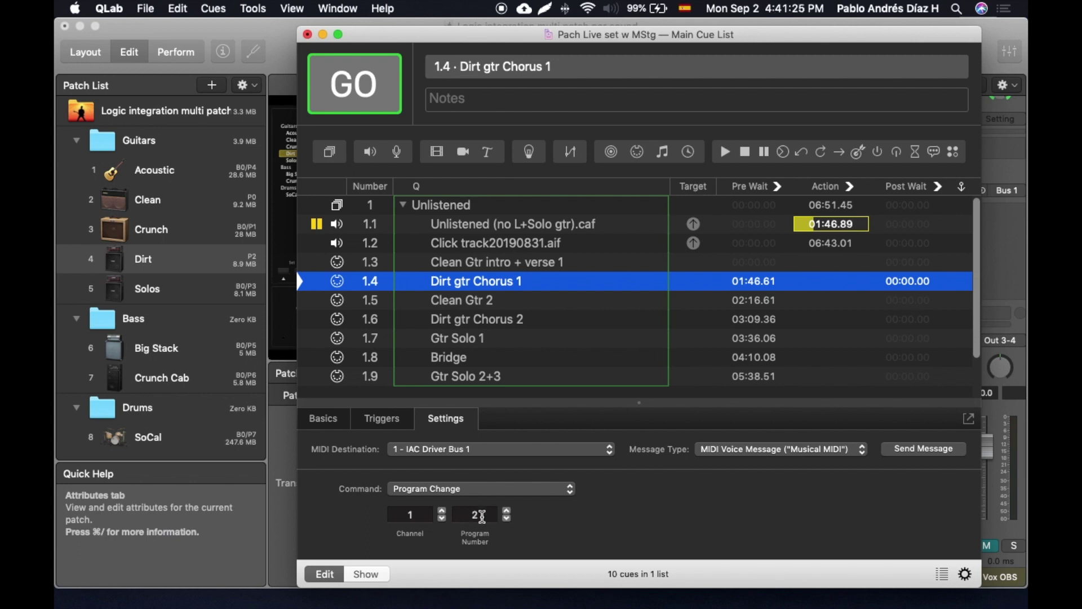
{"action": "left_click", "coordinate": [442, 491]}
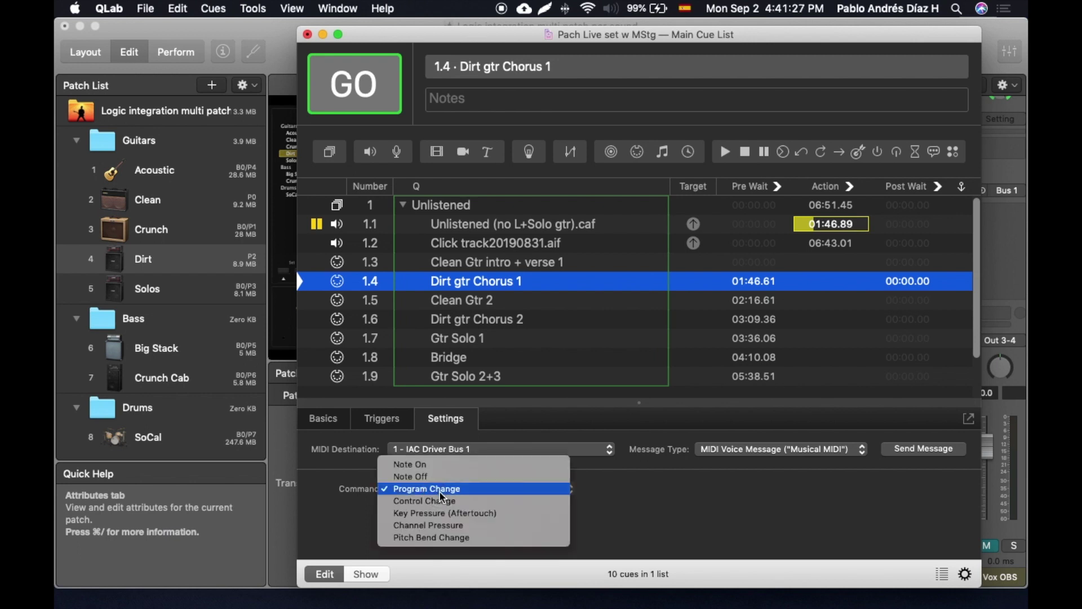
{"action": "left_click", "coordinate": [447, 489]}
{"action": "left_click", "coordinate": [440, 451]}
{"action": "left_click", "coordinate": [440, 451]}
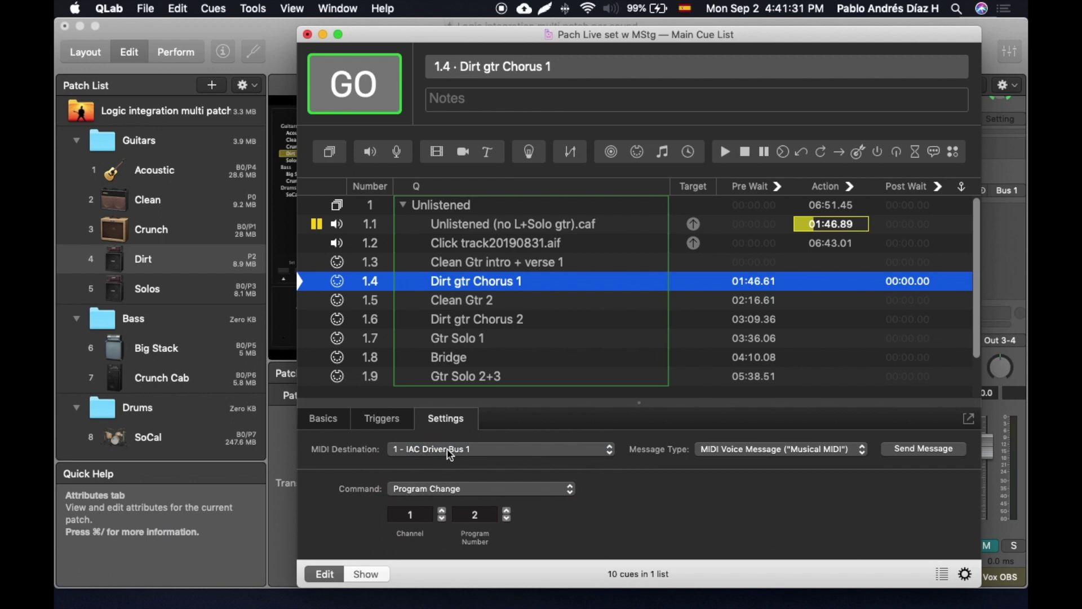
- Open the basic settings of cue 1.4 and examine its Pre Wait time digit by digit
{"action": "left_click", "coordinate": [324, 424]}
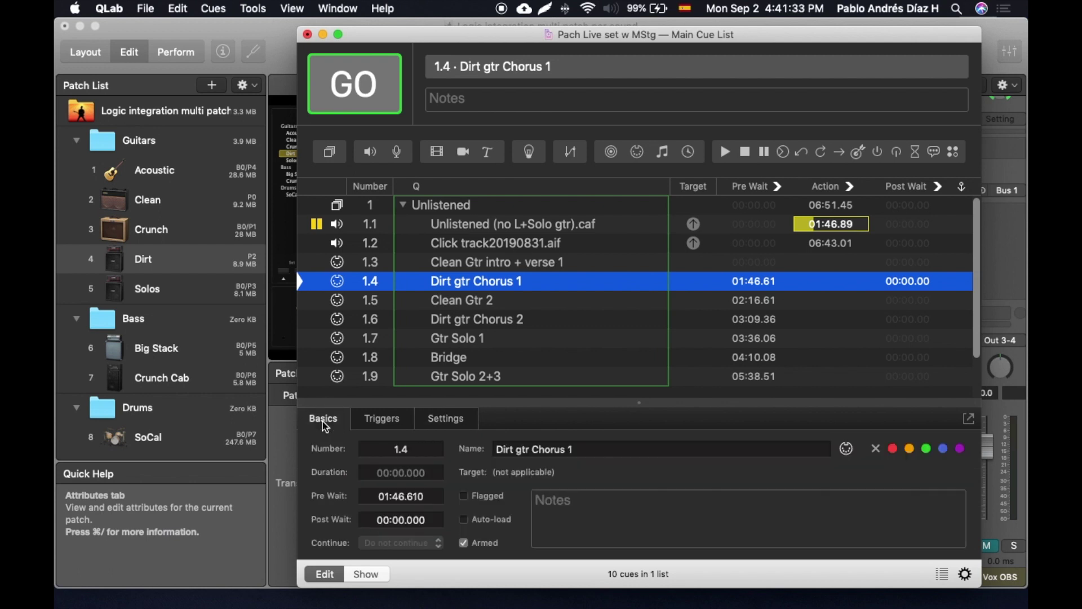
{"action": "left_click", "coordinate": [418, 498]}
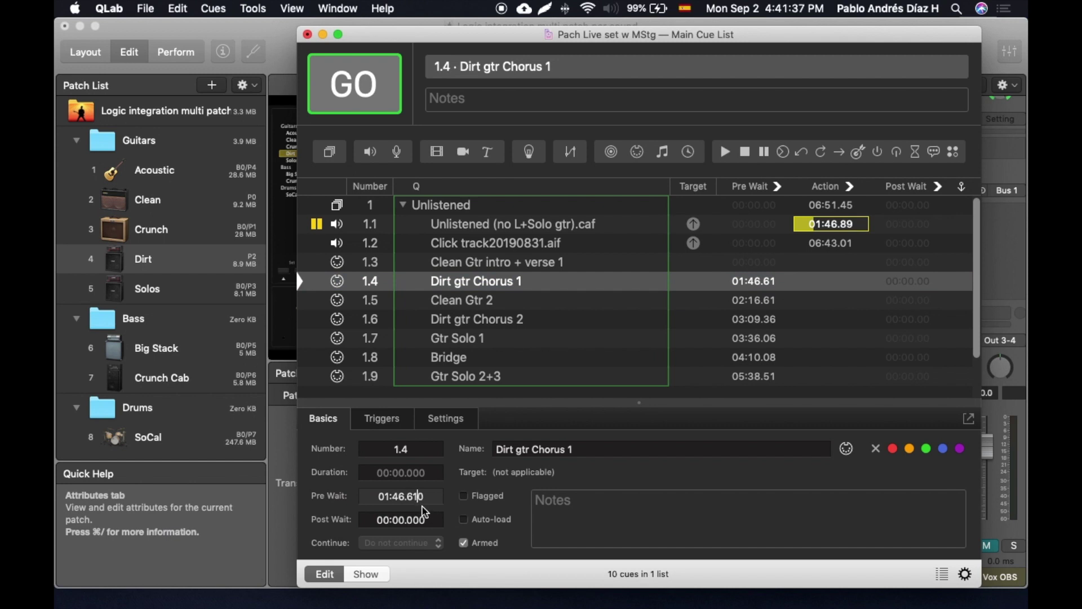
{"action": "left_click_drag", "start_coordinate": [428, 497], "coordinate": [358, 496]}
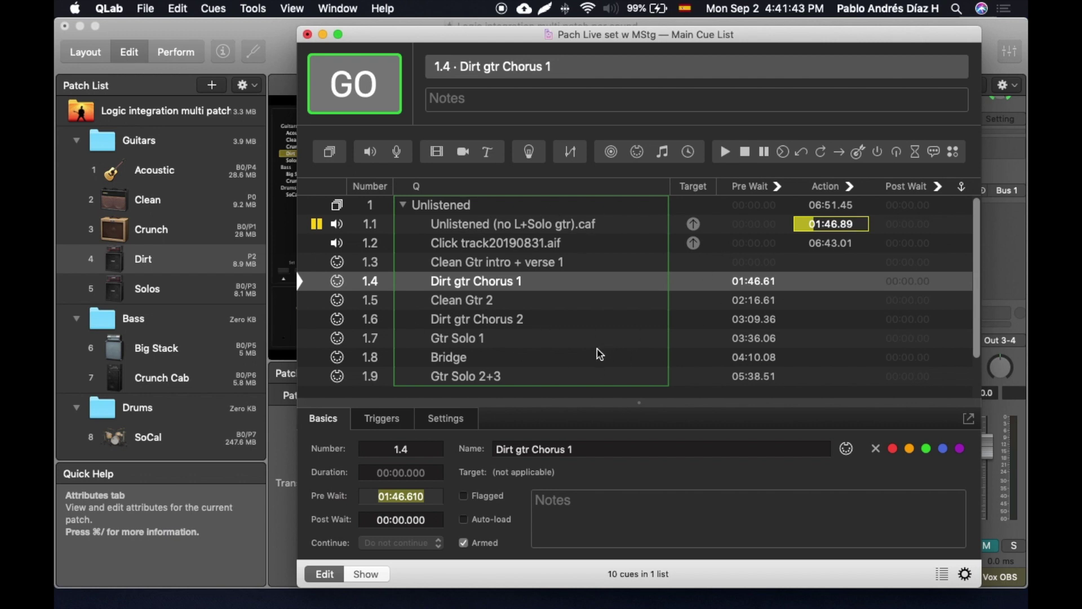
{"action": "left_click", "coordinate": [415, 497]}
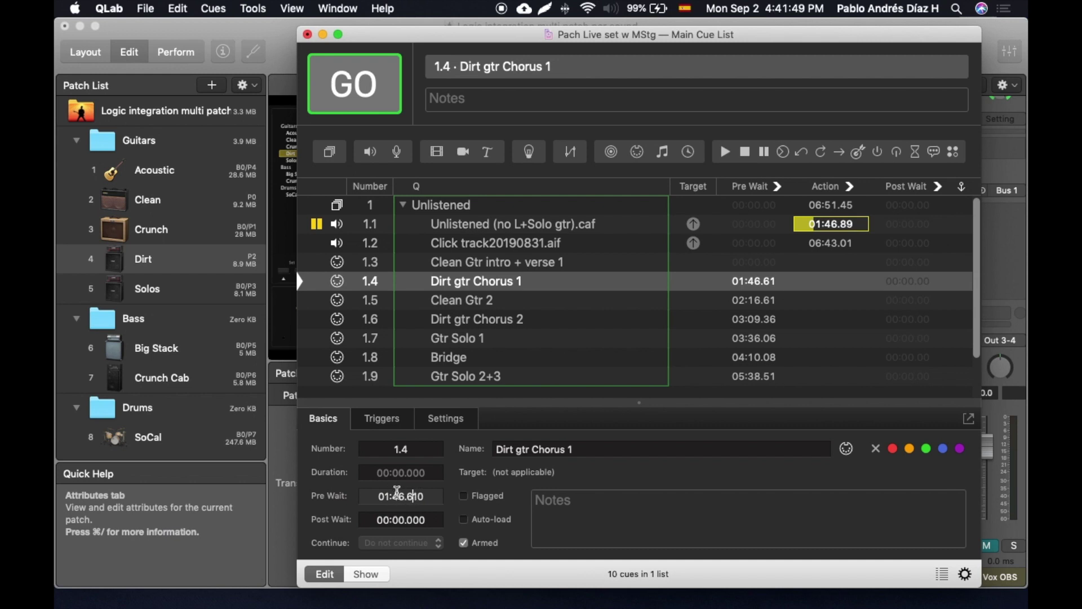
{"action": "double_click", "coordinate": [422, 498]}
{"action": "left_click", "coordinate": [363, 495]}
{"action": "left_click_drag", "start_coordinate": [379, 498], "coordinate": [433, 499]}
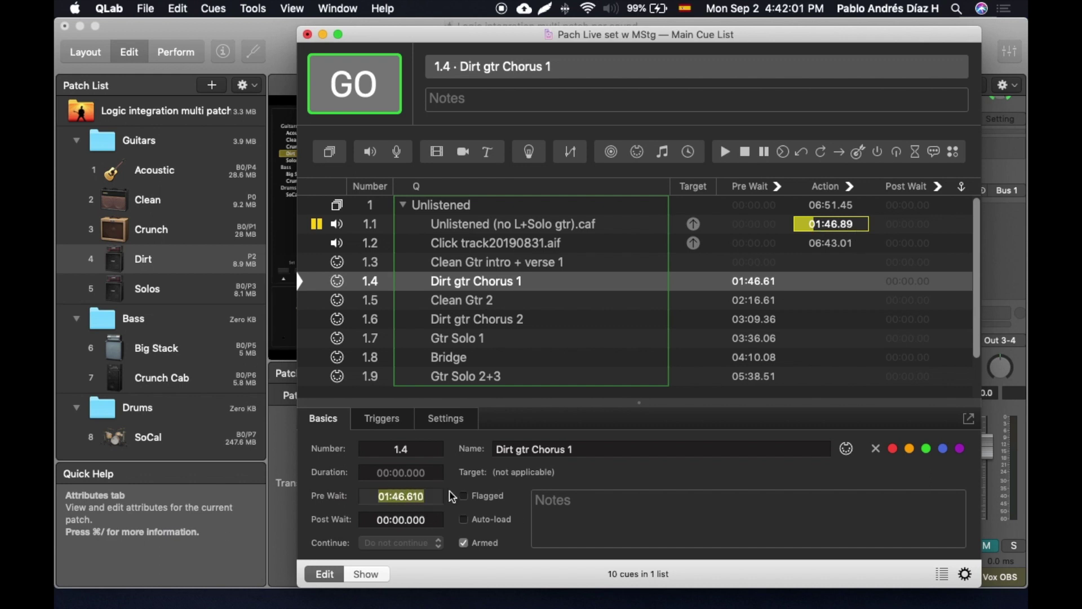
- Switch to MainStage, make Clean the active patch, and return to QLab
{"action": "left_click", "coordinate": [161, 200]}
{"action": "double_click", "coordinate": [162, 200]}
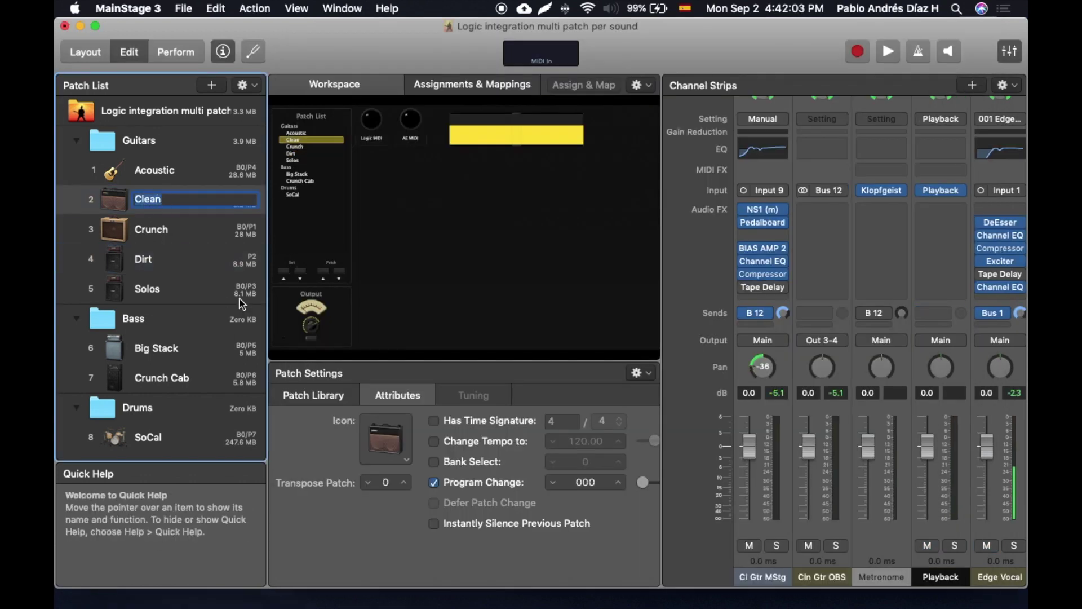
{"action": "key", "text": "super+Tab"}
- Preview audio cue 1.1's waveform from about 01:42 through the start of the first chorus, and pause it
{"action": "left_click", "coordinate": [534, 228]}
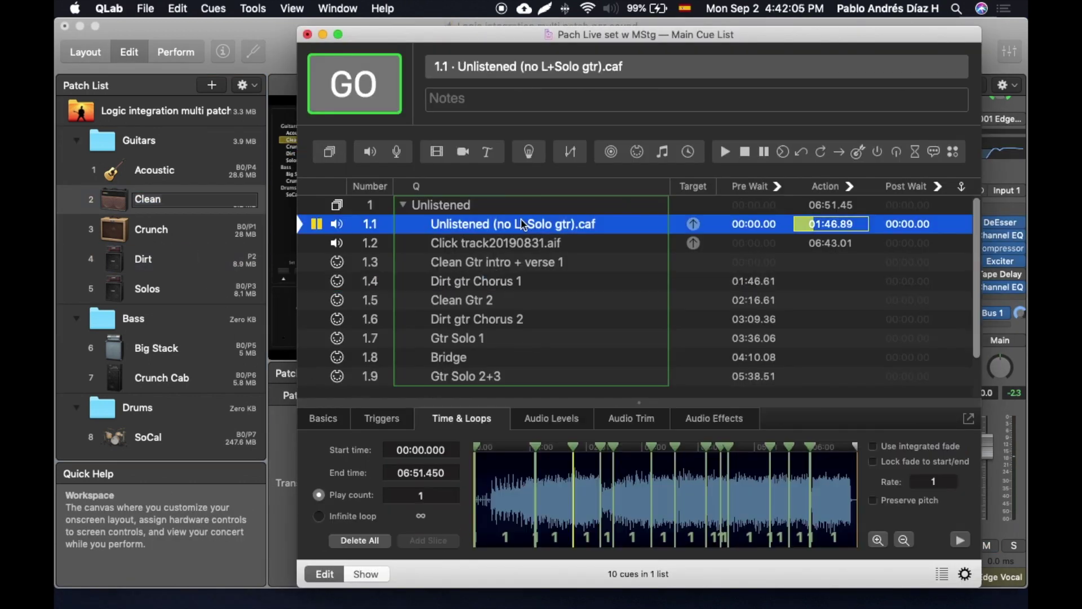
{"action": "left_click", "coordinate": [571, 506]}
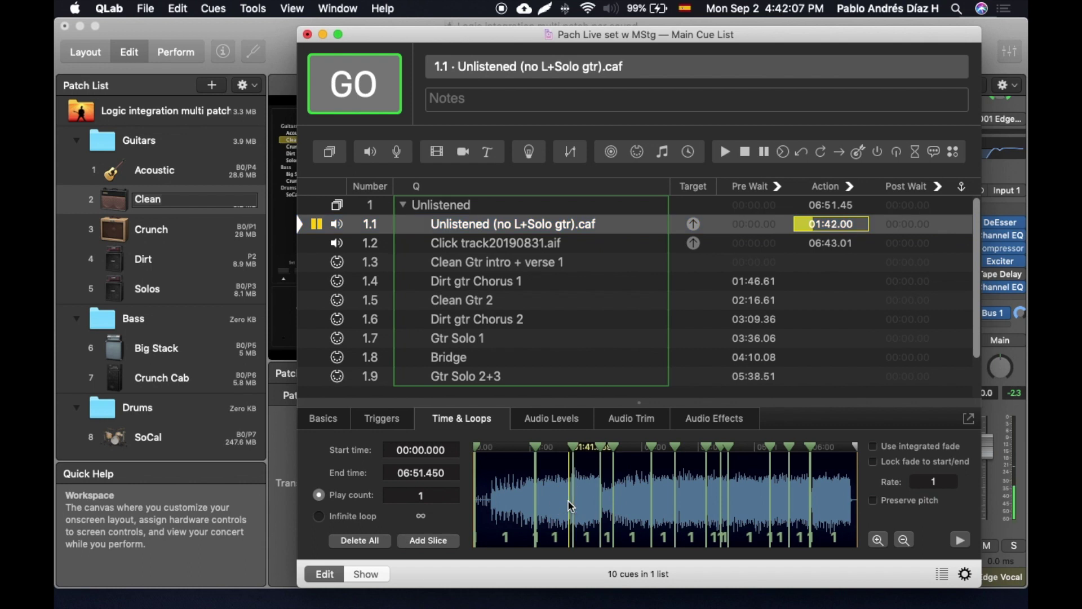
{"action": "left_click", "coordinate": [960, 540]}
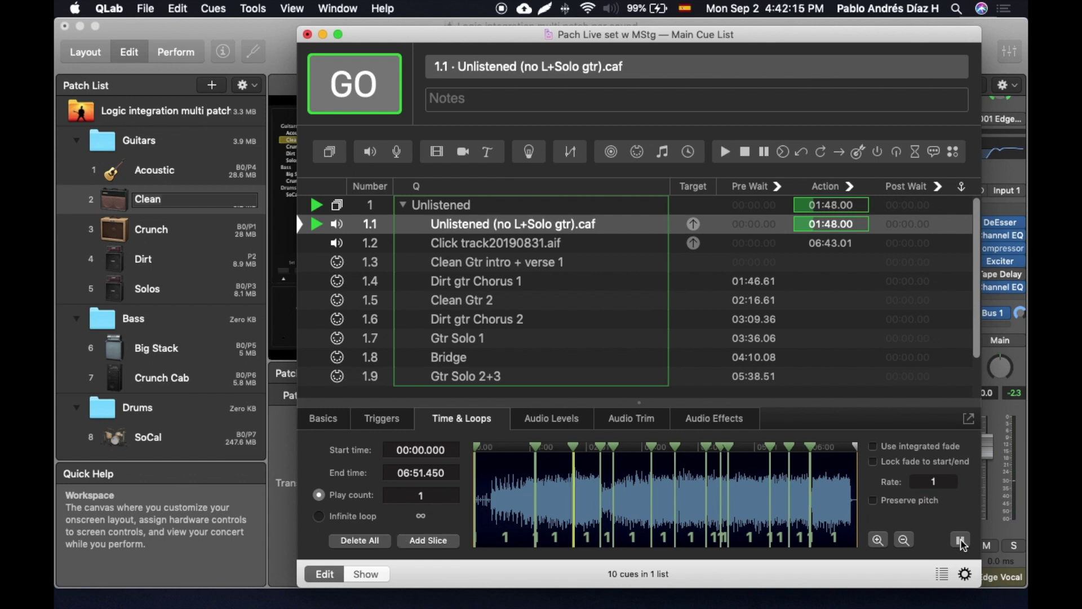
{"action": "left_click", "coordinate": [961, 540]}
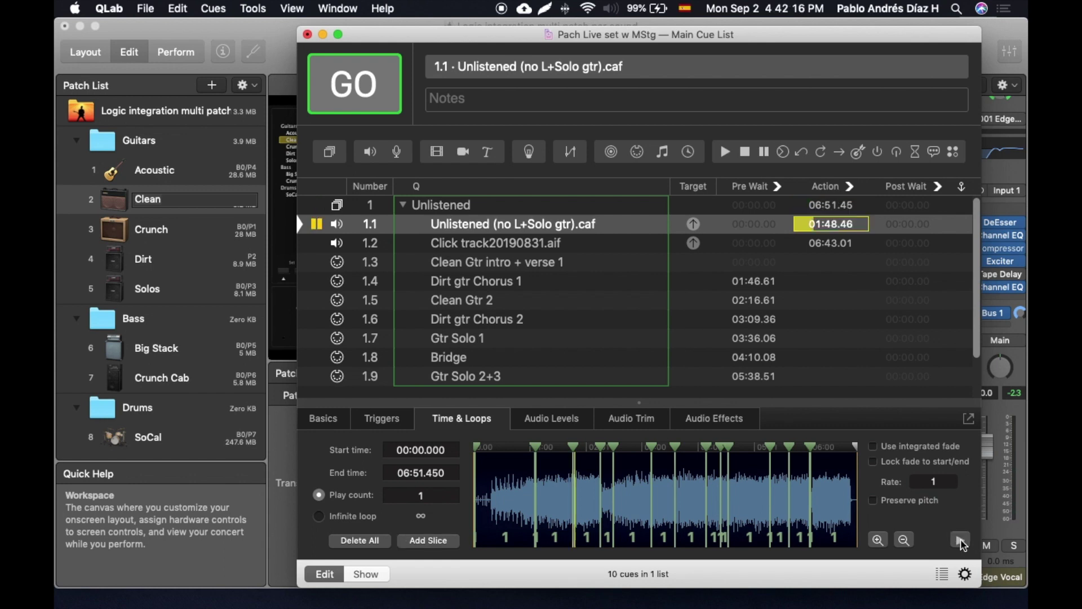
- Review the Unlistened group's mode and the loop settings of click track cue 1.2, marking a waveform position near the first chorus
{"action": "left_click", "coordinate": [483, 225]}
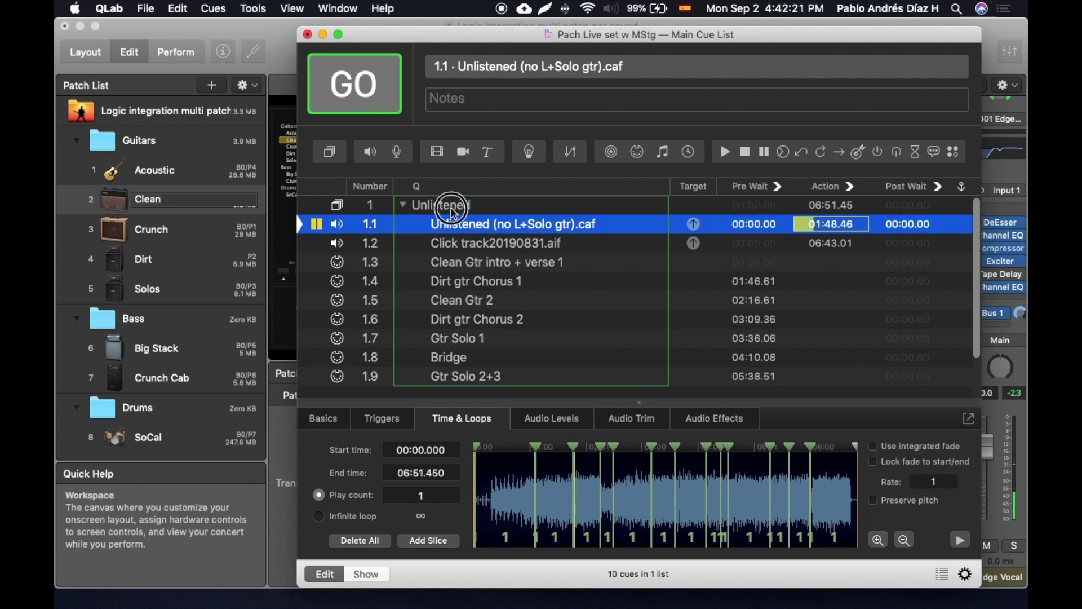
{"action": "left_click", "coordinate": [451, 207]}
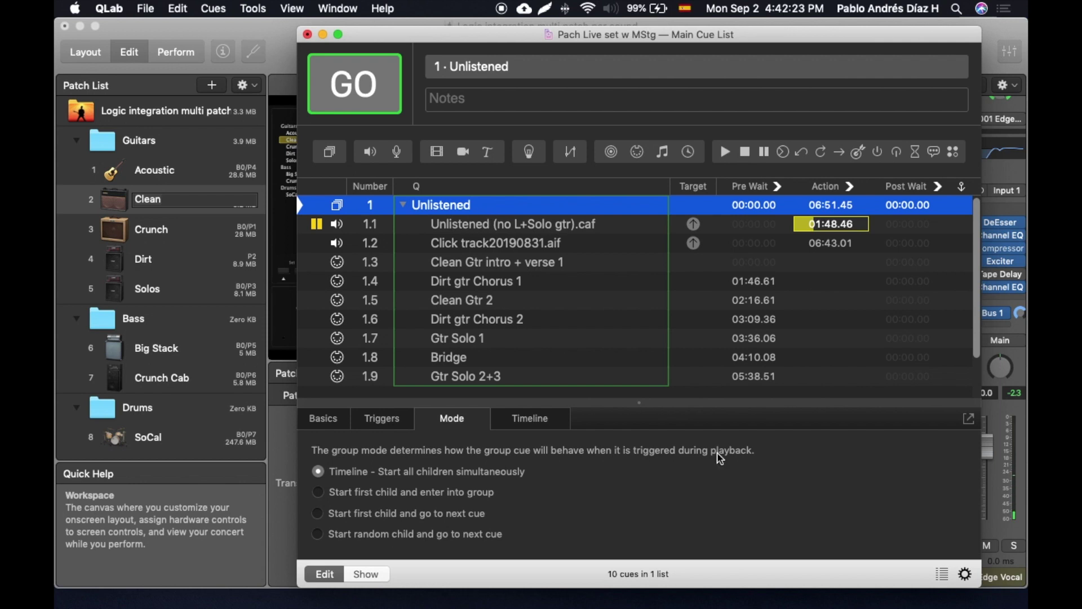
{"action": "left_click", "coordinate": [445, 243]}
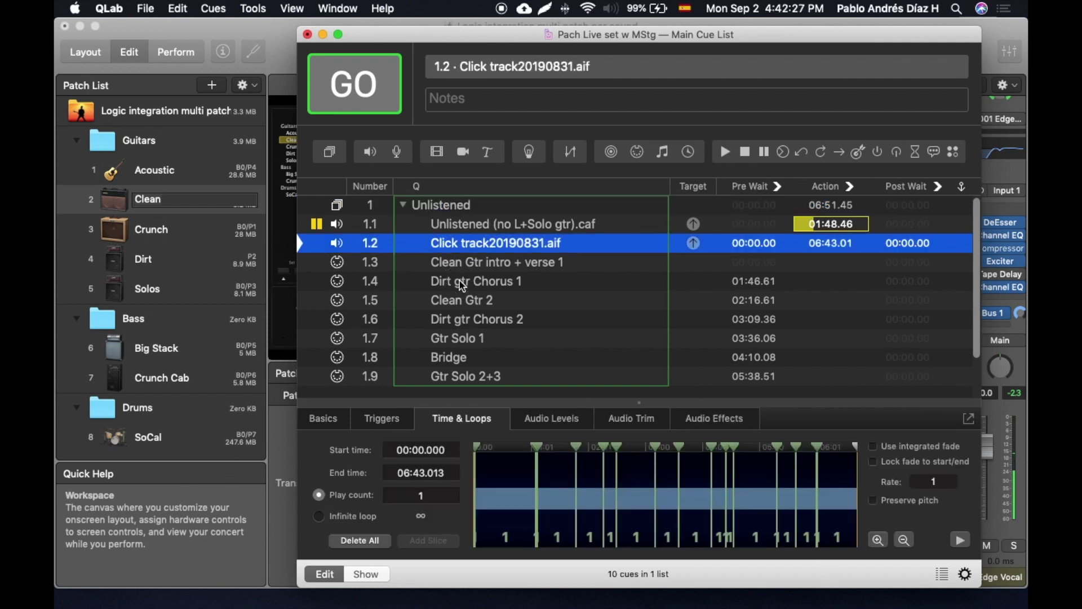
{"action": "left_click", "coordinate": [466, 280]}
{"action": "left_click", "coordinate": [466, 246]}
{"action": "left_click", "coordinate": [574, 494]}
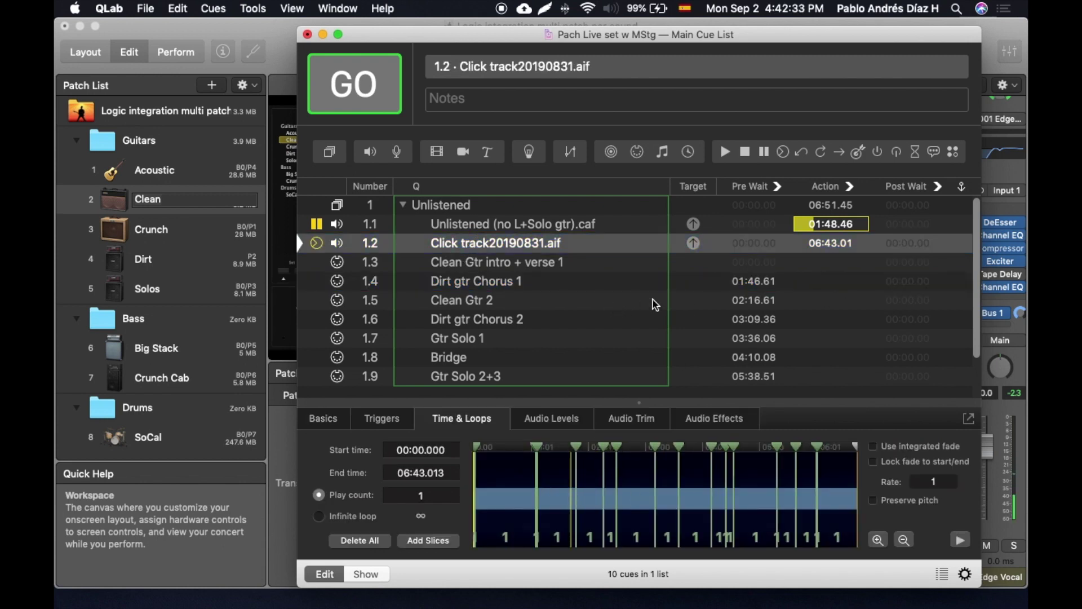
- Select MIDI cue 1.4 and switch to MainStage to make Dirt the active patch
{"action": "left_click", "coordinate": [495, 283]}
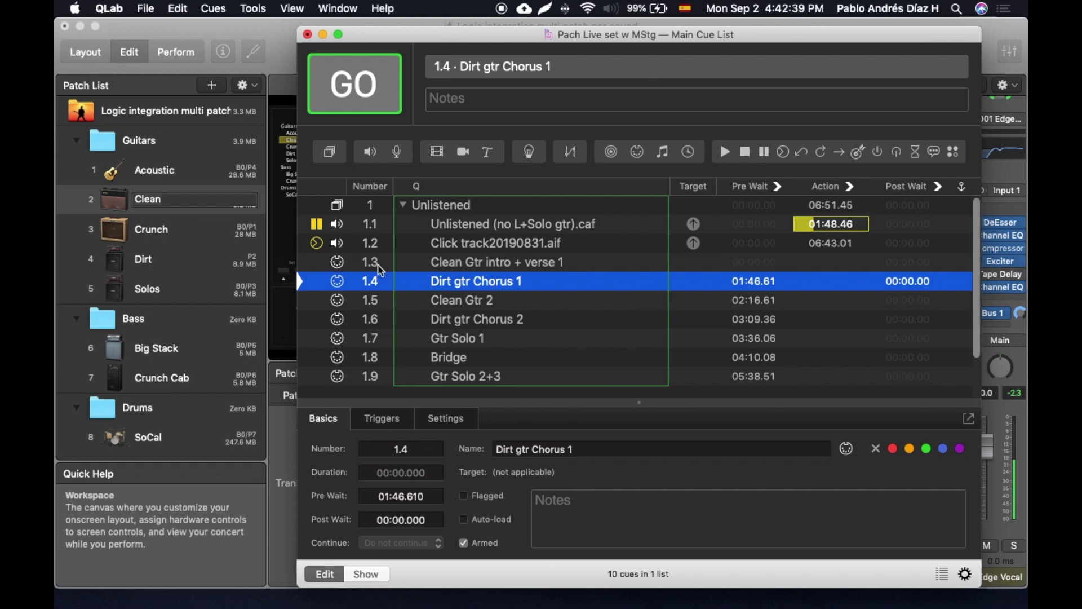
{"action": "left_click", "coordinate": [160, 267]}
{"action": "left_click", "coordinate": [160, 267]}
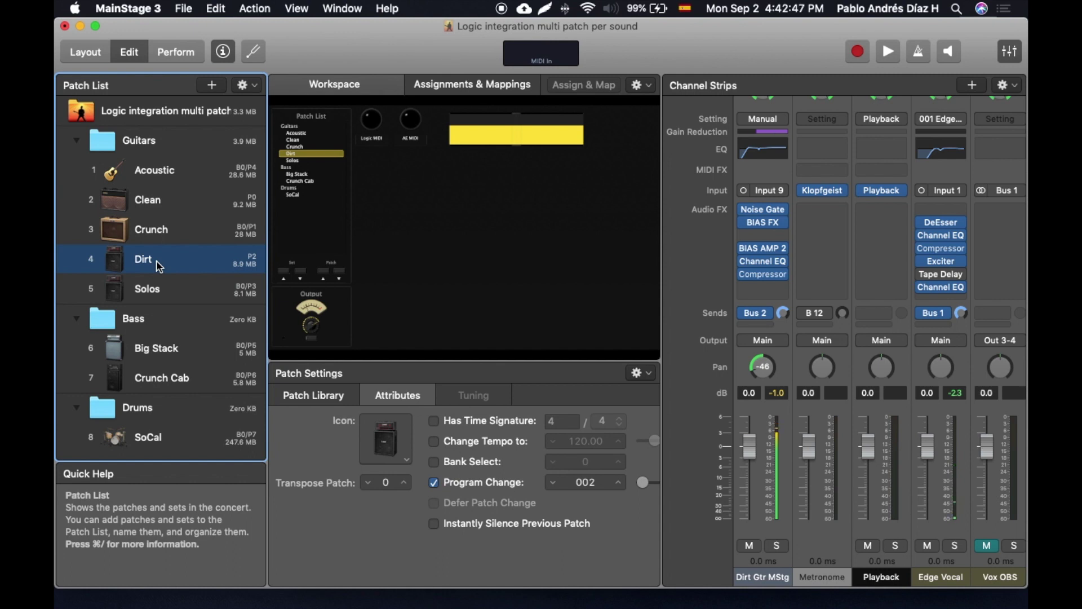
- Return to QLab and review cue 1.5's program change settings and Pre Wait, plus the Pre Wait times of cues 1.6 and 1.7
{"action": "key", "text": "super+Tab"}
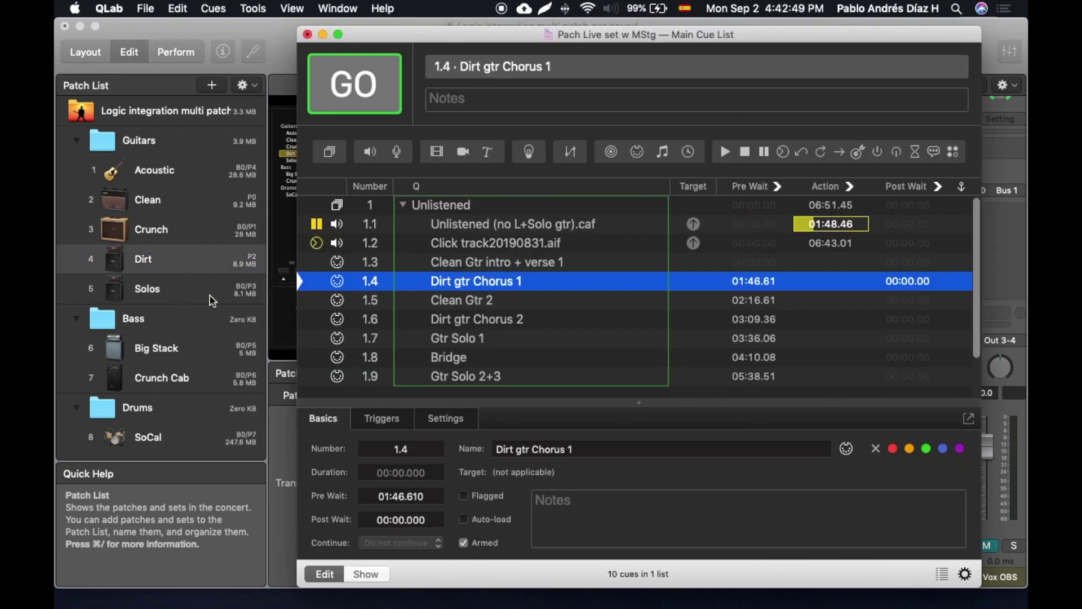
{"action": "left_click", "coordinate": [389, 307]}
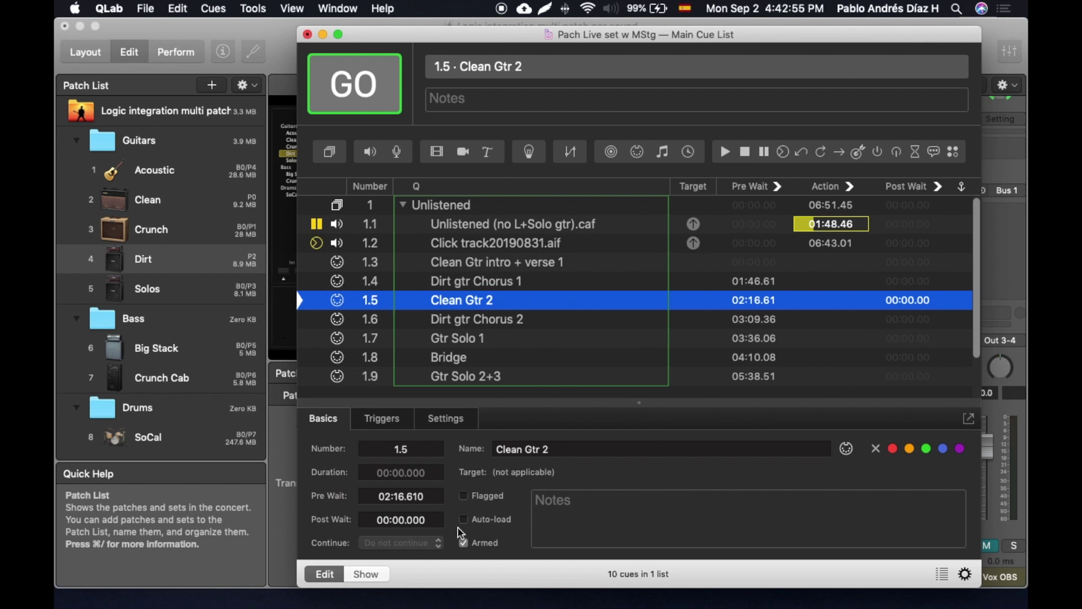
{"action": "left_click", "coordinate": [444, 418]}
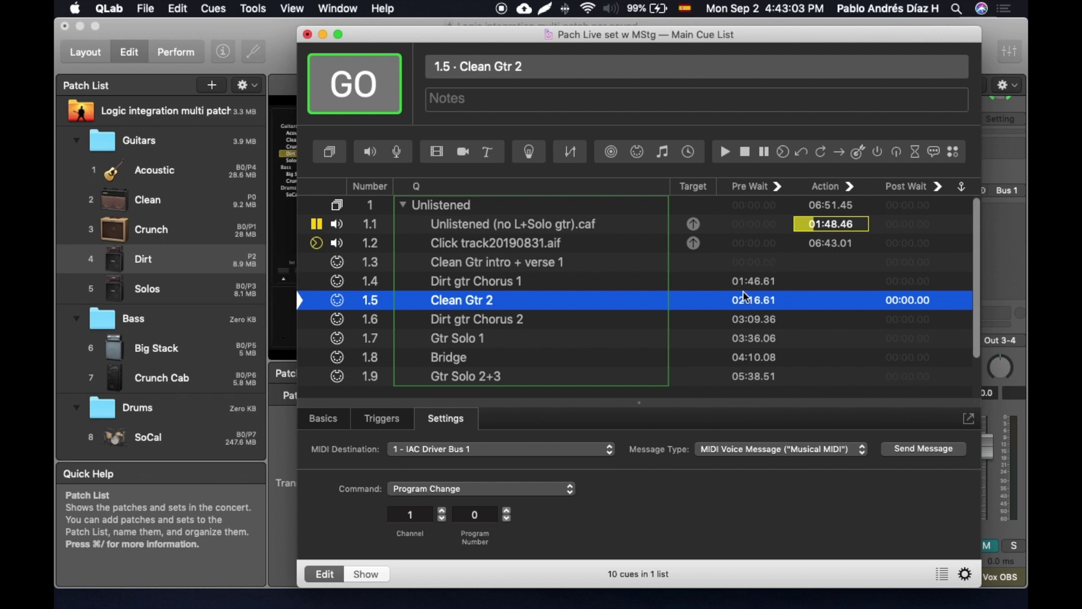
{"action": "left_click", "coordinate": [336, 420]}
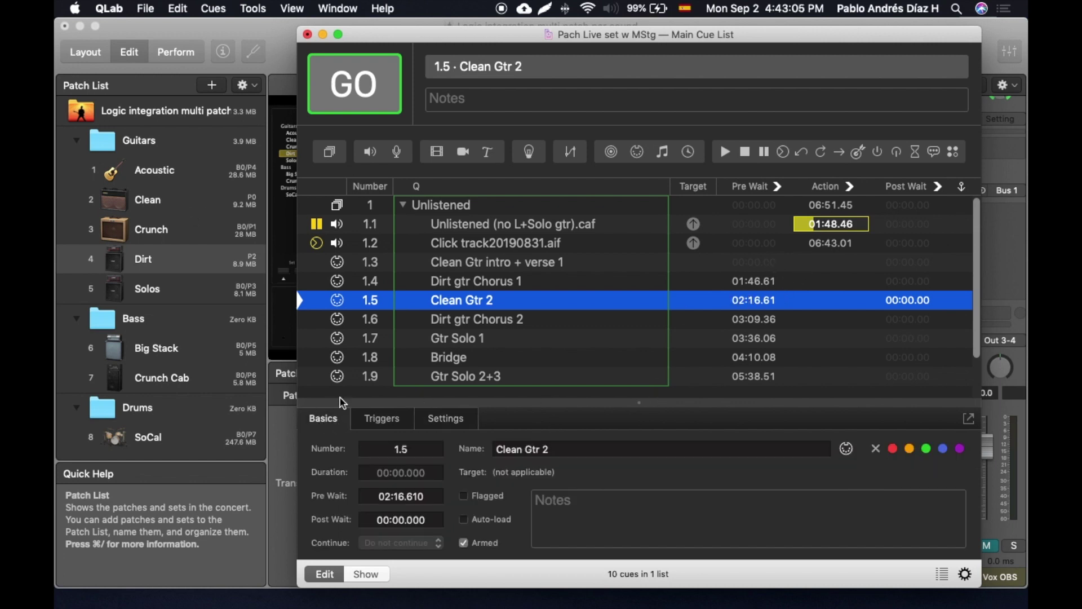
{"action": "left_click_drag", "start_coordinate": [376, 496], "coordinate": [435, 497]}
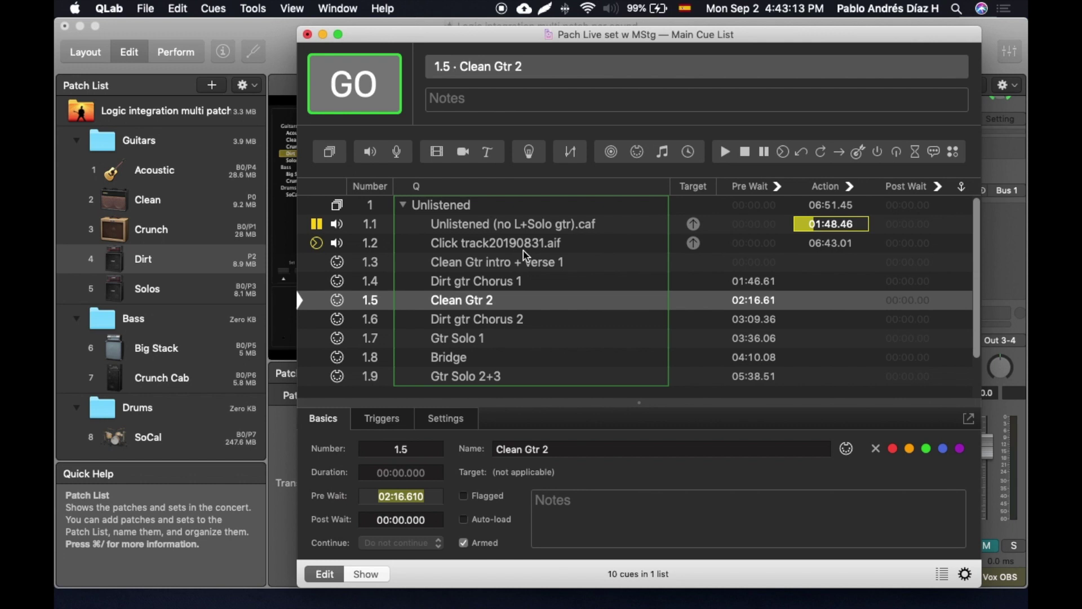
{"action": "left_click", "coordinate": [462, 321]}
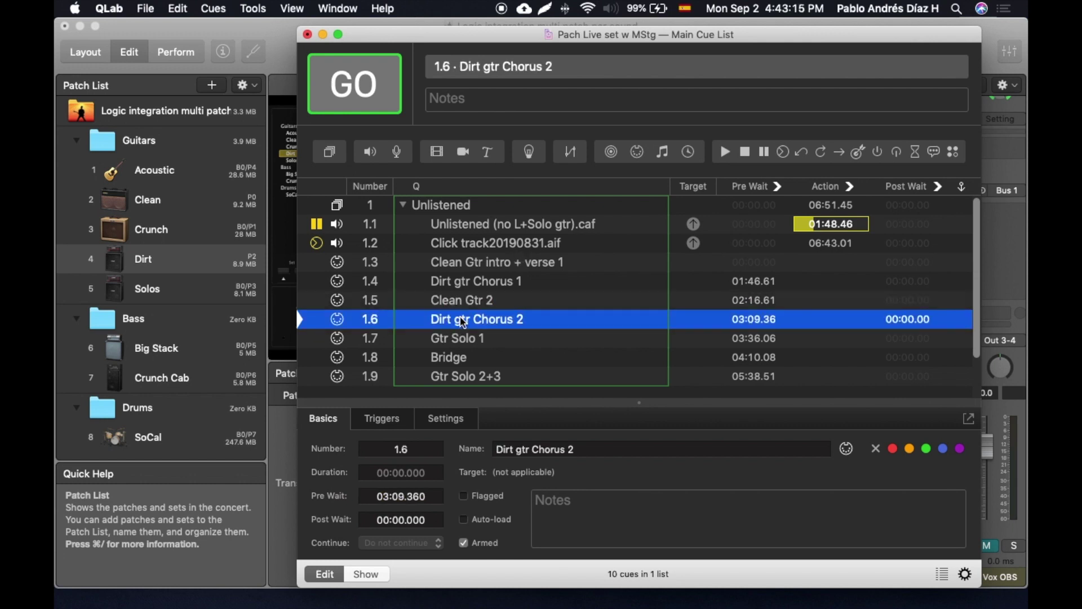
{"action": "left_click", "coordinate": [430, 345]}
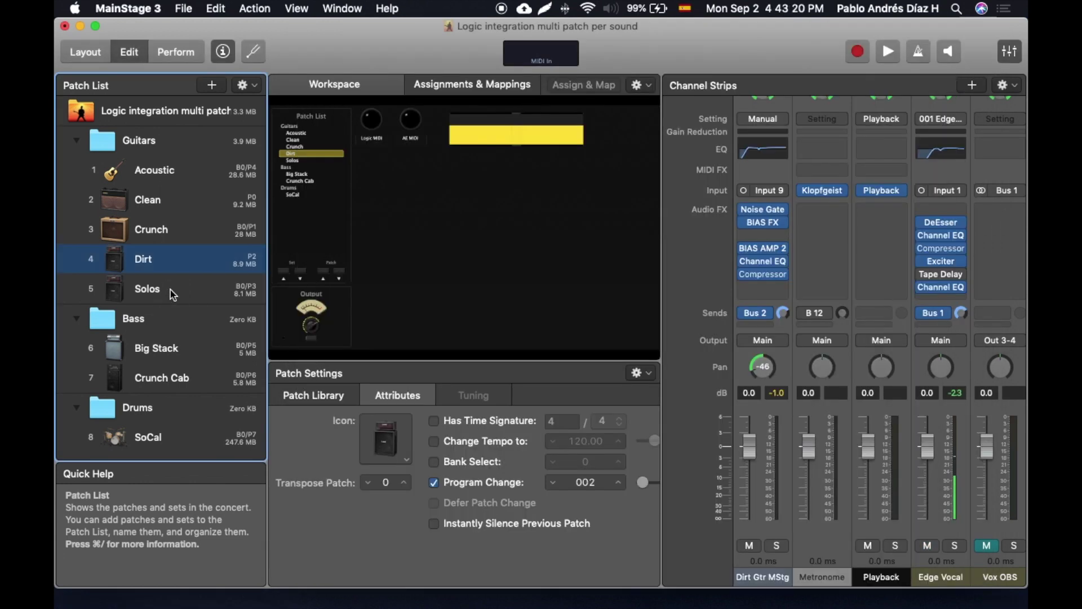
- Compare the Solos and Dirt patches in MainStage, leaving Solos as the active patch
{"action": "left_click", "coordinate": [173, 293]}
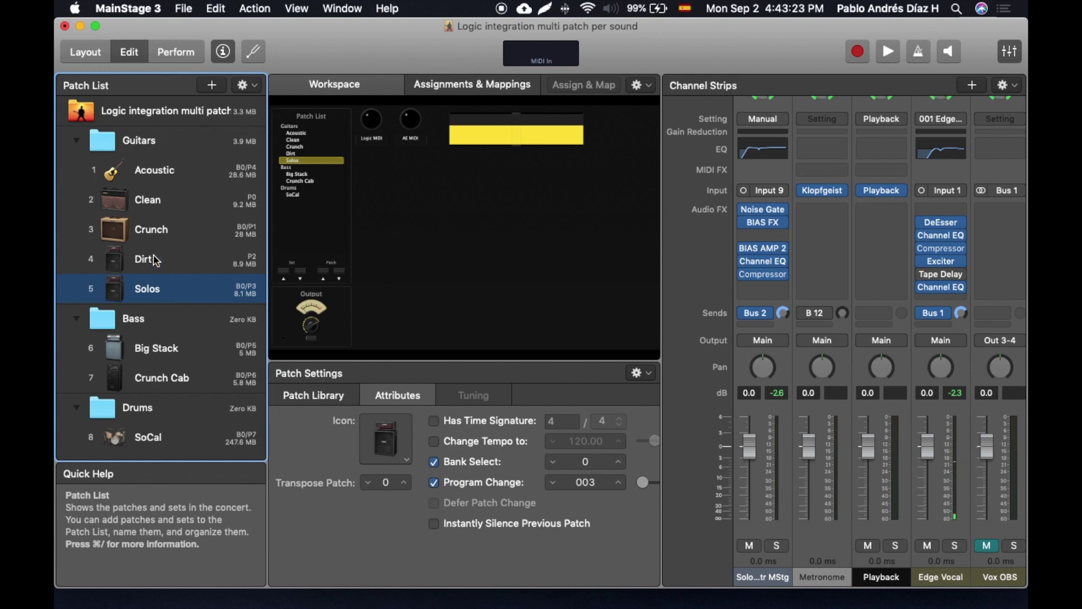
{"action": "left_click", "coordinate": [151, 256]}
{"action": "left_click", "coordinate": [146, 288]}
- Return to QLab, review the Bridge and Gtr Solo 2+3 MIDI cues, and select the Unlistened group cue
{"action": "key", "text": "super+Tab"}
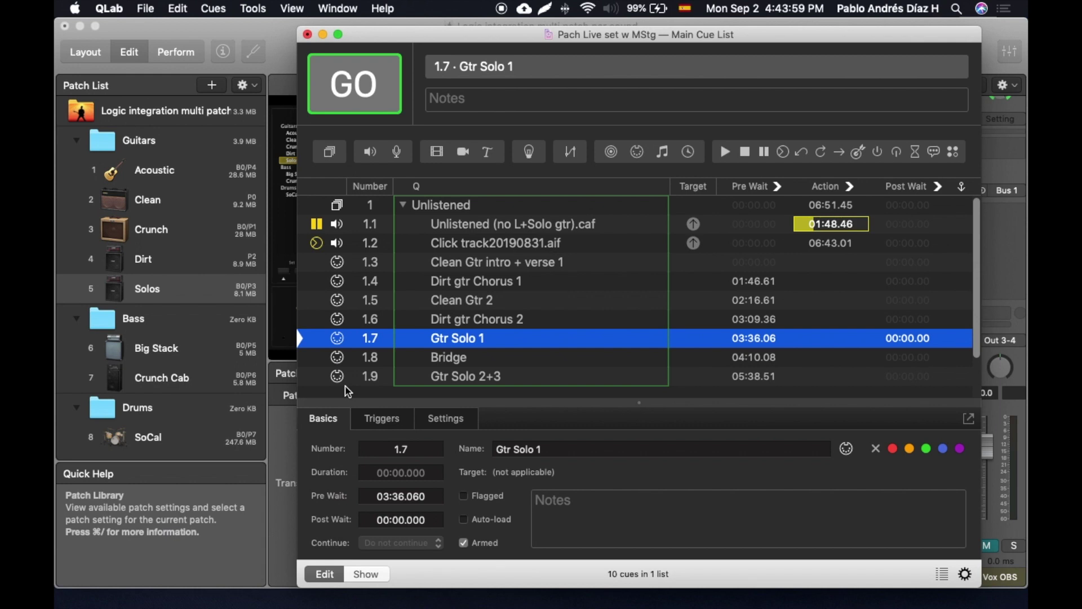
{"action": "left_click", "coordinate": [463, 359]}
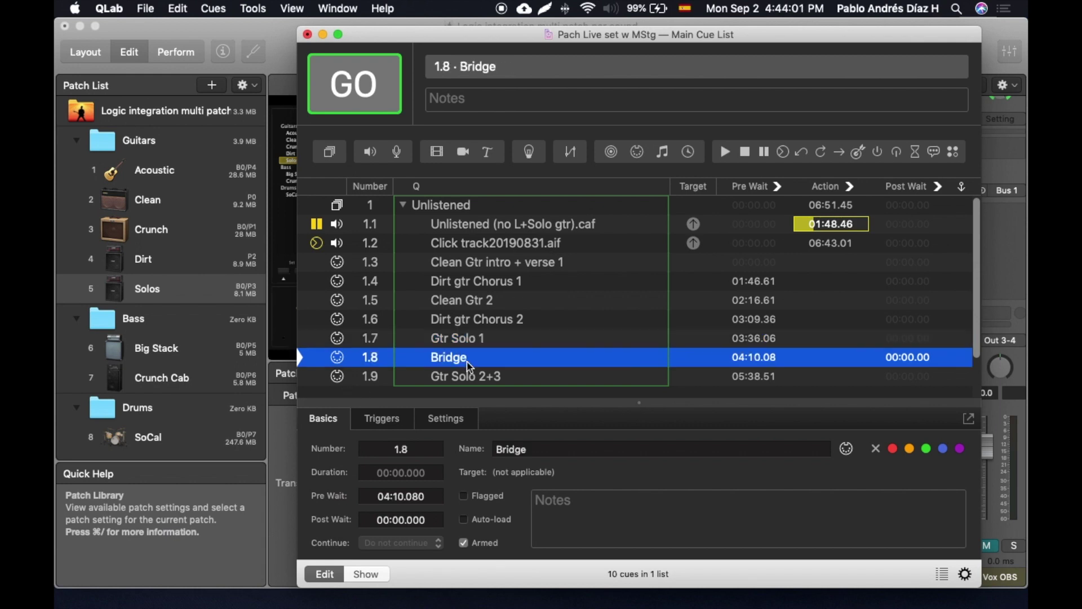
{"action": "left_click", "coordinate": [462, 376]}
{"action": "left_click", "coordinate": [408, 215]}
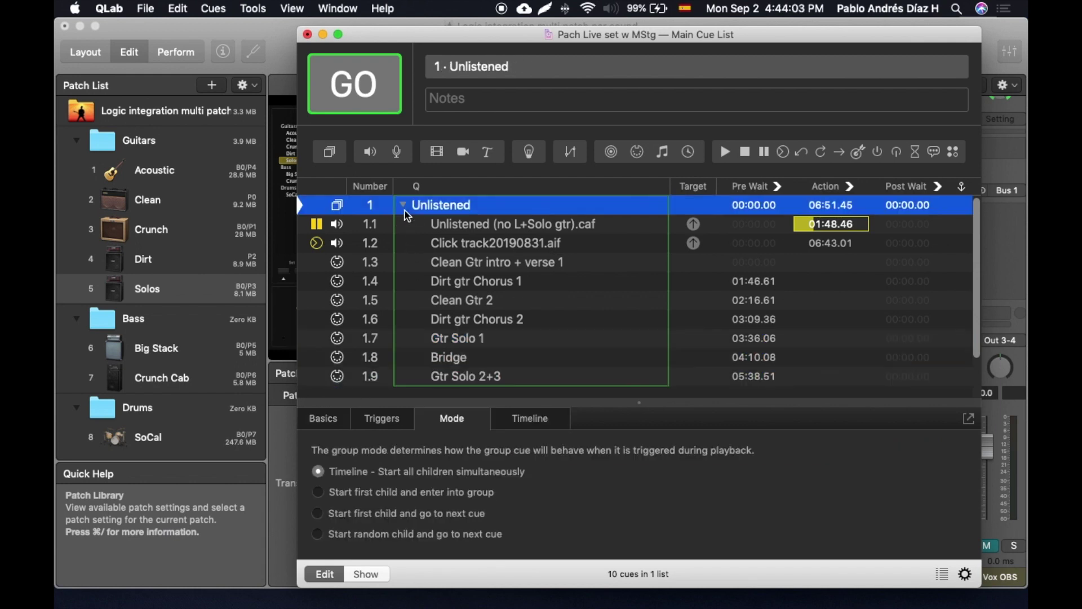
- Collapse the Unlistened group cue and place a duplicate of it directly below the original
{"action": "left_click", "coordinate": [403, 206]}
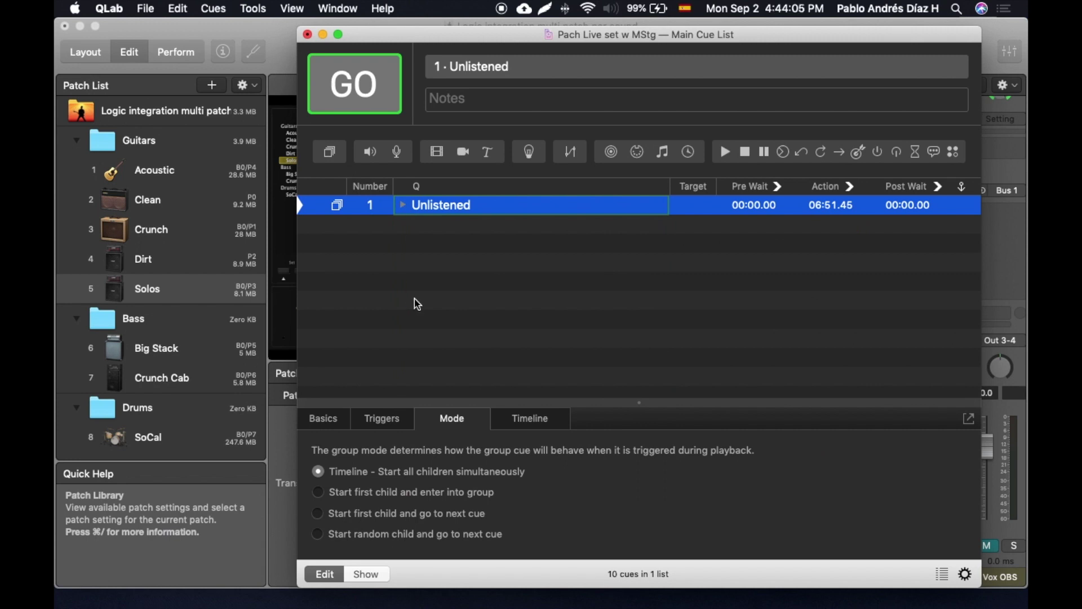
{"action": "left_click", "coordinate": [369, 206]}
{"action": "left_click", "coordinate": [497, 211]}
{"action": "left_click_drag", "start_coordinate": [496, 213], "coordinate": [474, 244]}
{"action": "double_click", "coordinate": [430, 226]}
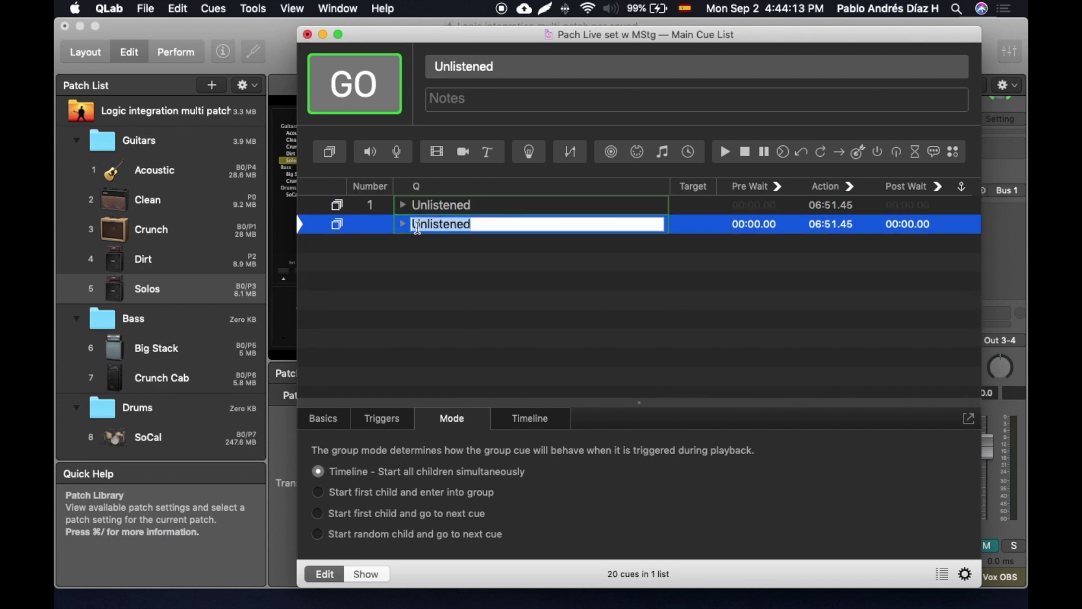
- Expand the duplicated Unlistened group and go through its audio and MIDI cues down to Gtr Solo 2+3
{"action": "left_click", "coordinate": [403, 224]}
{"action": "left_click", "coordinate": [476, 248]}
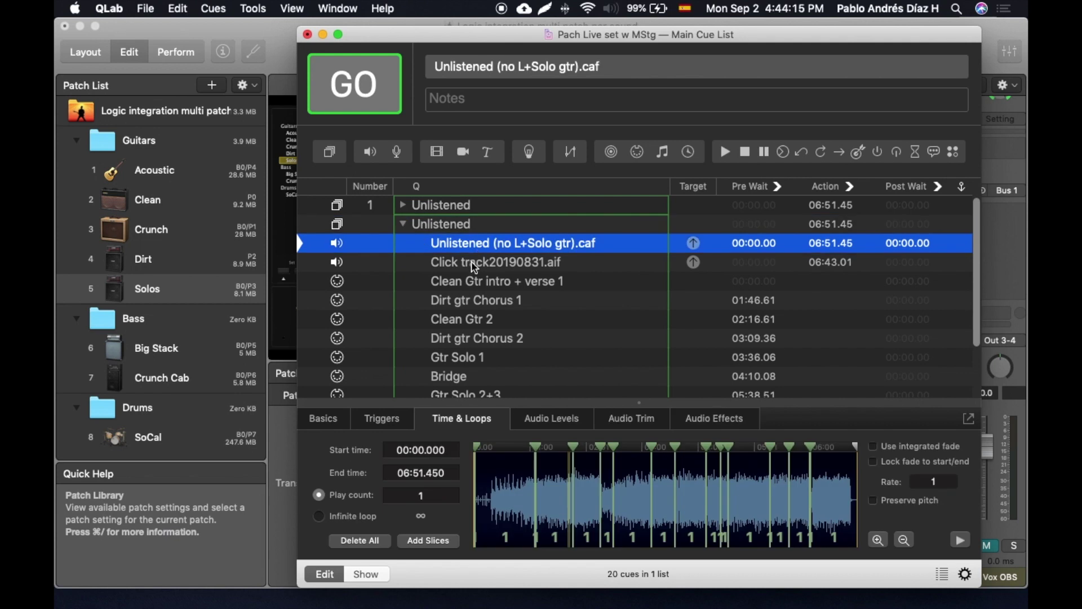
{"action": "left_click", "coordinate": [475, 263]}
{"action": "left_click", "coordinate": [474, 282]}
{"action": "left_click", "coordinate": [473, 300]}
{"action": "left_click", "coordinate": [472, 319]}
{"action": "left_click", "coordinate": [473, 338]}
{"action": "left_click", "coordinate": [473, 356]}
{"action": "left_click", "coordinate": [472, 378]}
{"action": "left_click", "coordinate": [479, 394]}
{"action": "scroll", "coordinate": [429, 253], "scroll_direction": "up", "scroll_amount": 1}
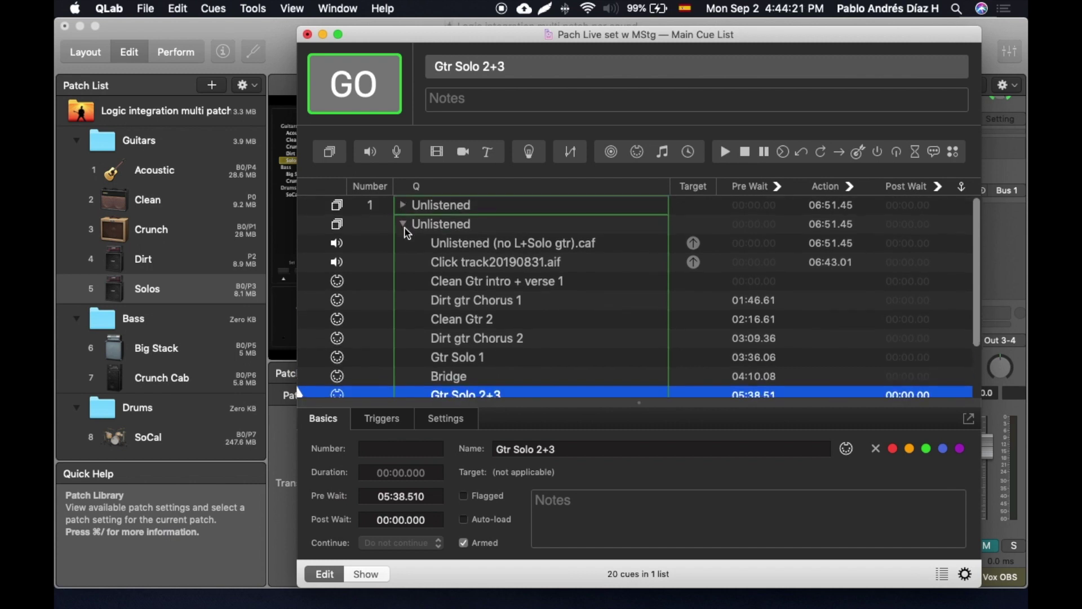
- Collapse the duplicated Unlistened group and delete it from the cue list
{"action": "left_click", "coordinate": [403, 224]}
{"action": "left_click", "coordinate": [350, 228]}
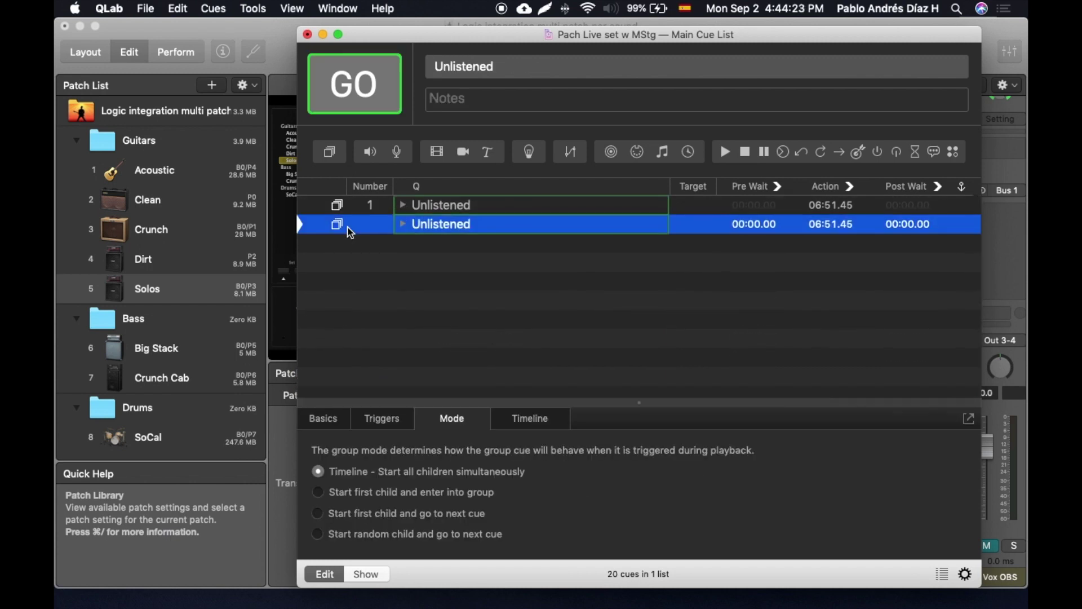
{"action": "key", "text": "BackSpace"}
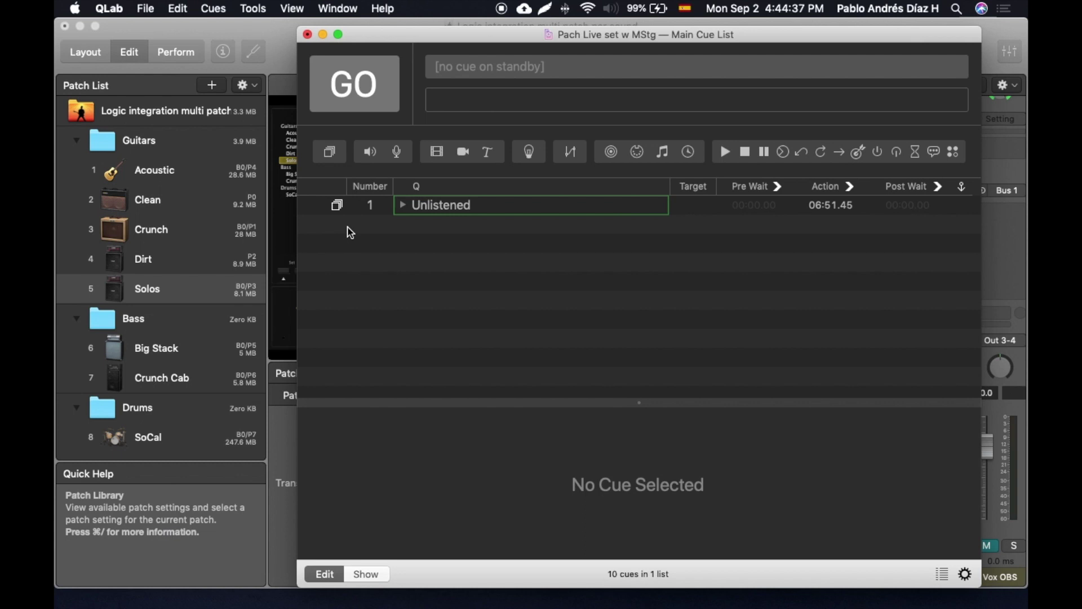
- Expand the original Unlistened group and stop its paused audio cues
{"action": "left_click", "coordinate": [403, 205]}
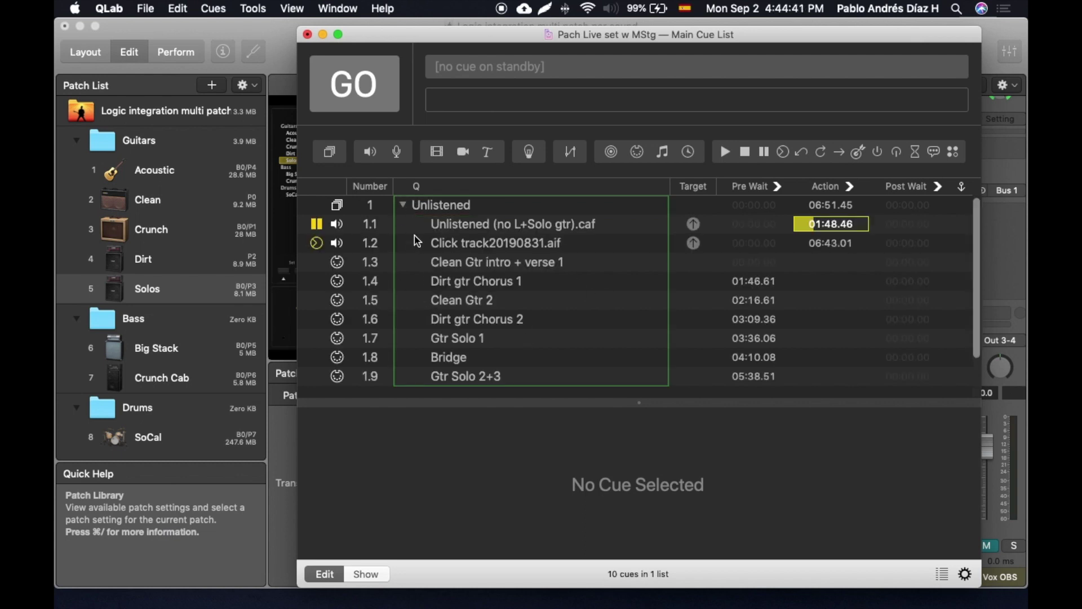
{"action": "key", "text": "Escape"}
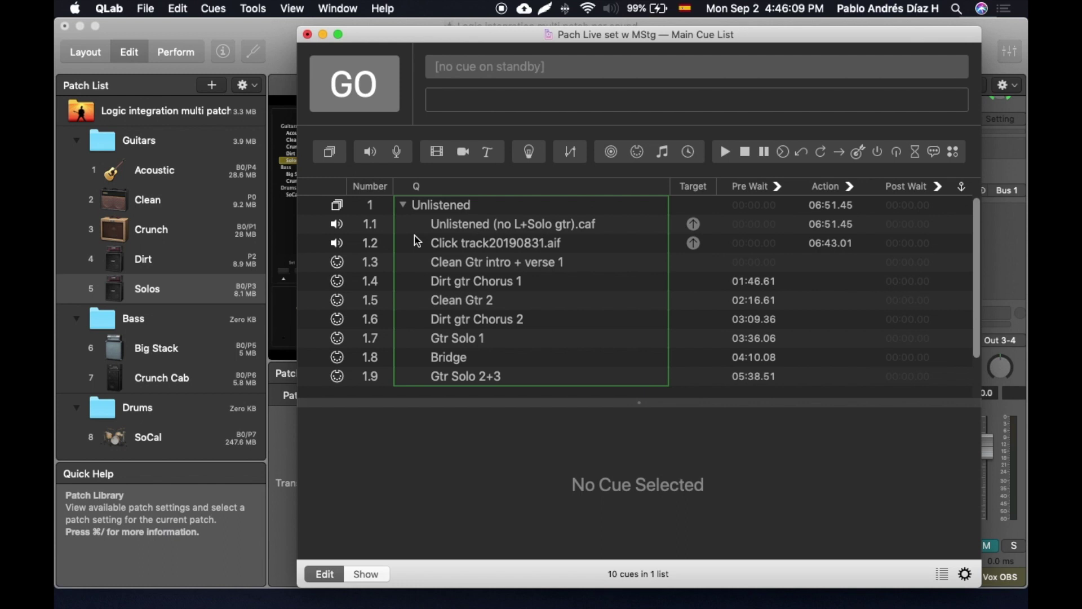
{"action": "left_click", "coordinate": [405, 206]}
{"action": "left_click", "coordinate": [404, 206]}
- Review the click track cue and MIDI cues 1.3 to 1.5, and collapse and reopen the Unlistened group
{"action": "left_click", "coordinate": [510, 248]}
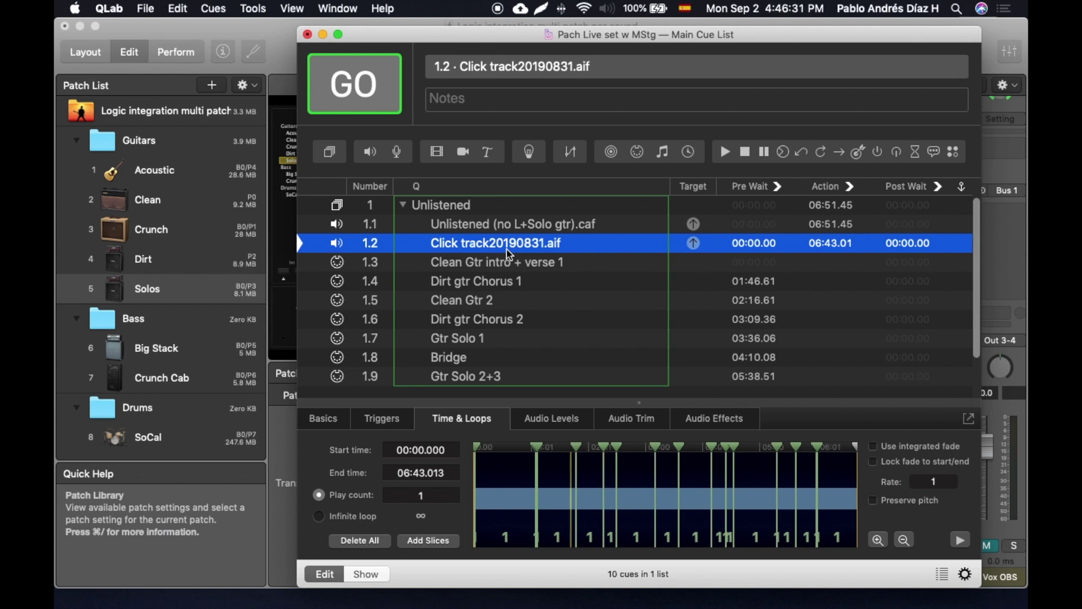
{"action": "left_click", "coordinate": [455, 277]}
{"action": "left_click", "coordinate": [454, 264]}
{"action": "left_click", "coordinate": [456, 289]}
{"action": "left_click", "coordinate": [454, 300]}
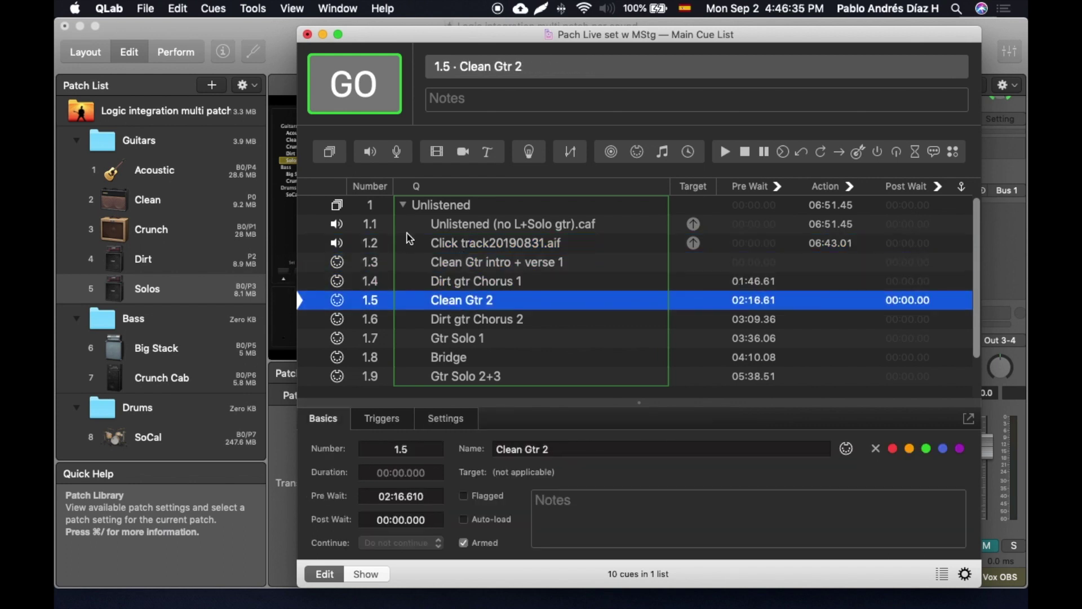
{"action": "left_click", "coordinate": [403, 205]}
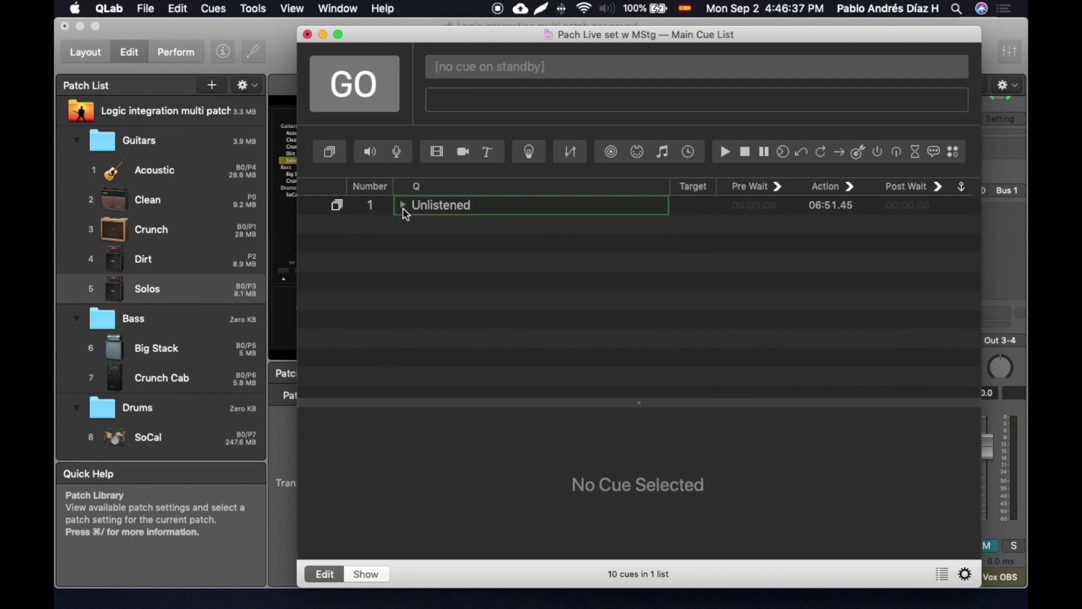
{"action": "left_click", "coordinate": [403, 206]}
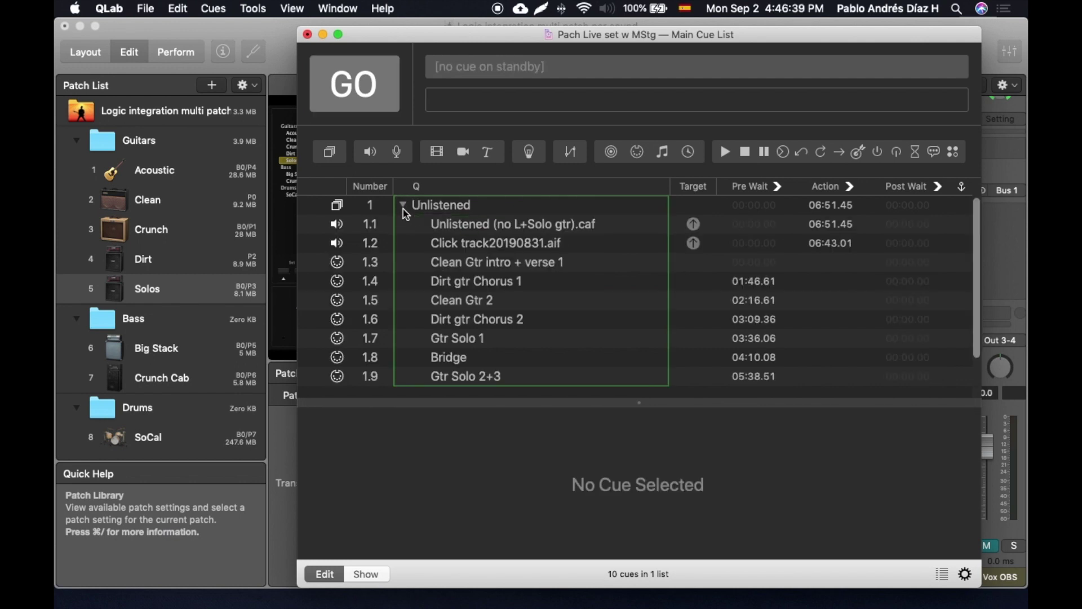
- Select backing track cue 1.1 and switch to MainStage to make Clean the active patch
{"action": "left_click", "coordinate": [456, 229]}
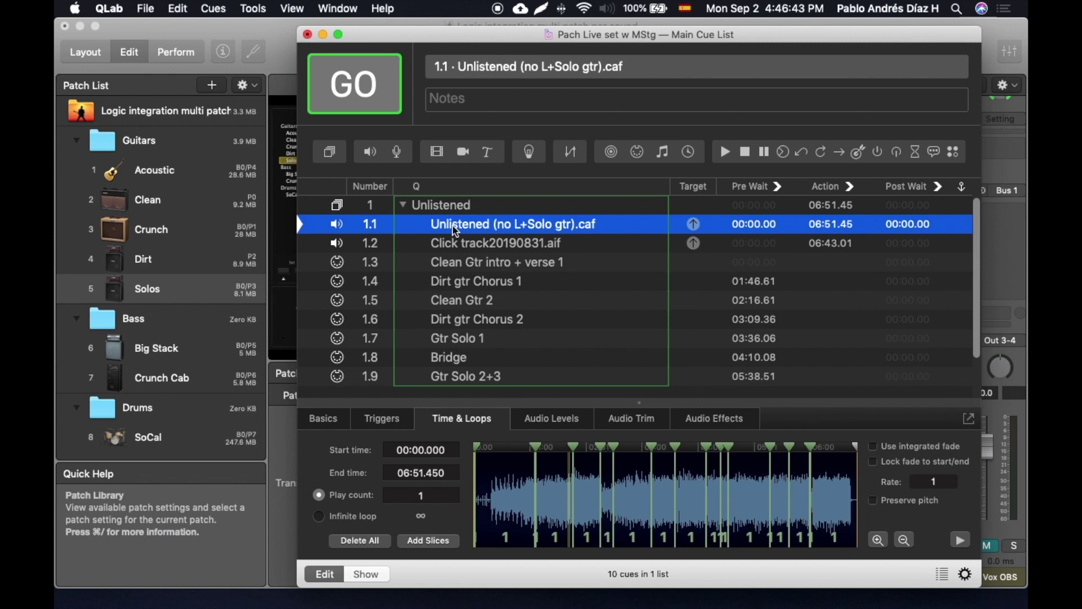
{"action": "left_click", "coordinate": [151, 285]}
{"action": "left_click", "coordinate": [149, 242]}
{"action": "left_click", "coordinate": [150, 208]}
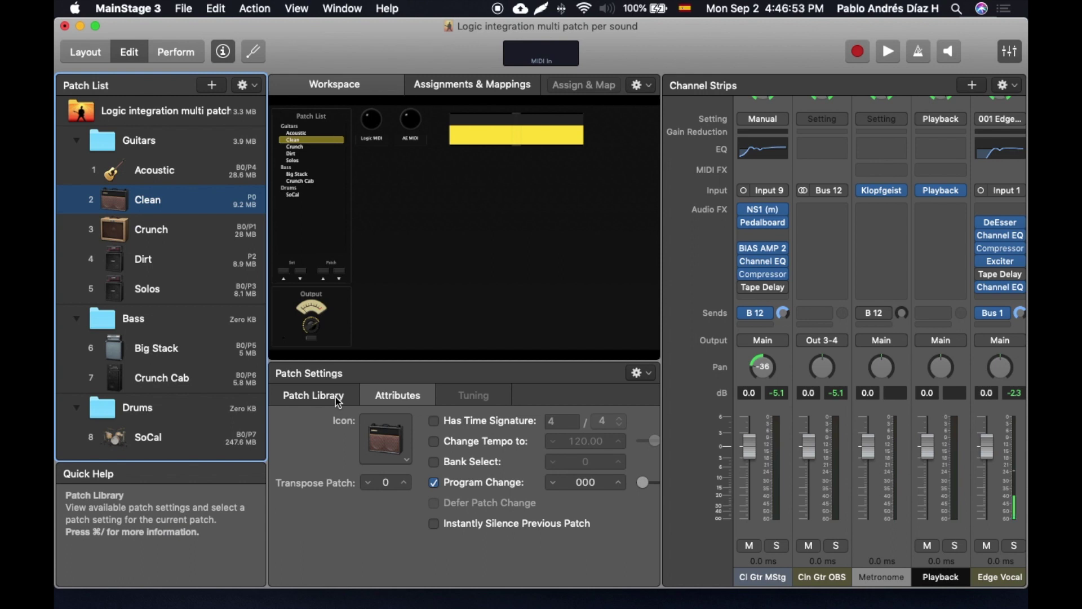
- Return to QLab and go through MIDI cues 1.3 to 1.9, from Clean Gtr intro + verse 1 to Gtr Solo 2+3
{"action": "key", "text": "super+Tab"}
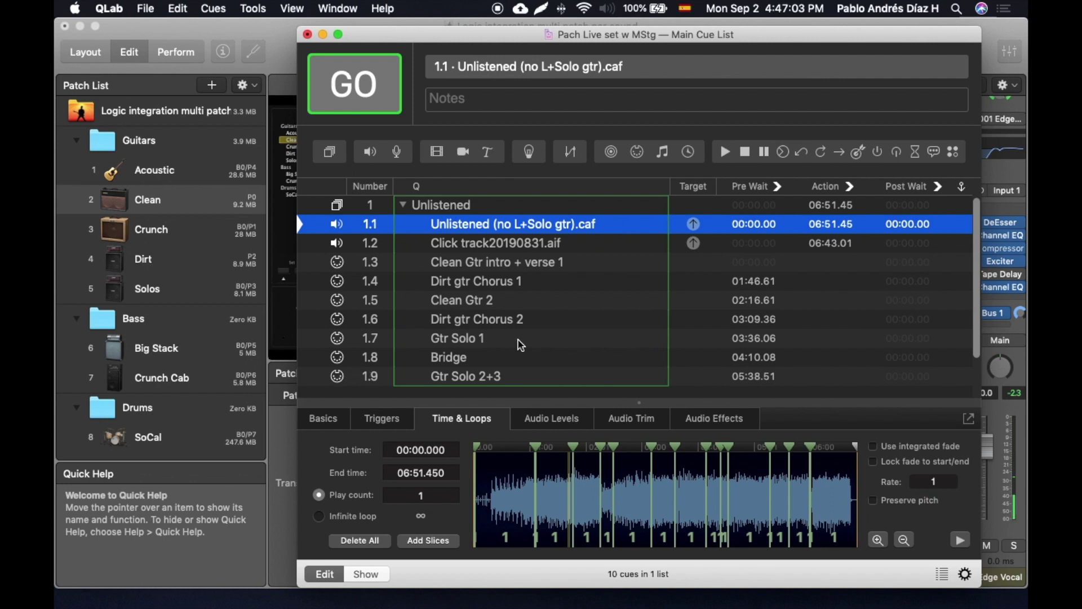
{"action": "left_click", "coordinate": [461, 272]}
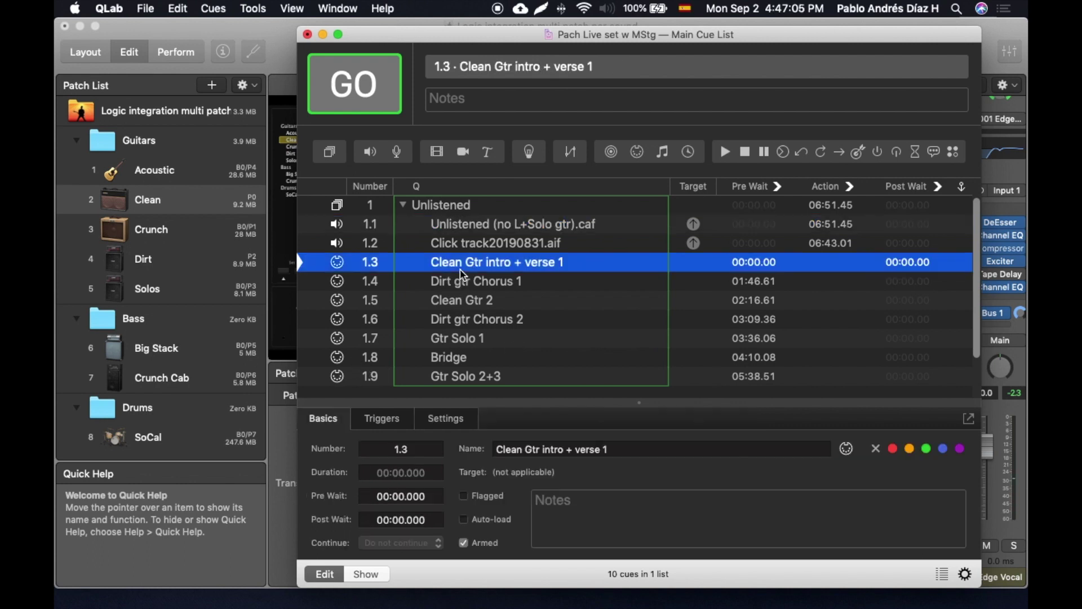
{"action": "left_click", "coordinate": [456, 289]}
{"action": "left_click", "coordinate": [451, 307]}
{"action": "left_click", "coordinate": [449, 325]}
{"action": "left_click", "coordinate": [450, 341]}
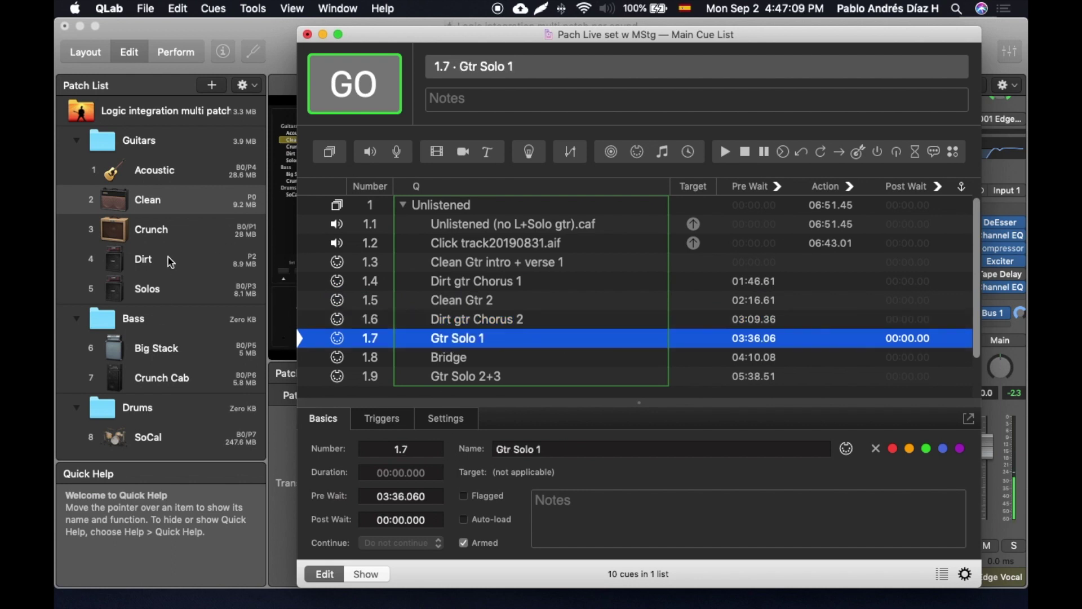
{"action": "left_click", "coordinate": [436, 360]}
{"action": "left_click", "coordinate": [439, 379]}
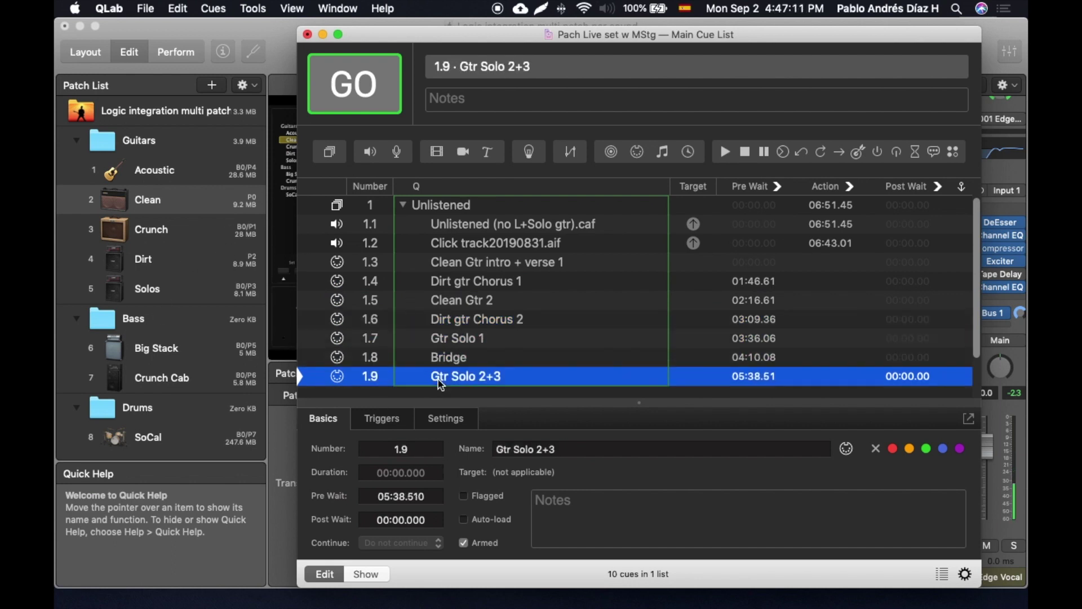
- Revisit the Pre Wait times of cues 1.4 to 1.6 and 1.9, and collapse and reopen the Unlistened group
{"action": "left_click", "coordinate": [441, 329]}
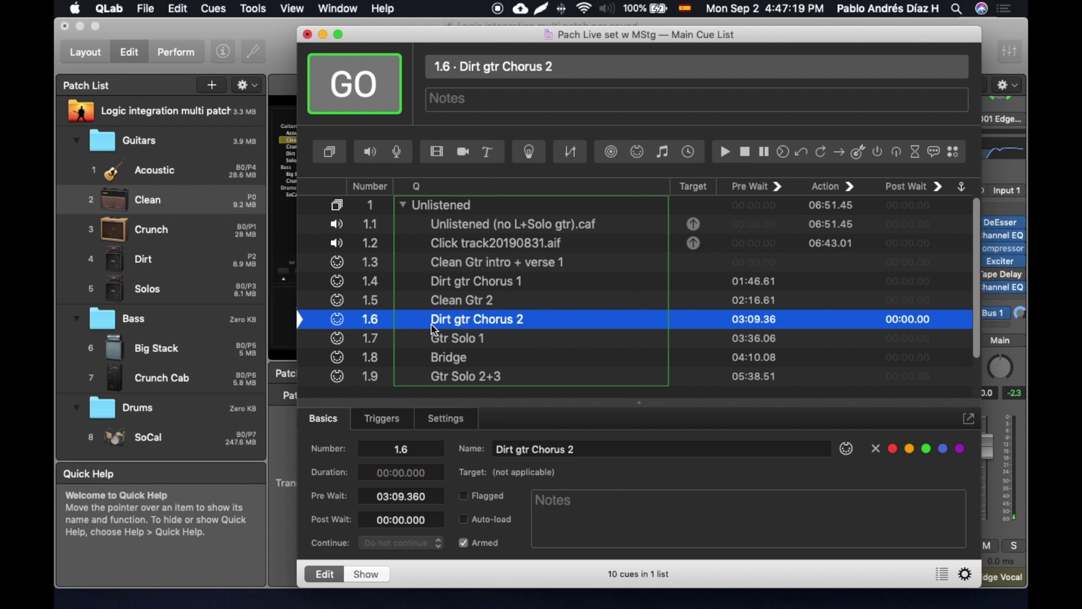
{"action": "left_click", "coordinate": [435, 301]}
{"action": "key", "text": "Up"}
{"action": "key", "text": "Up"}
{"action": "key", "text": "Up"}
{"action": "key", "text": "Up"}
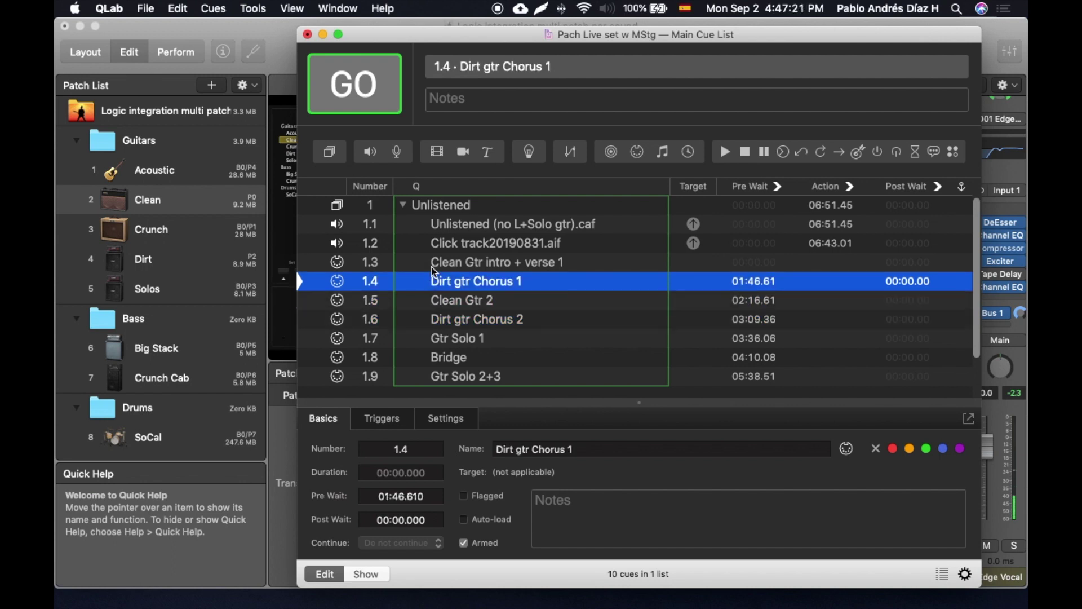
{"action": "left_click", "coordinate": [443, 377]}
{"action": "left_click", "coordinate": [440, 327]}
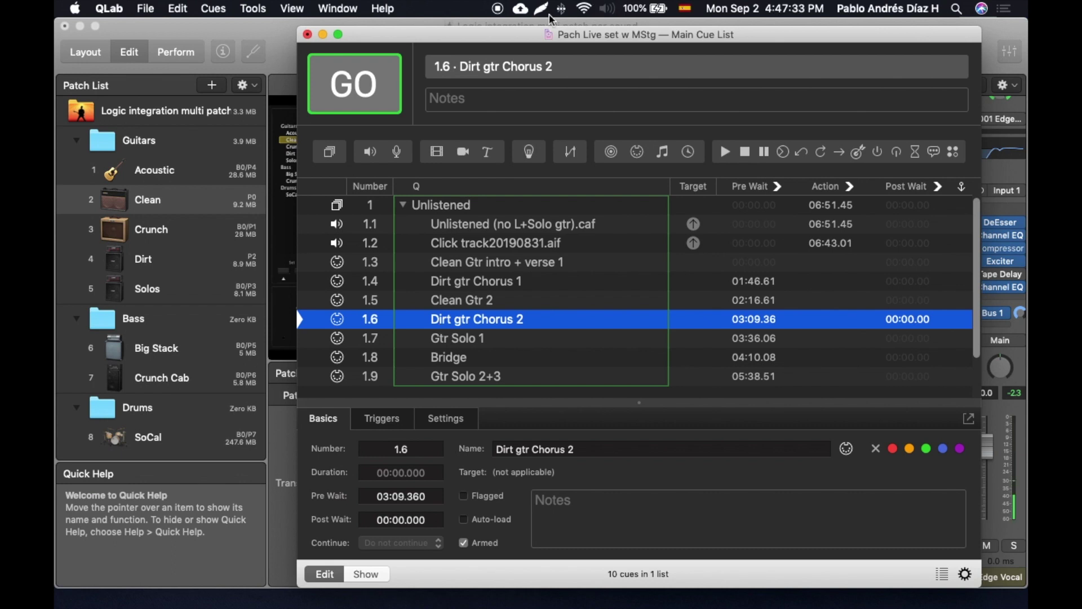
{"action": "left_click", "coordinate": [404, 206]}
{"action": "left_click", "coordinate": [404, 205]}
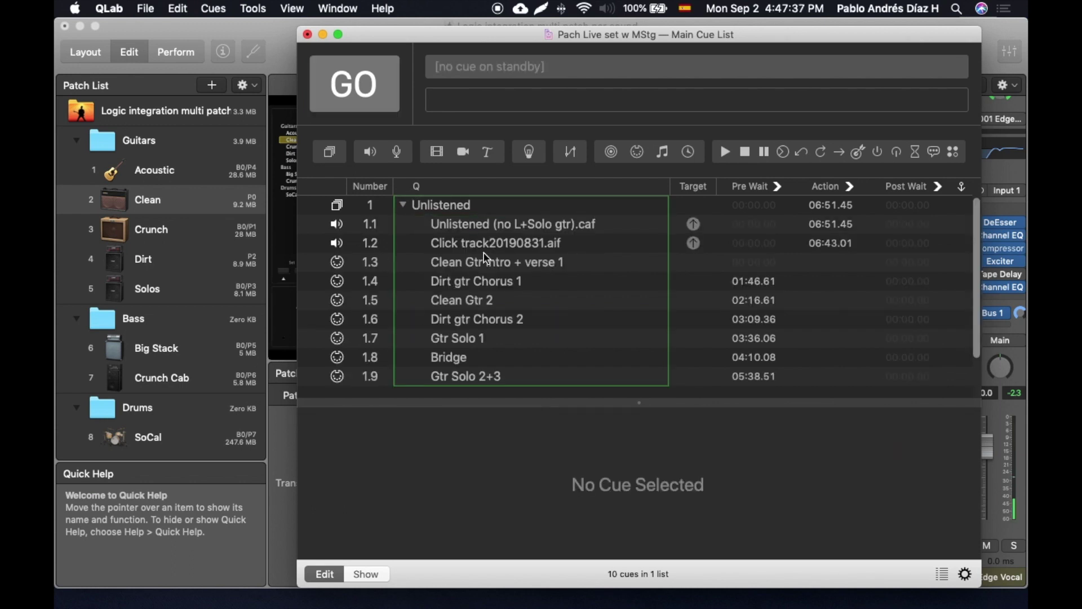